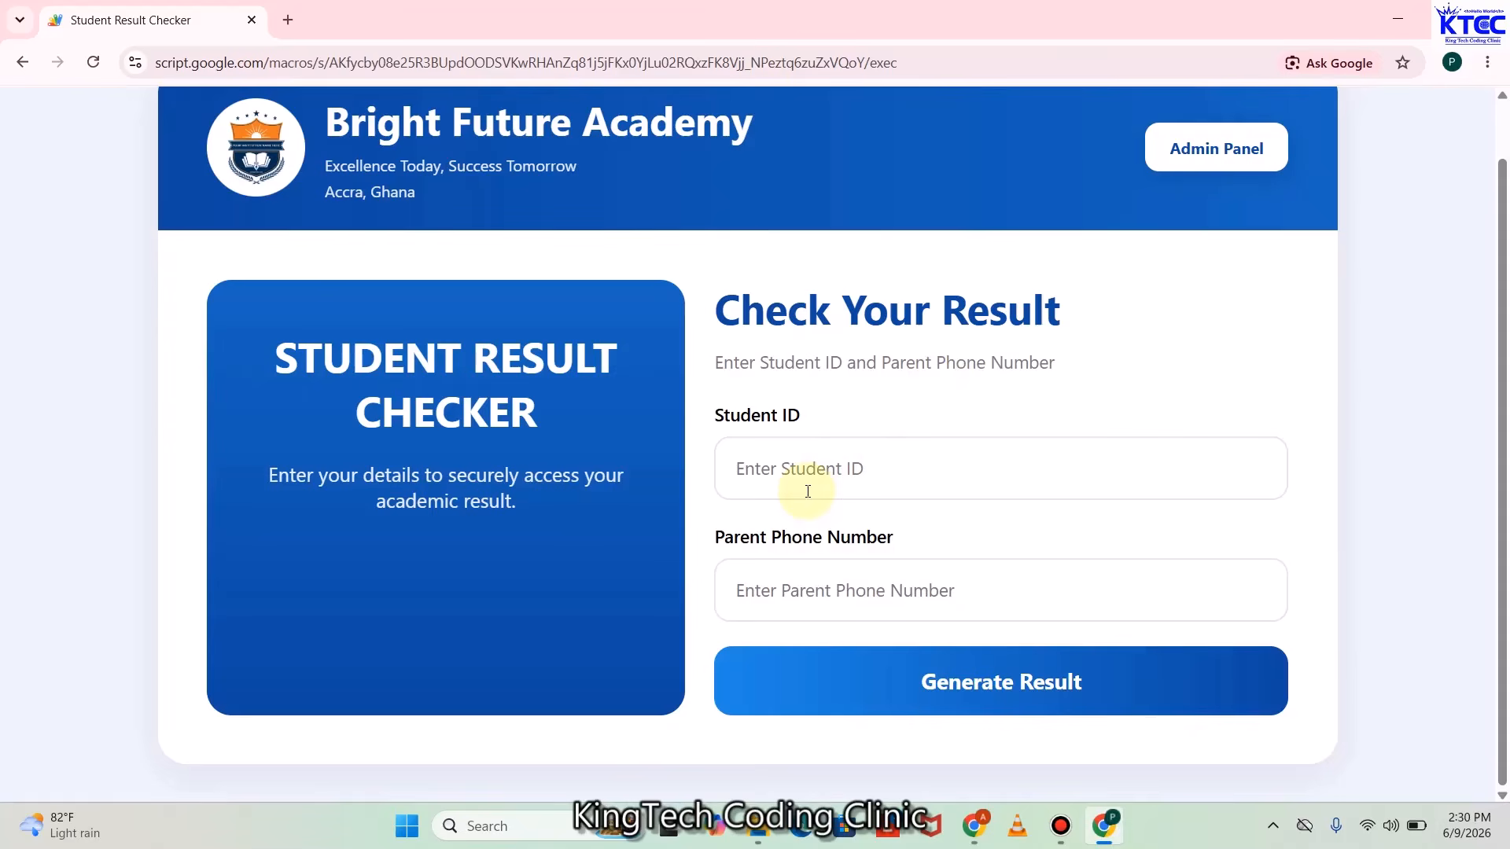
Bring up the Enter Admin Password prompt from the Admin Panel button on the result checker page
left_click(780, 452)
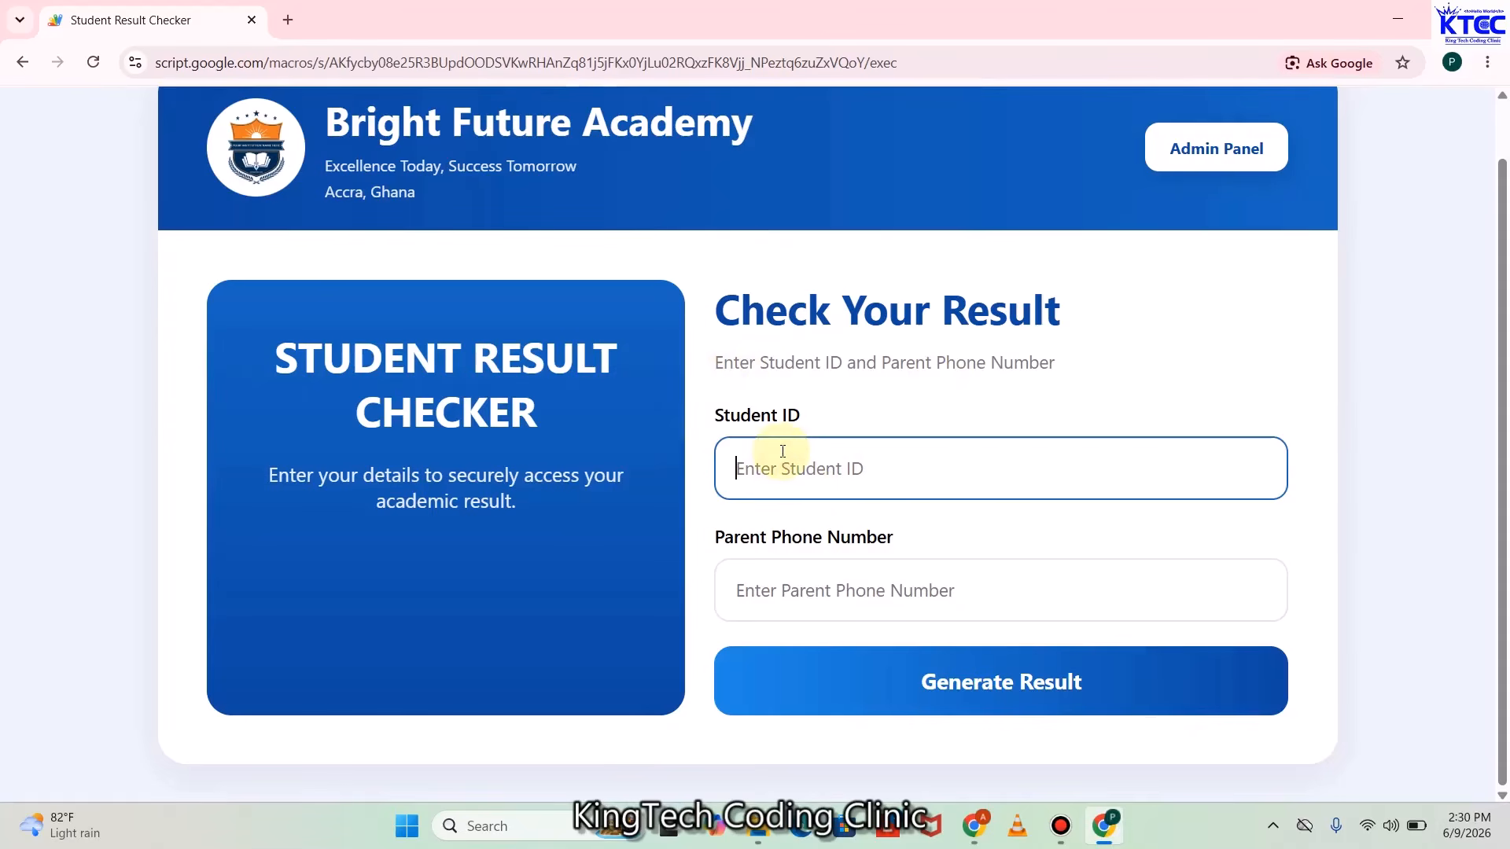
left_click(782, 575)
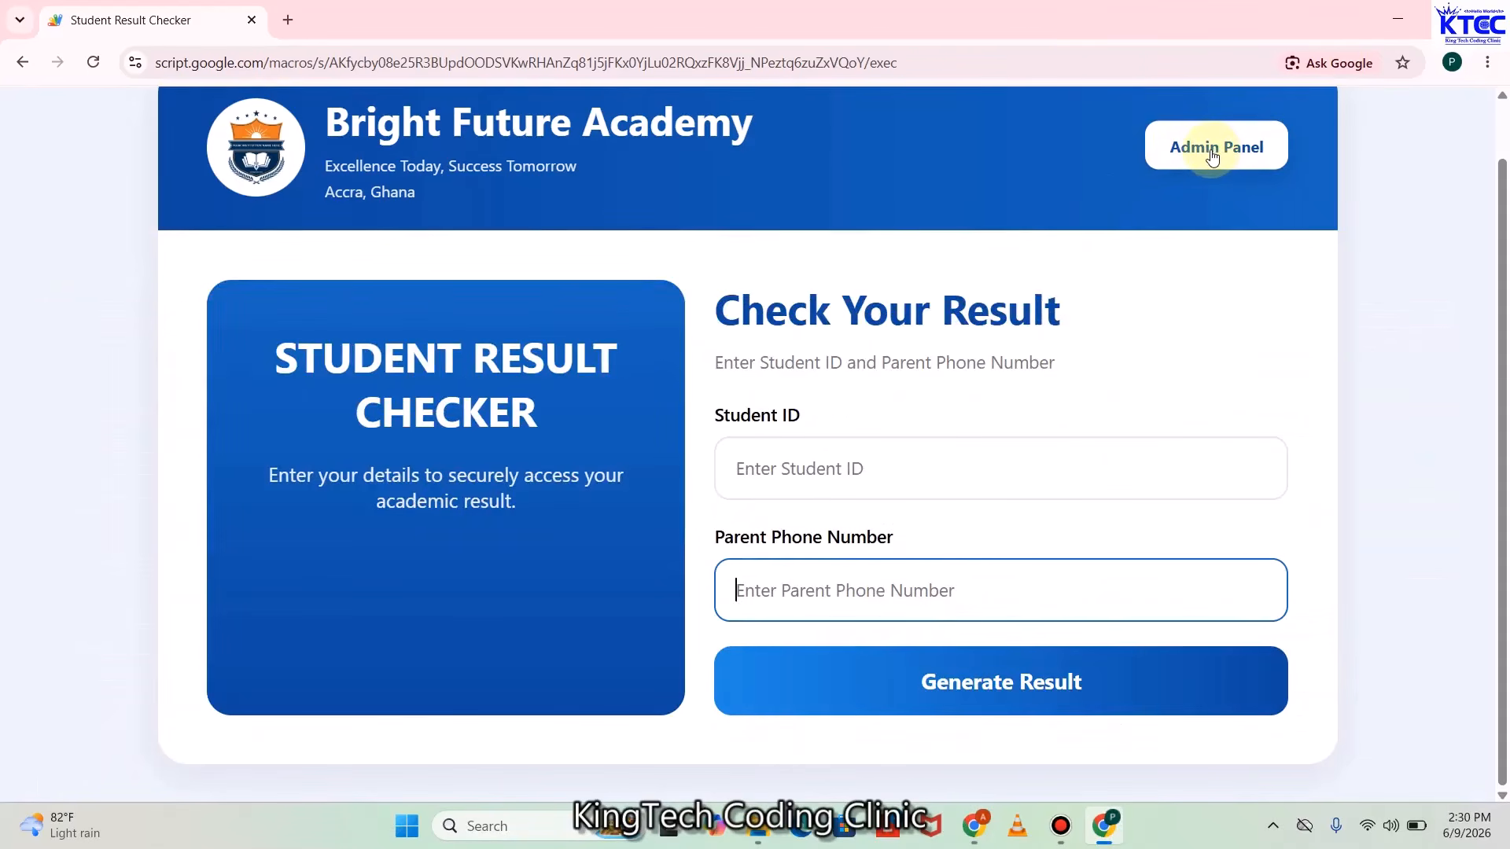
left_click(1208, 157)
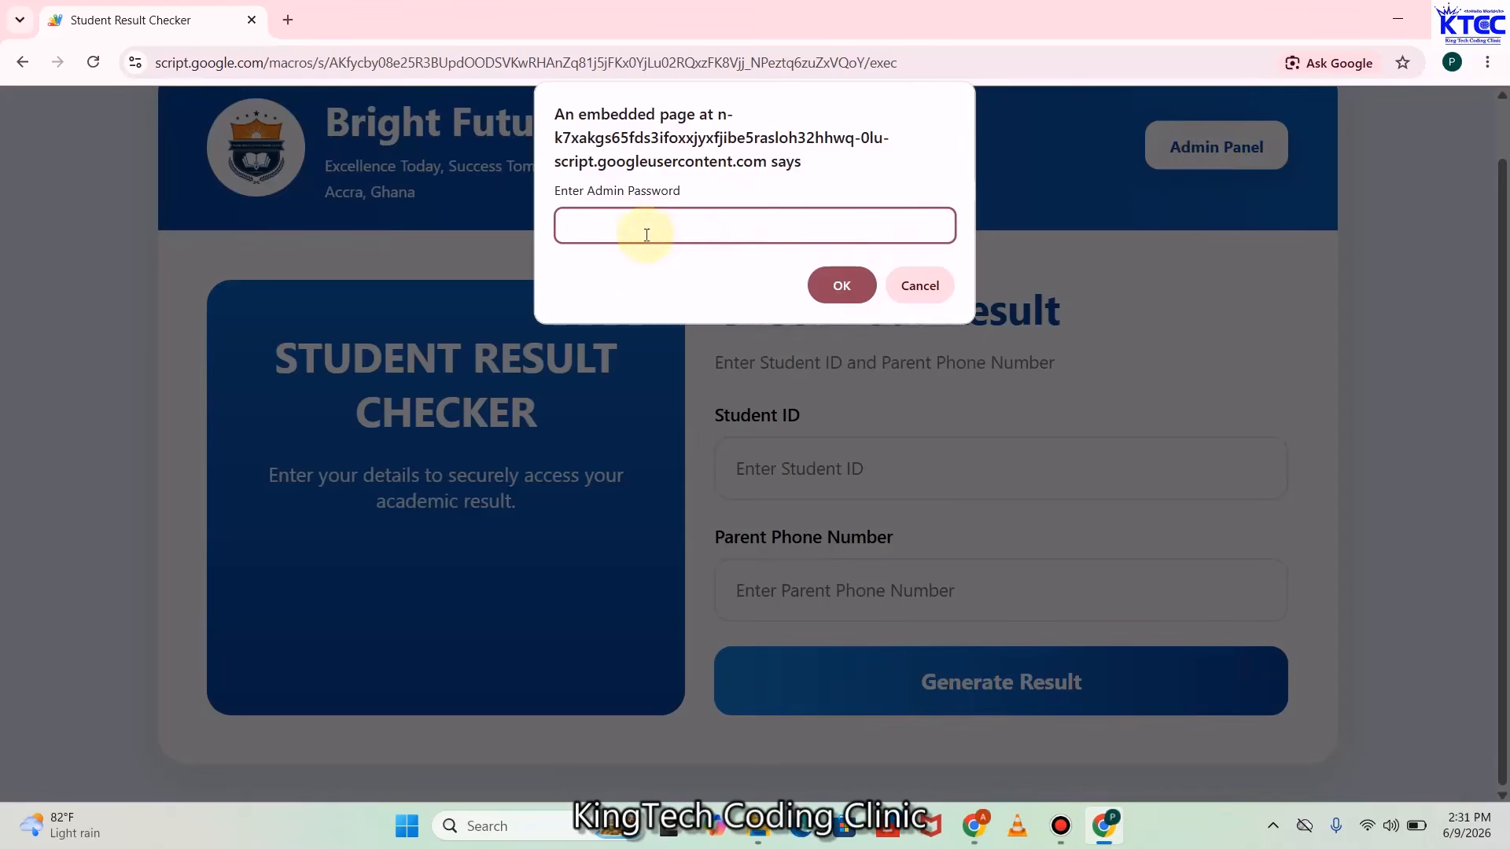
Enter the admin password and confirm it to get into the admin panel
left_click(627, 214)
type("admin123")
left_click(837, 286)
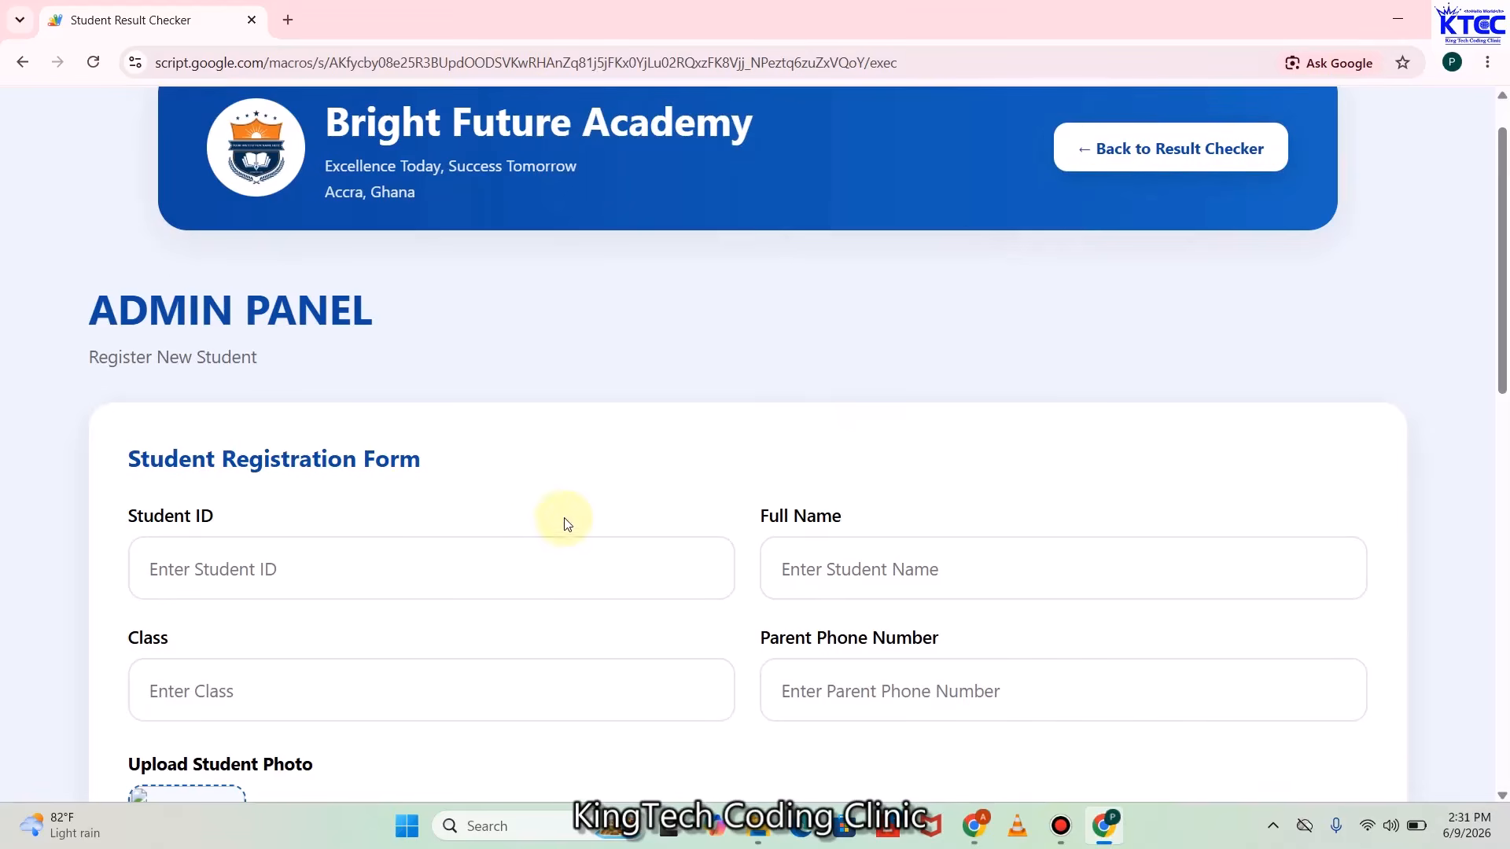
scroll(610, 497, "up", 1)
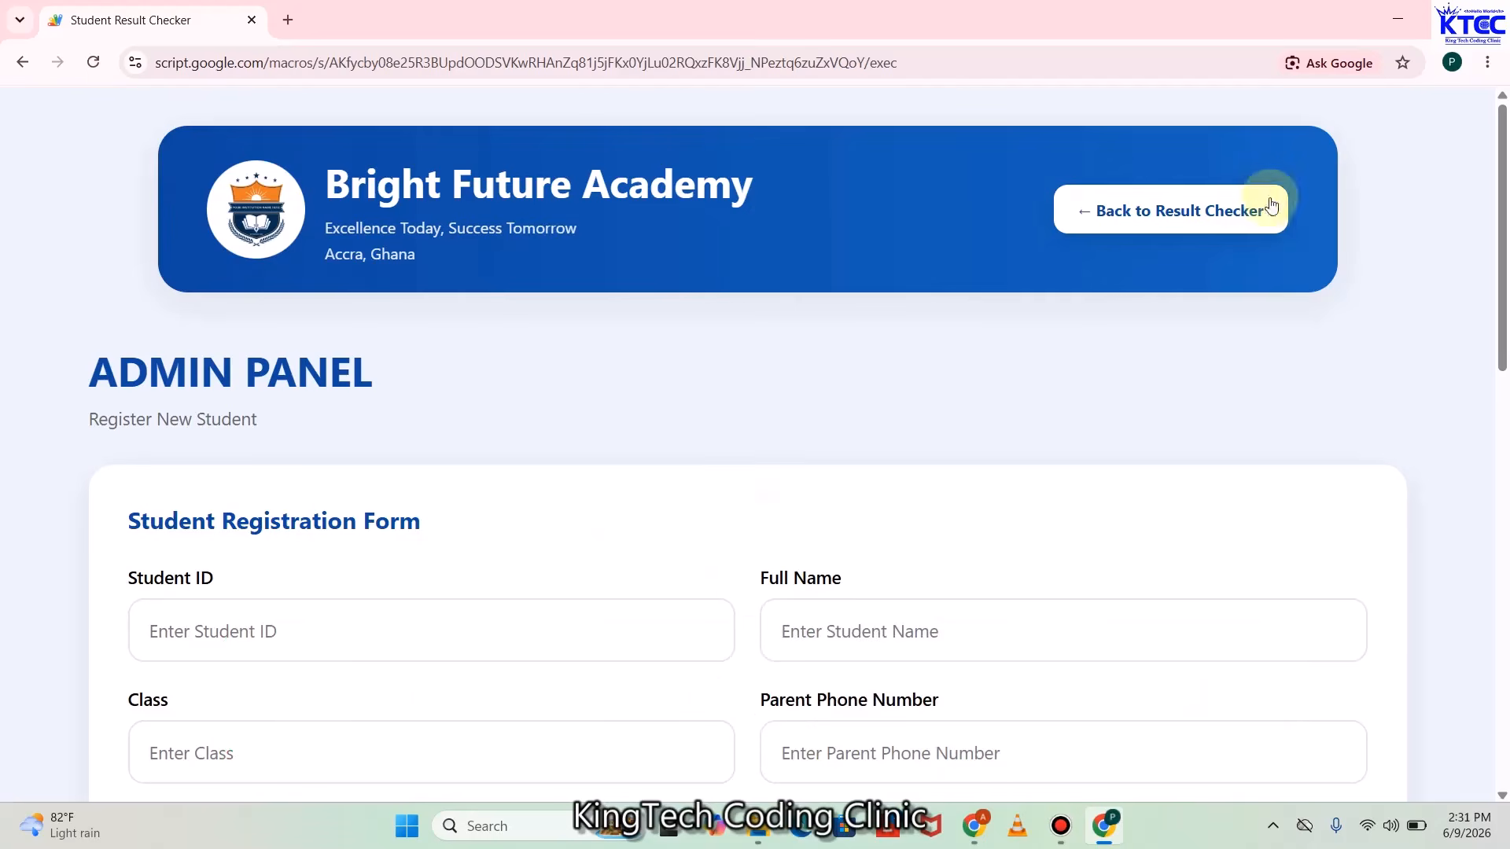
Return to the result checker, re-enter the admin panel with the password and reach the registration form
left_click(1192, 219)
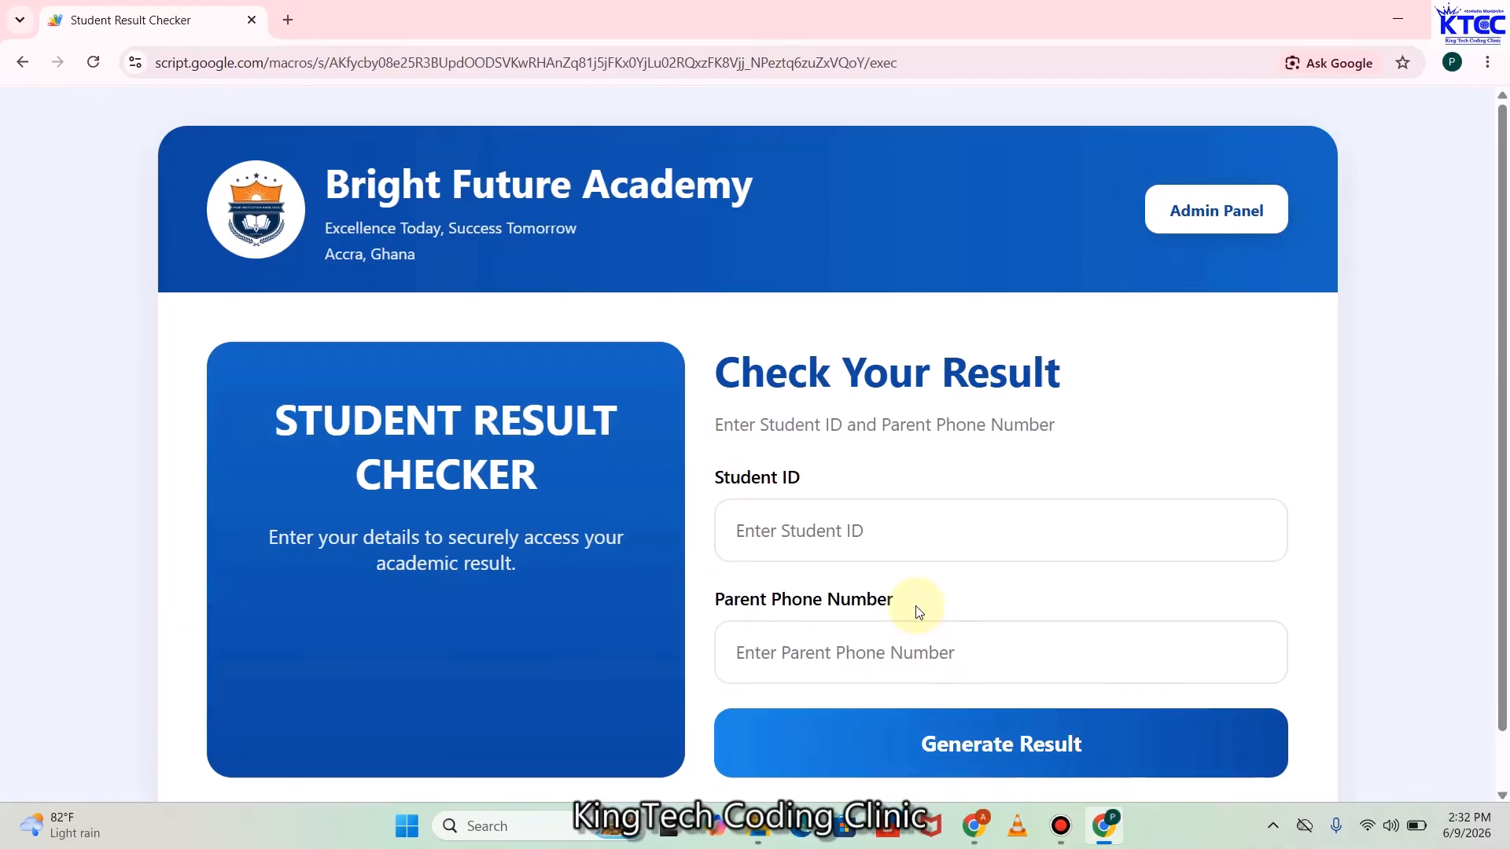
left_click(1229, 209)
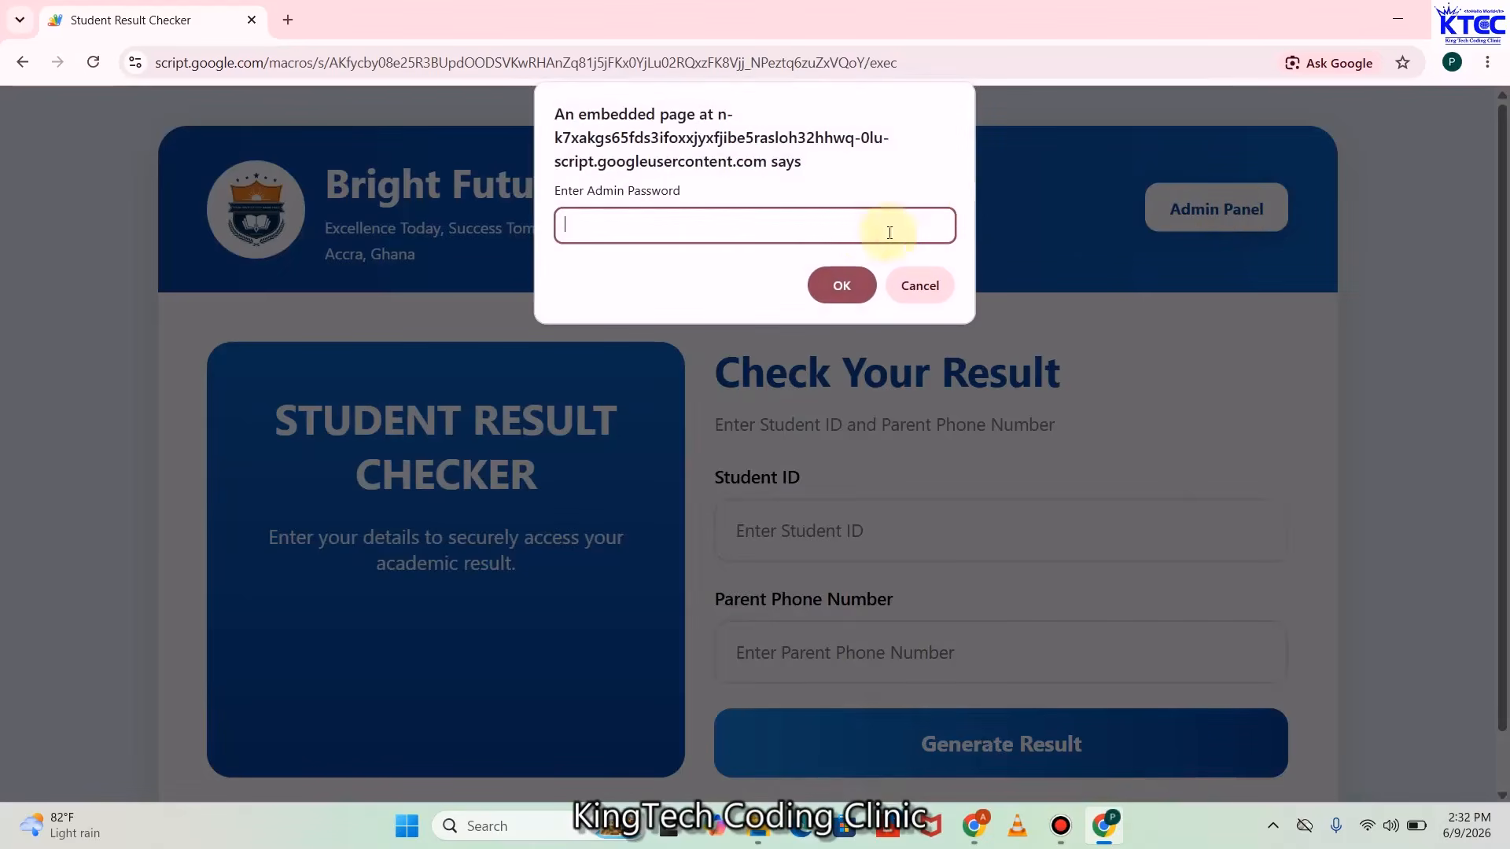
type("admin123")
left_click(827, 281)
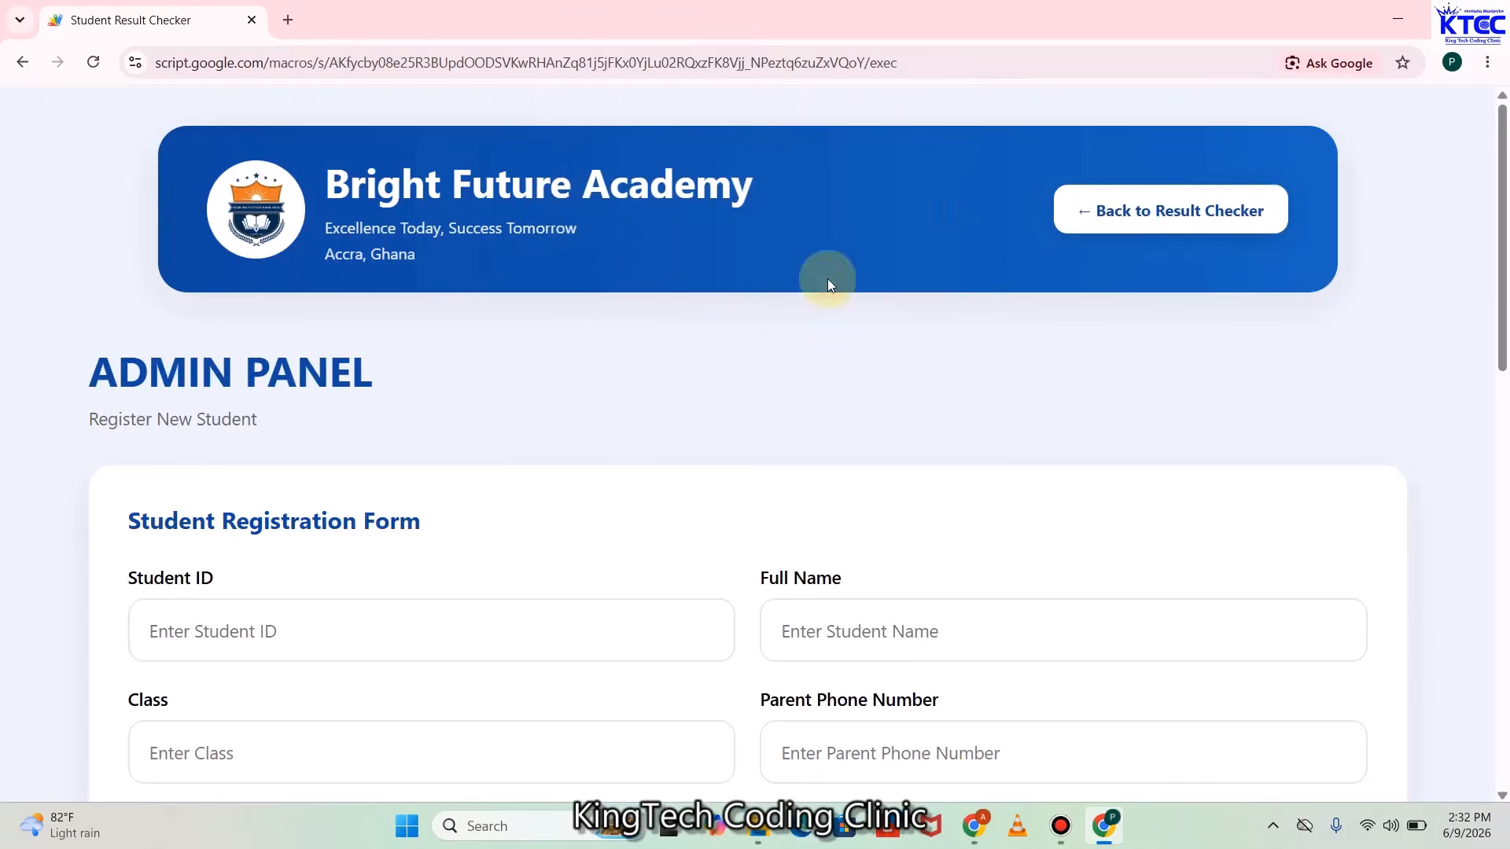
scroll(566, 443, "down", 3)
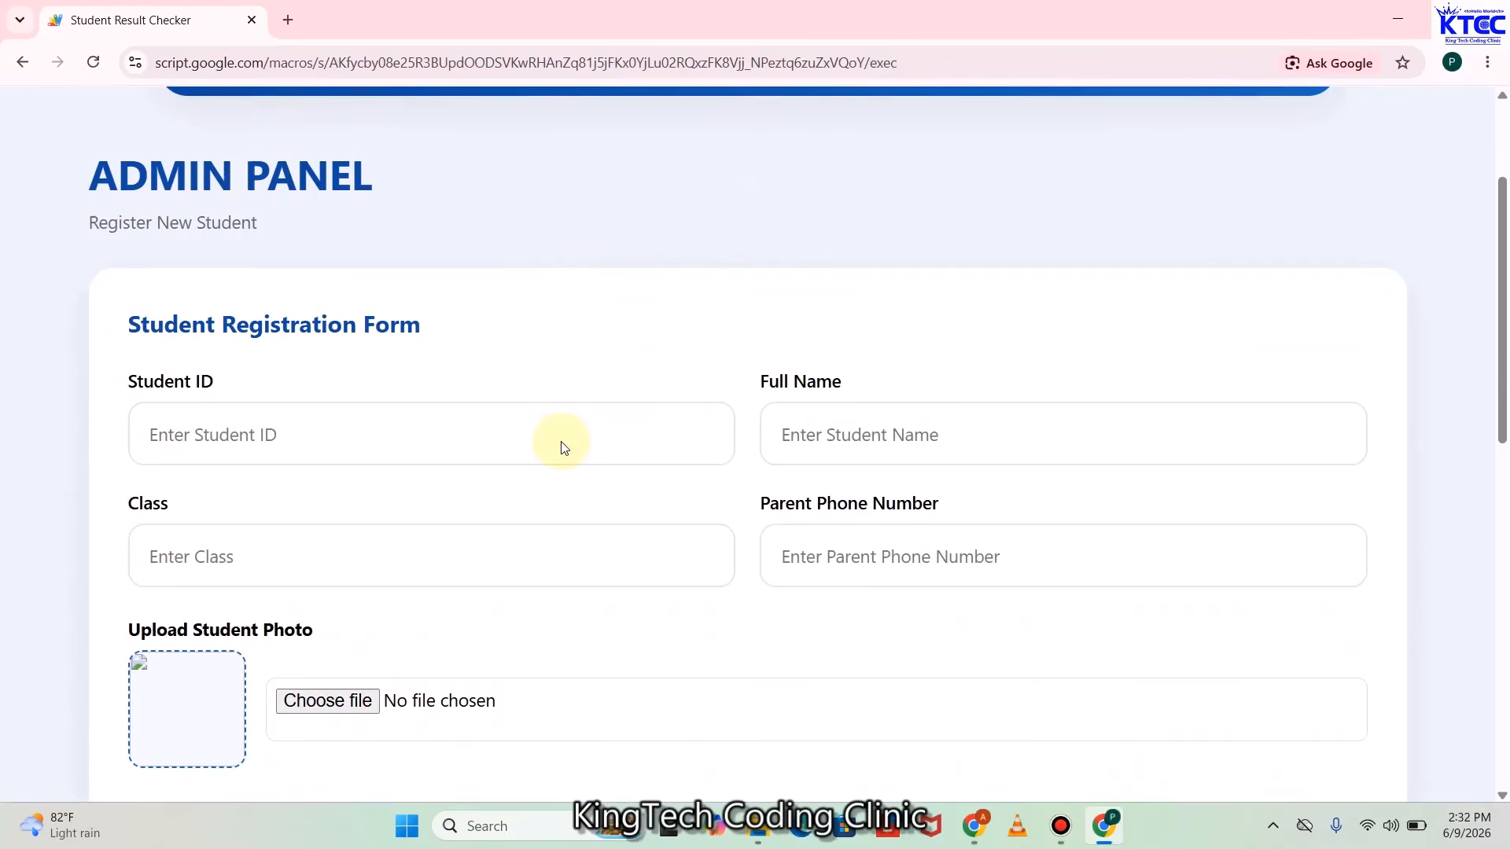
Fill in Student ID STD0010, the student's full name, class JHS2 and the parent's phone number
left_click(244, 432)
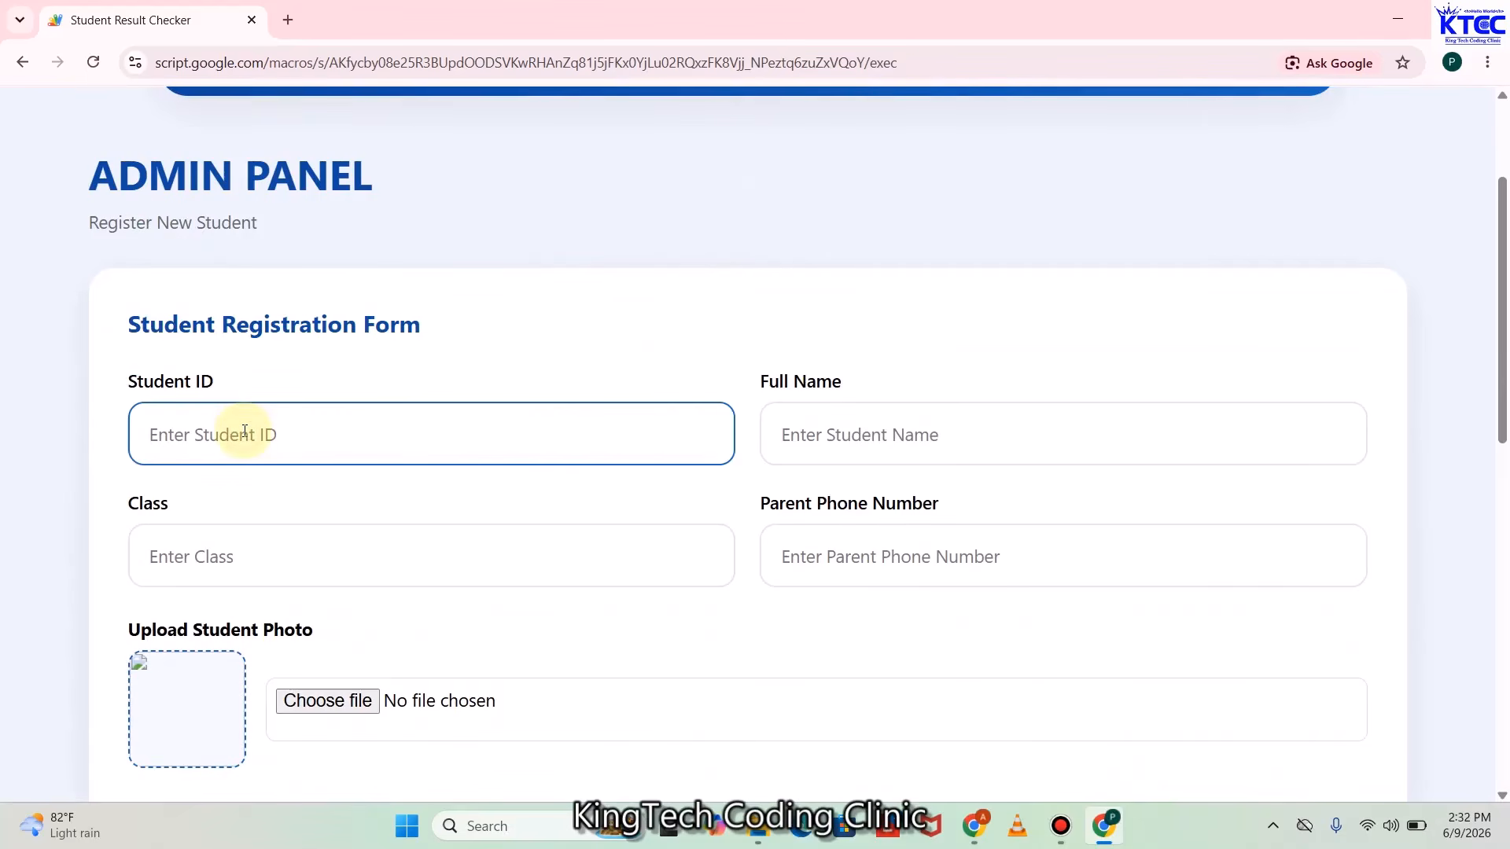
key("Caps_Lock")
type("STD")
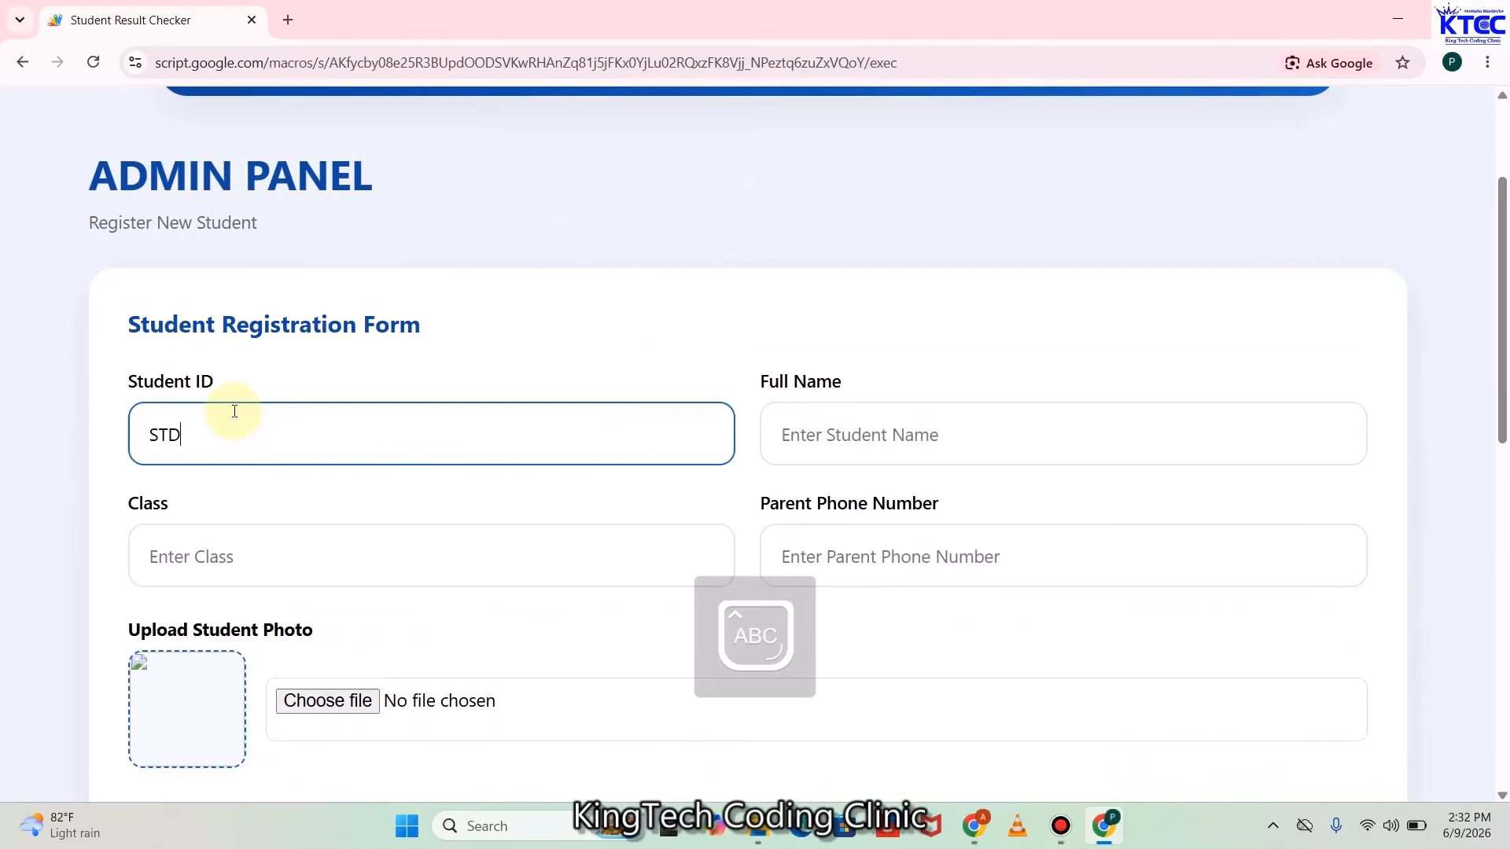
type("0010")
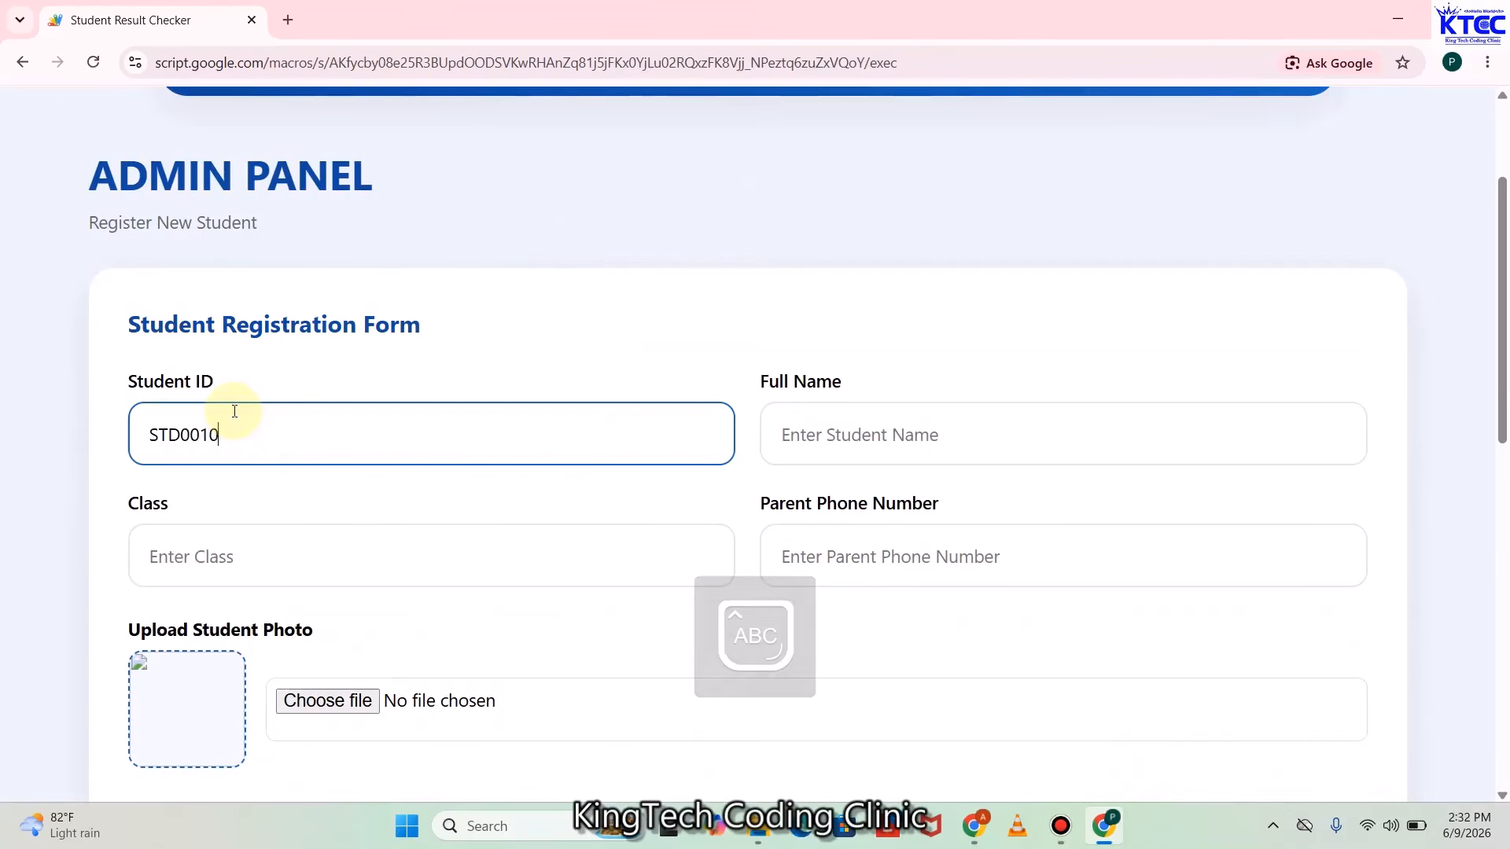
left_click(798, 437)
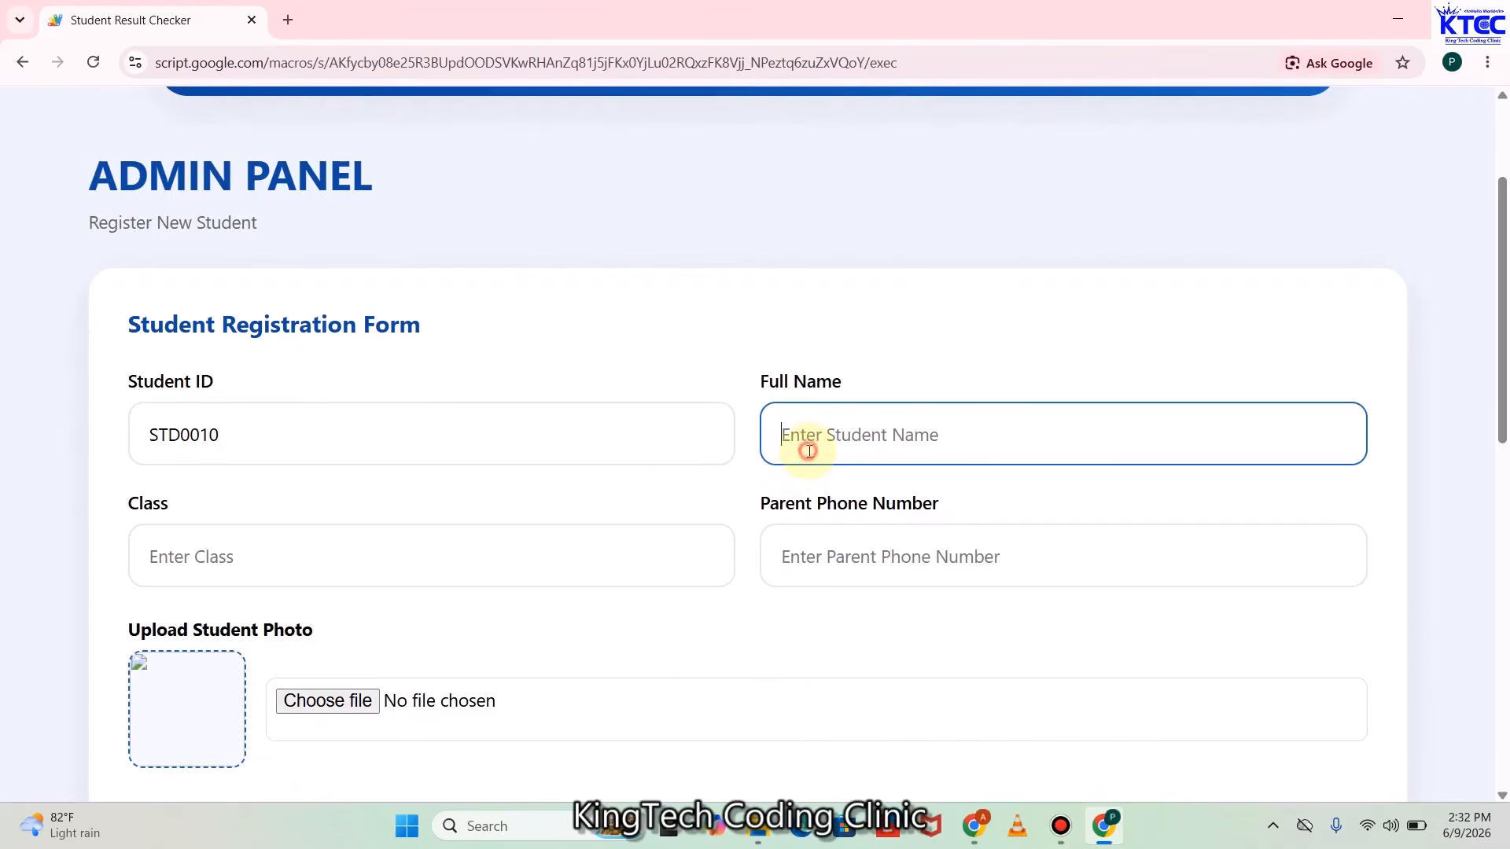
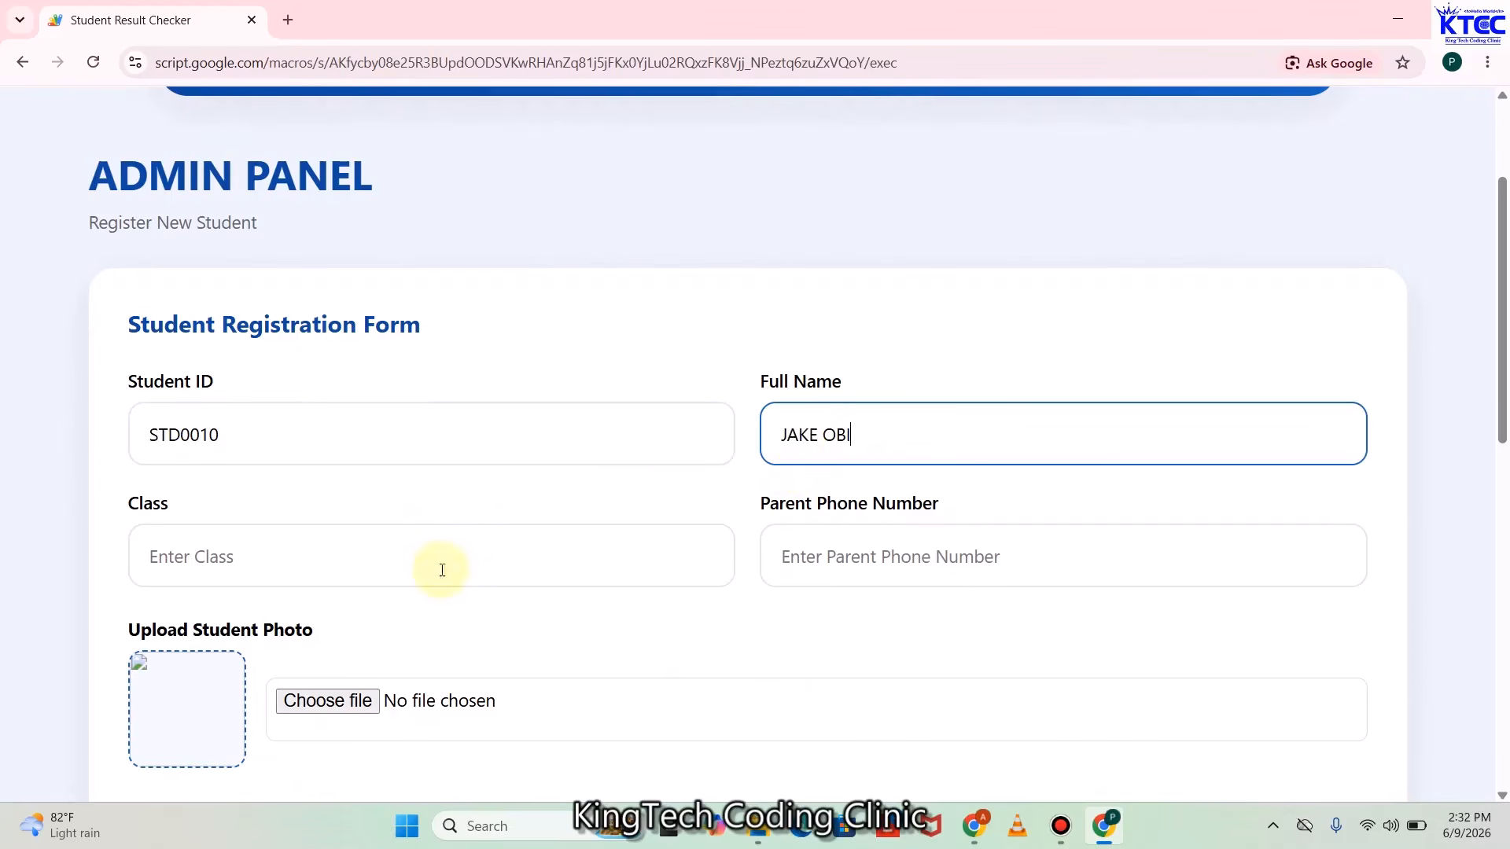
left_click(367, 555)
type("JHS2")
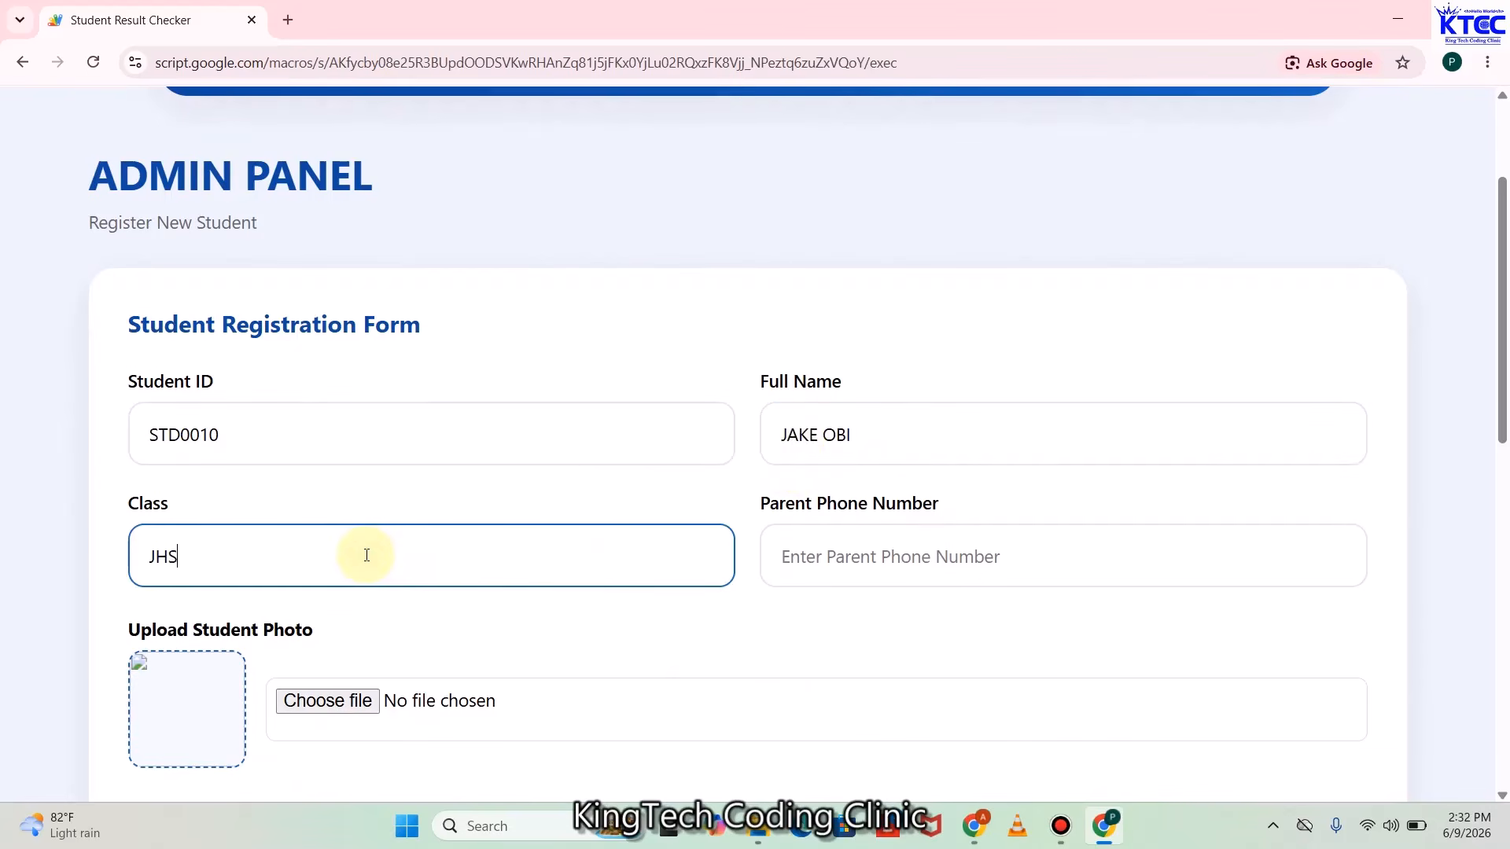
left_click(815, 575)
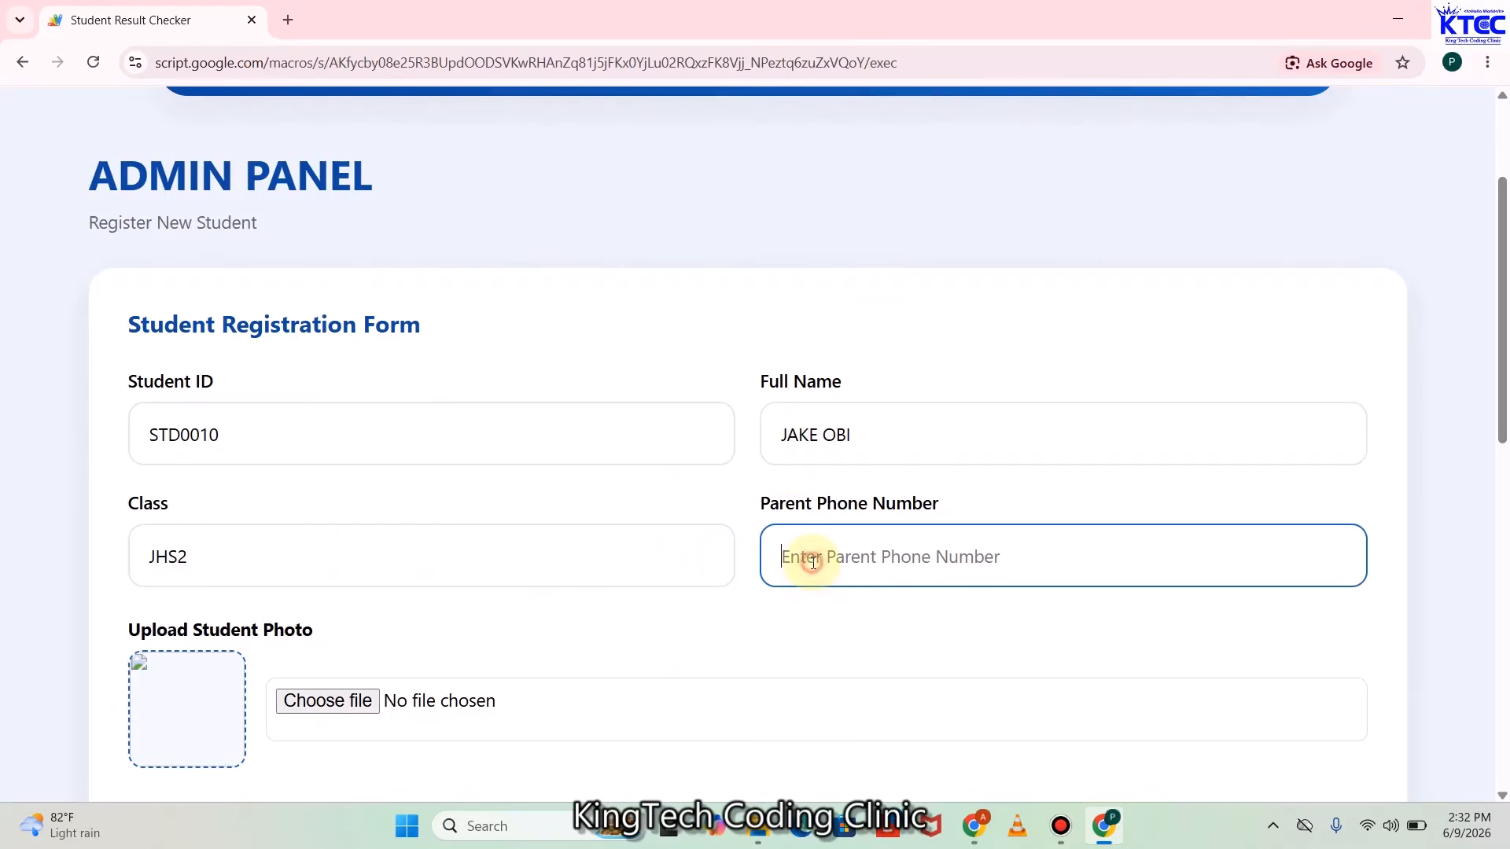
type("101010")
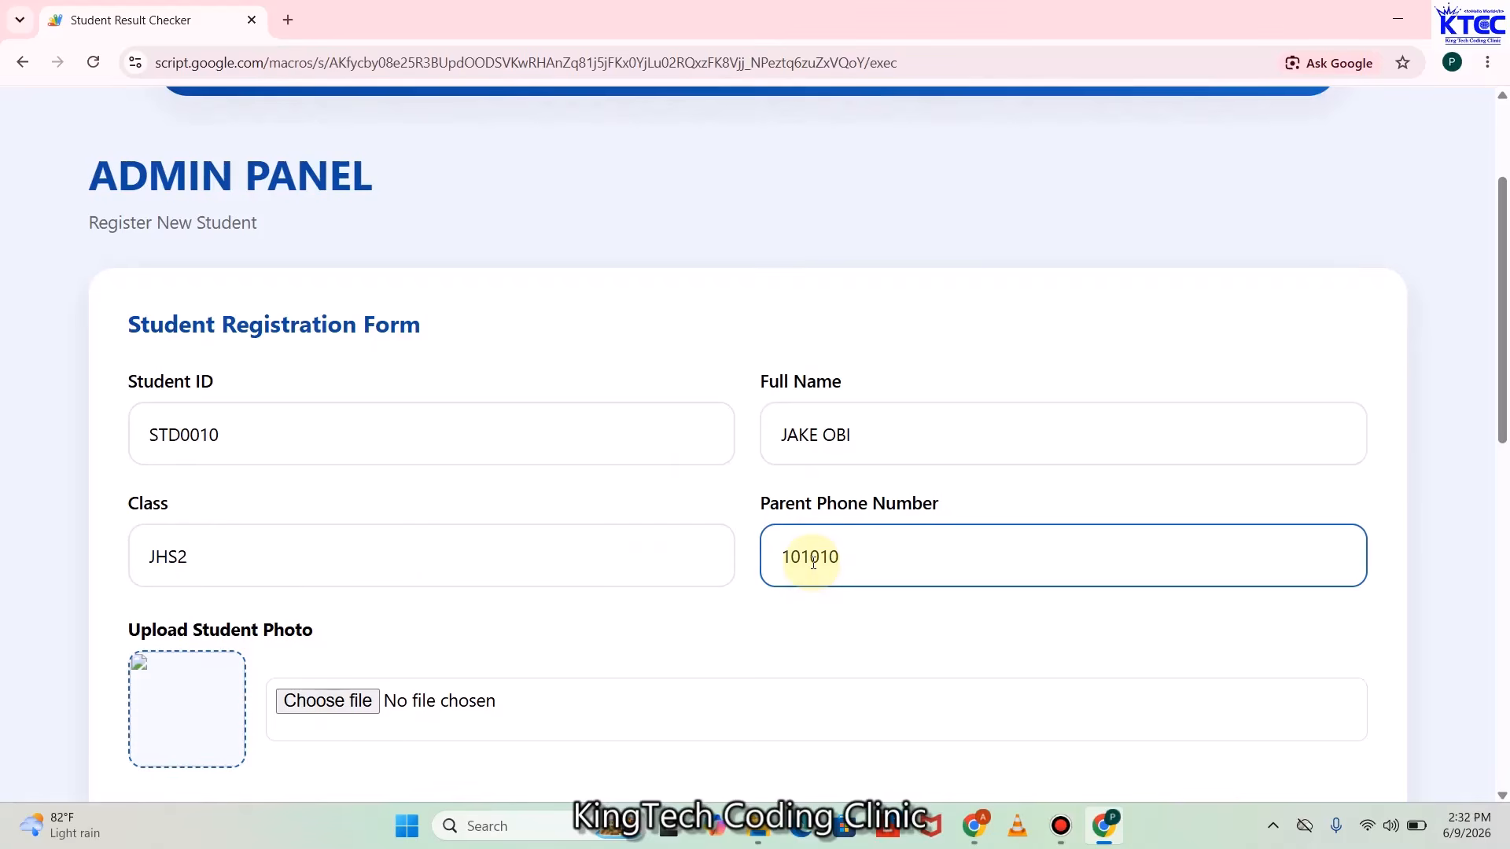
scroll(621, 585, "down", 4)
scroll(495, 535, "up", 1)
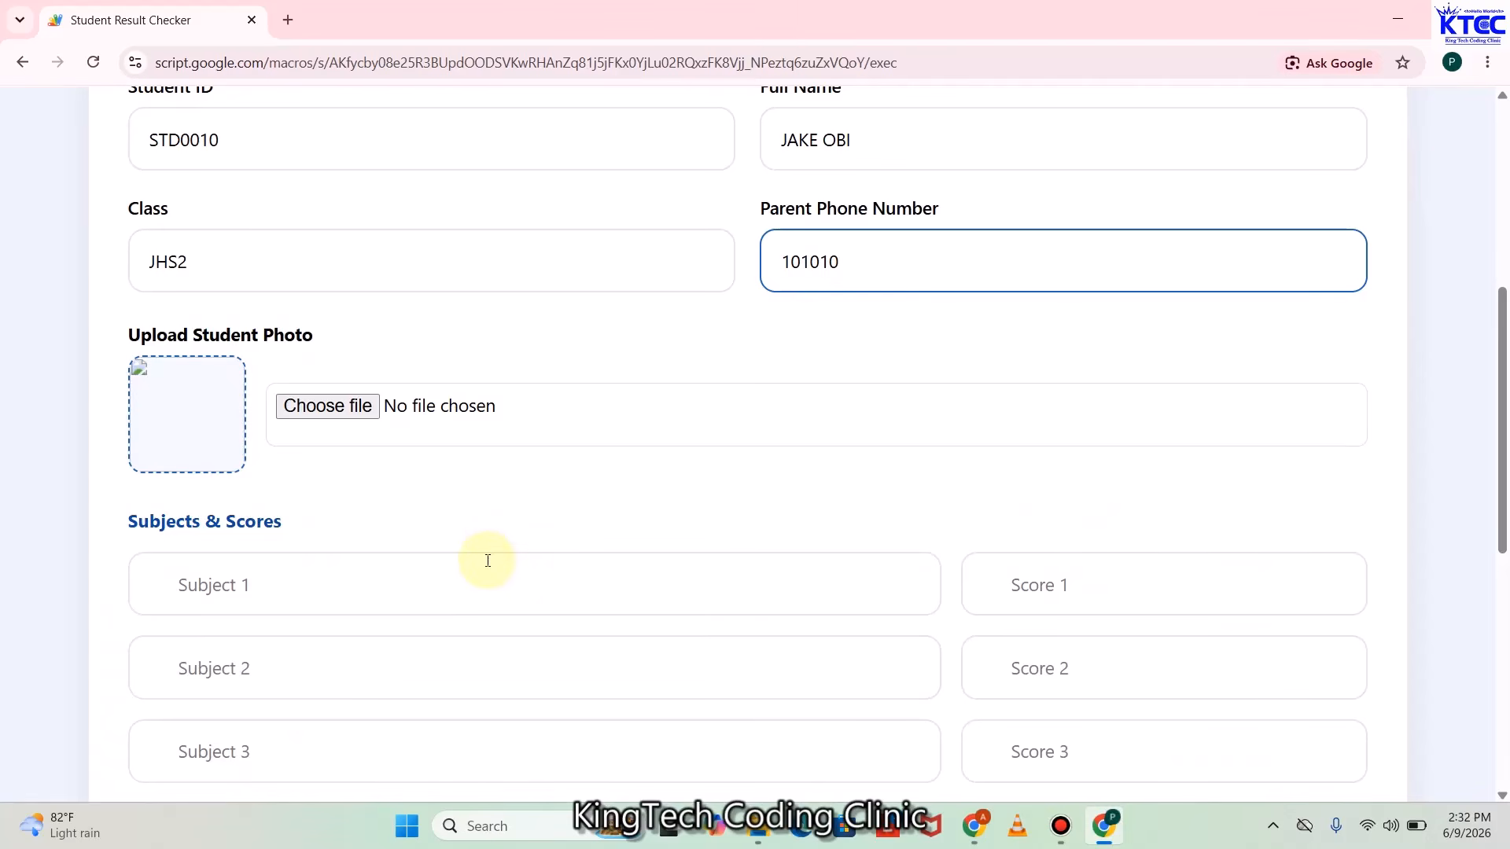
Attach STD001.jpg from the PASSPORT PICS folder as the student's photo
left_click(346, 417)
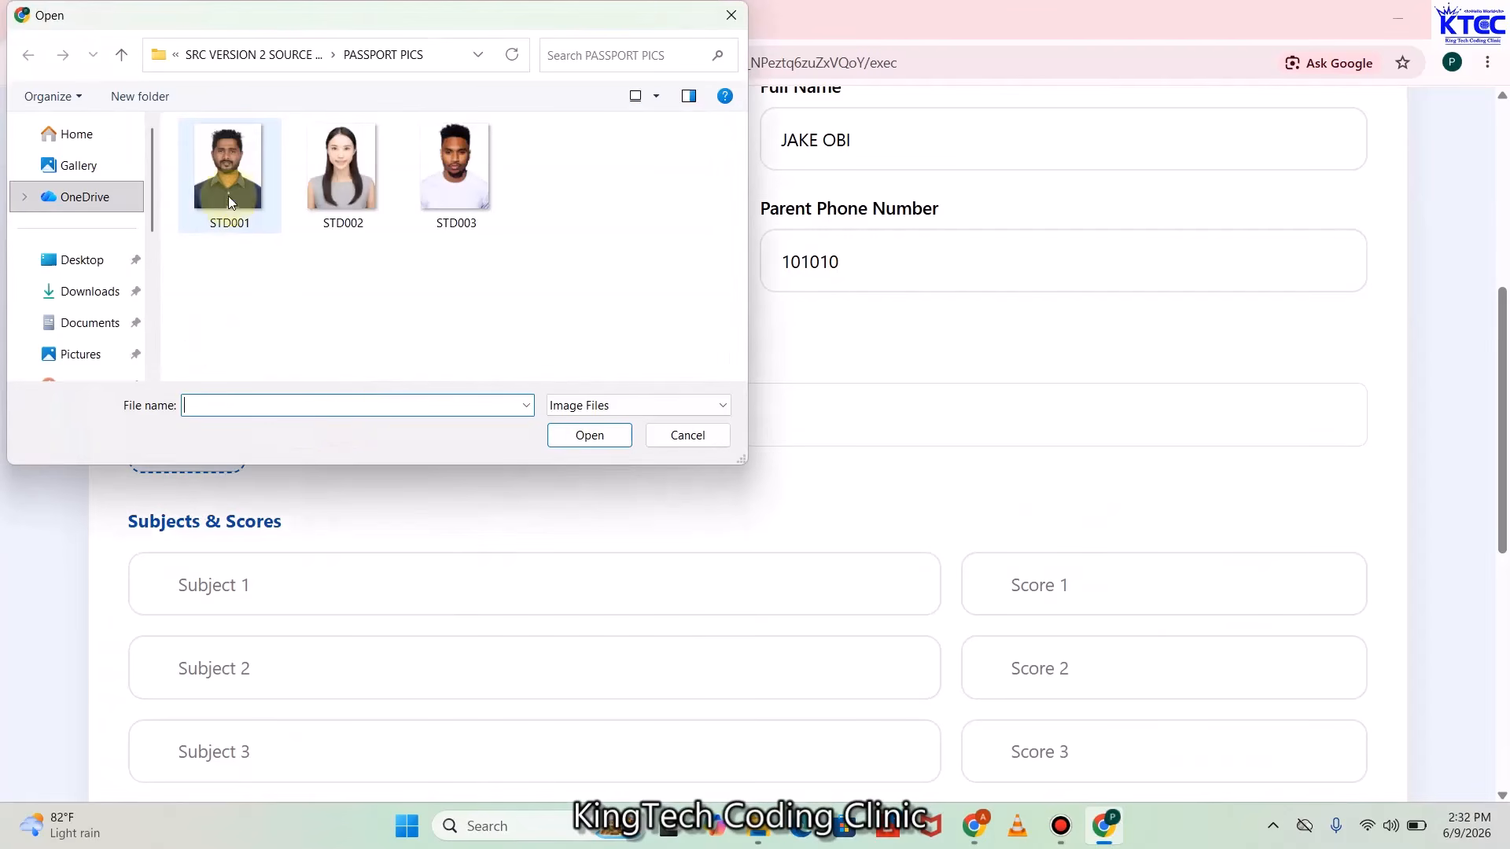
left_click(225, 180)
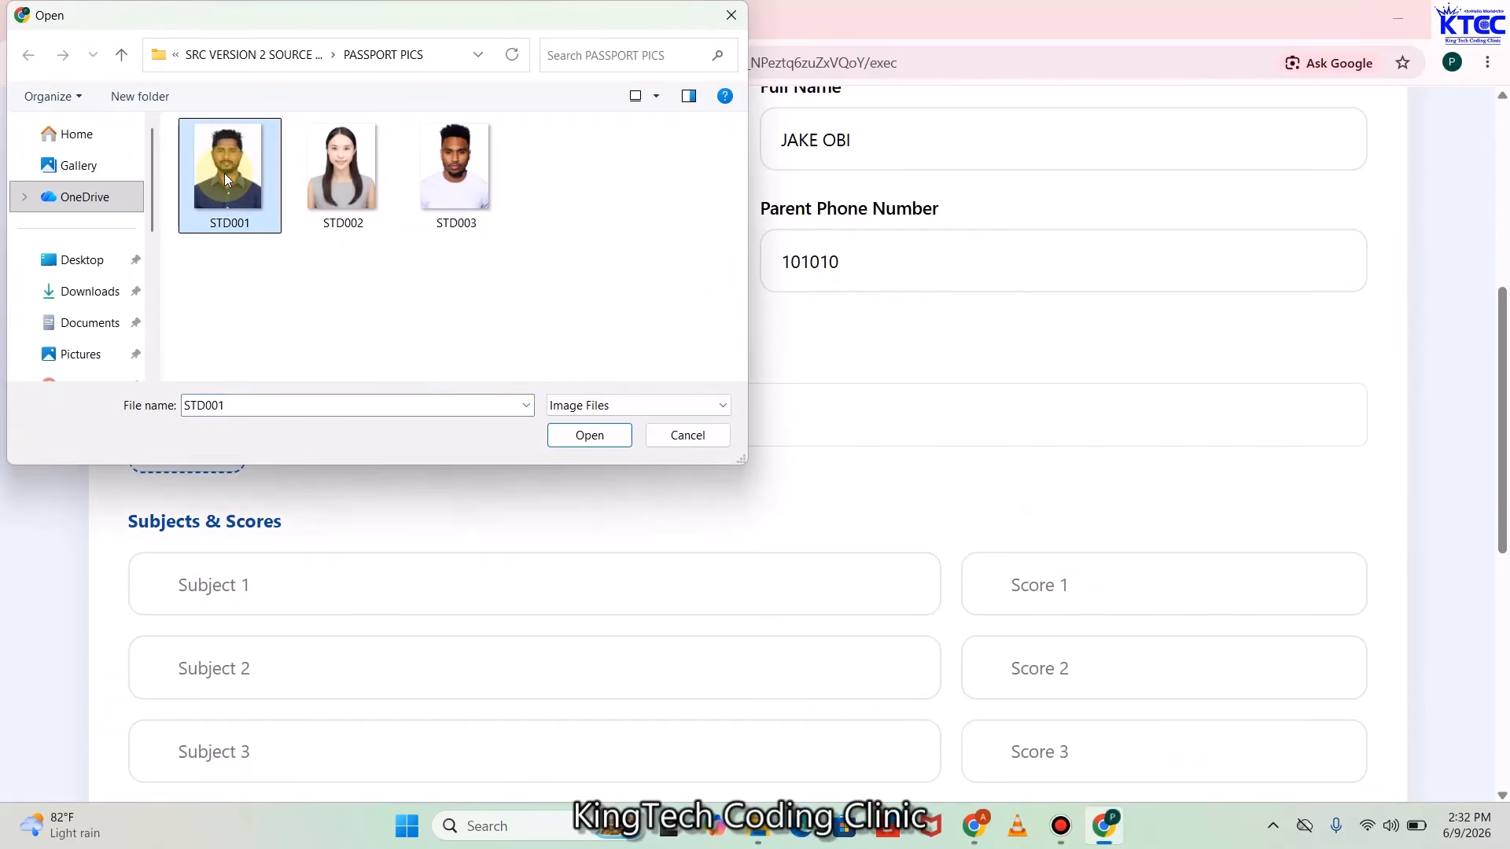
left_click(595, 439)
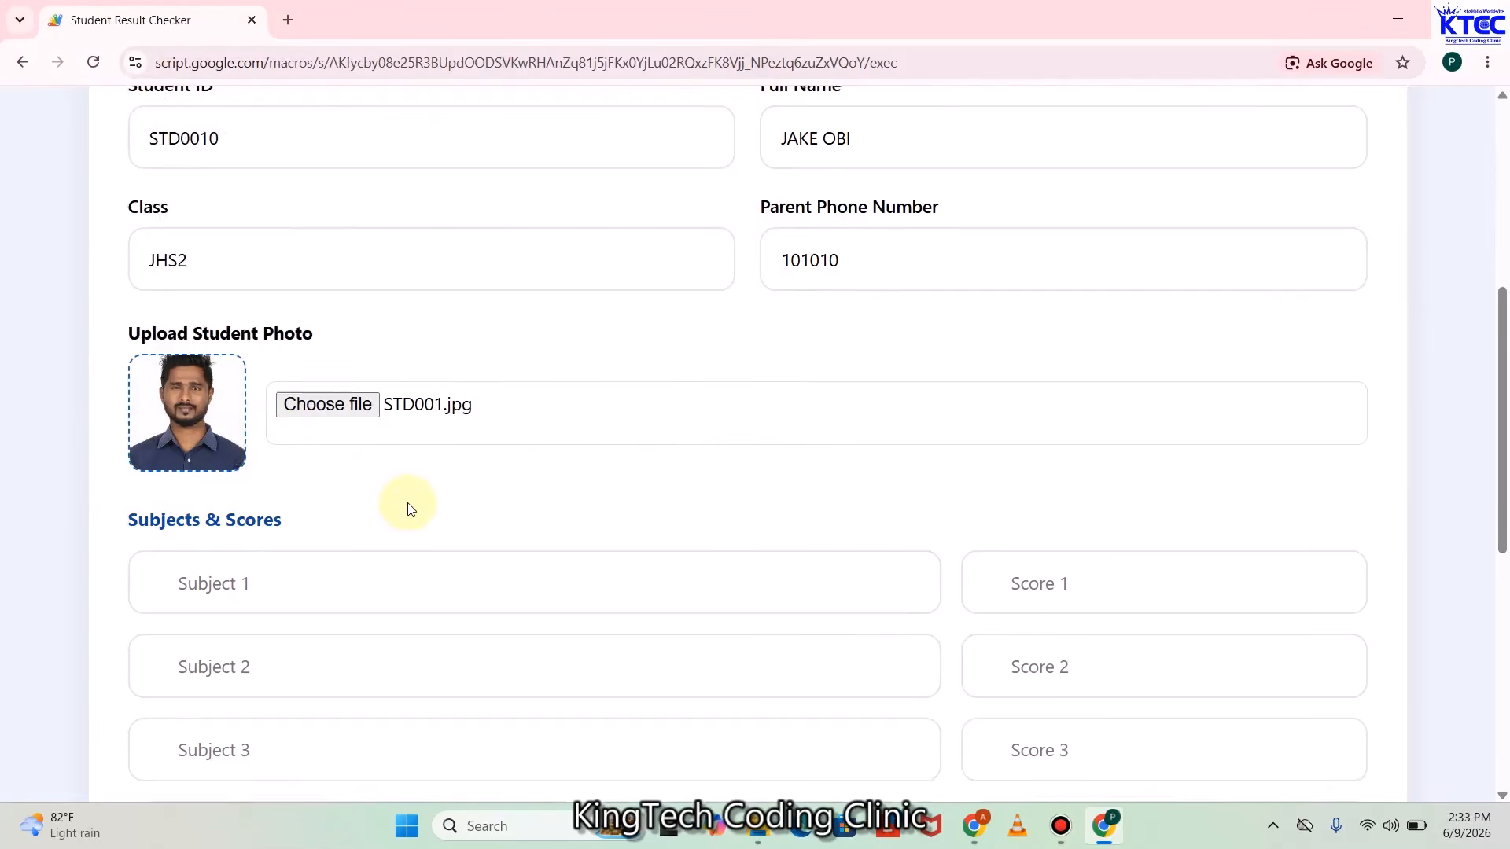
scroll(322, 451, "down", 2)
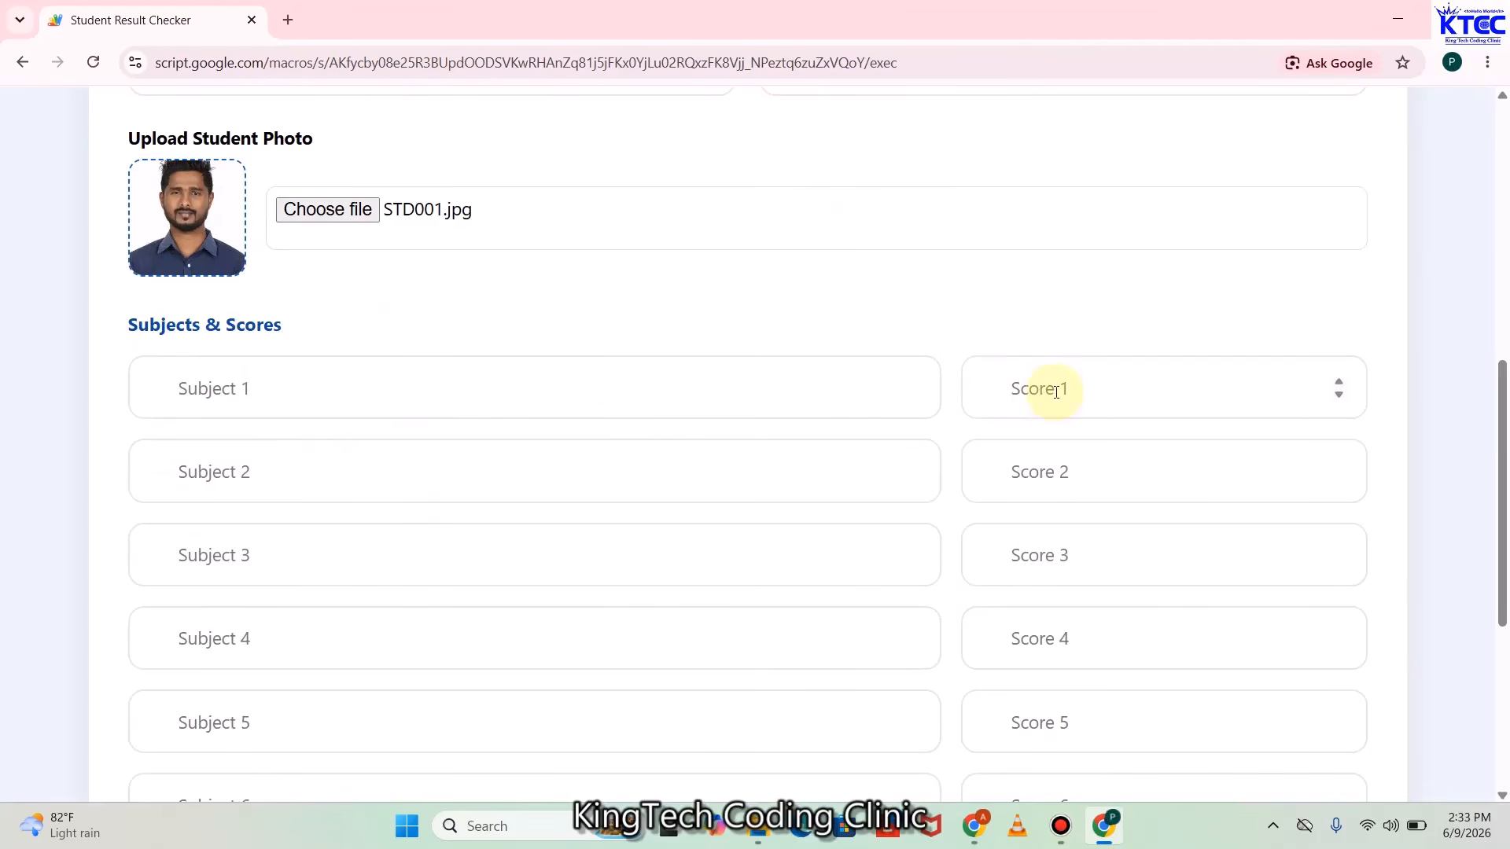
Enter the first four subjects: ENGLISH 78, MATH 89, SCINECE 67 and SOCIAL STDS 84
left_click(444, 395)
type("ENGLISH")
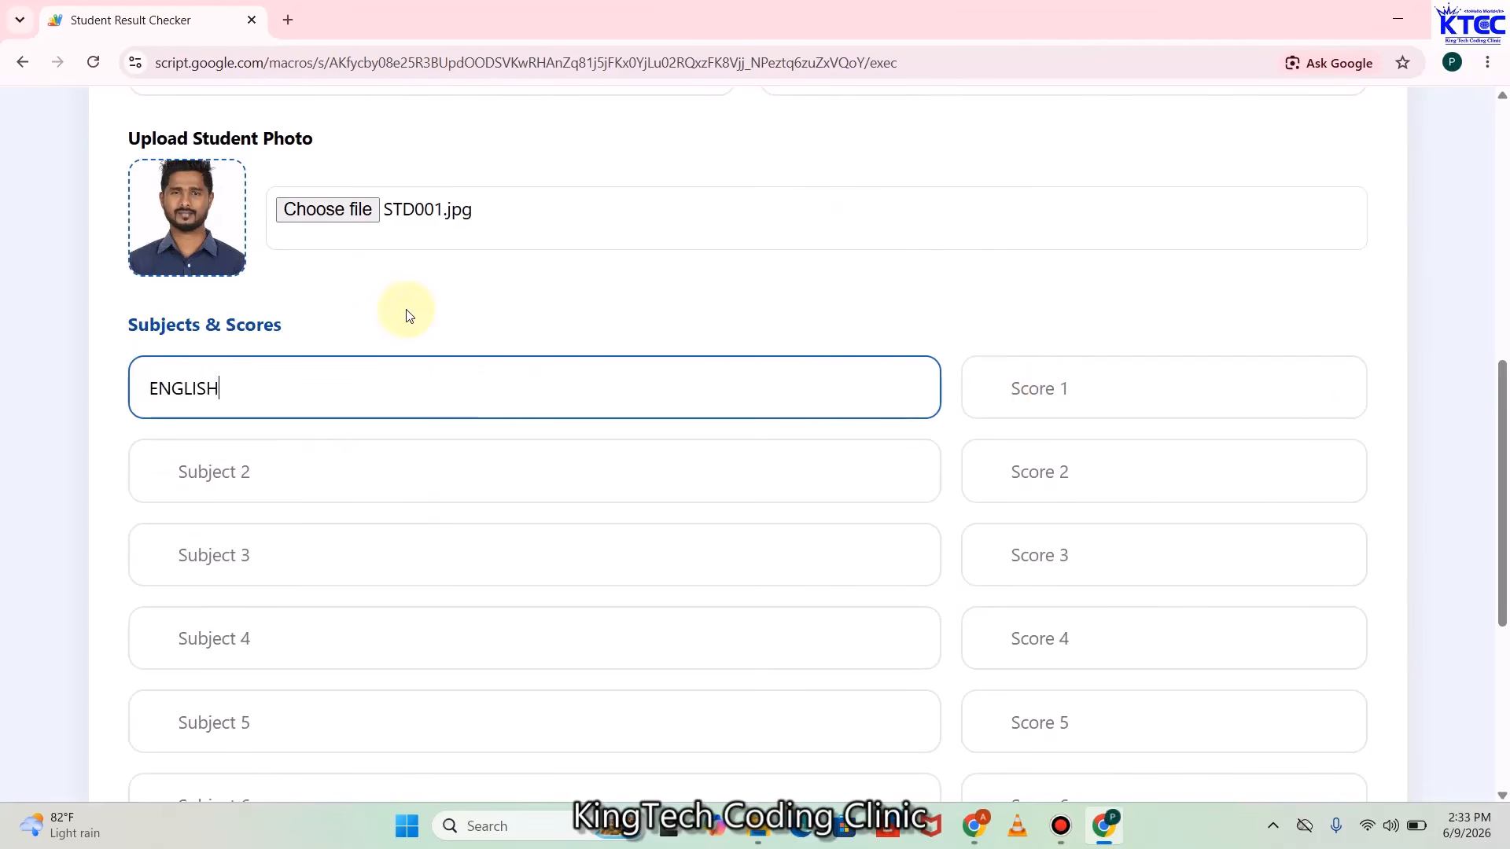
left_click(1039, 376)
type("78")
left_click(321, 483)
type("MATH")
left_click(1002, 452)
type("89")
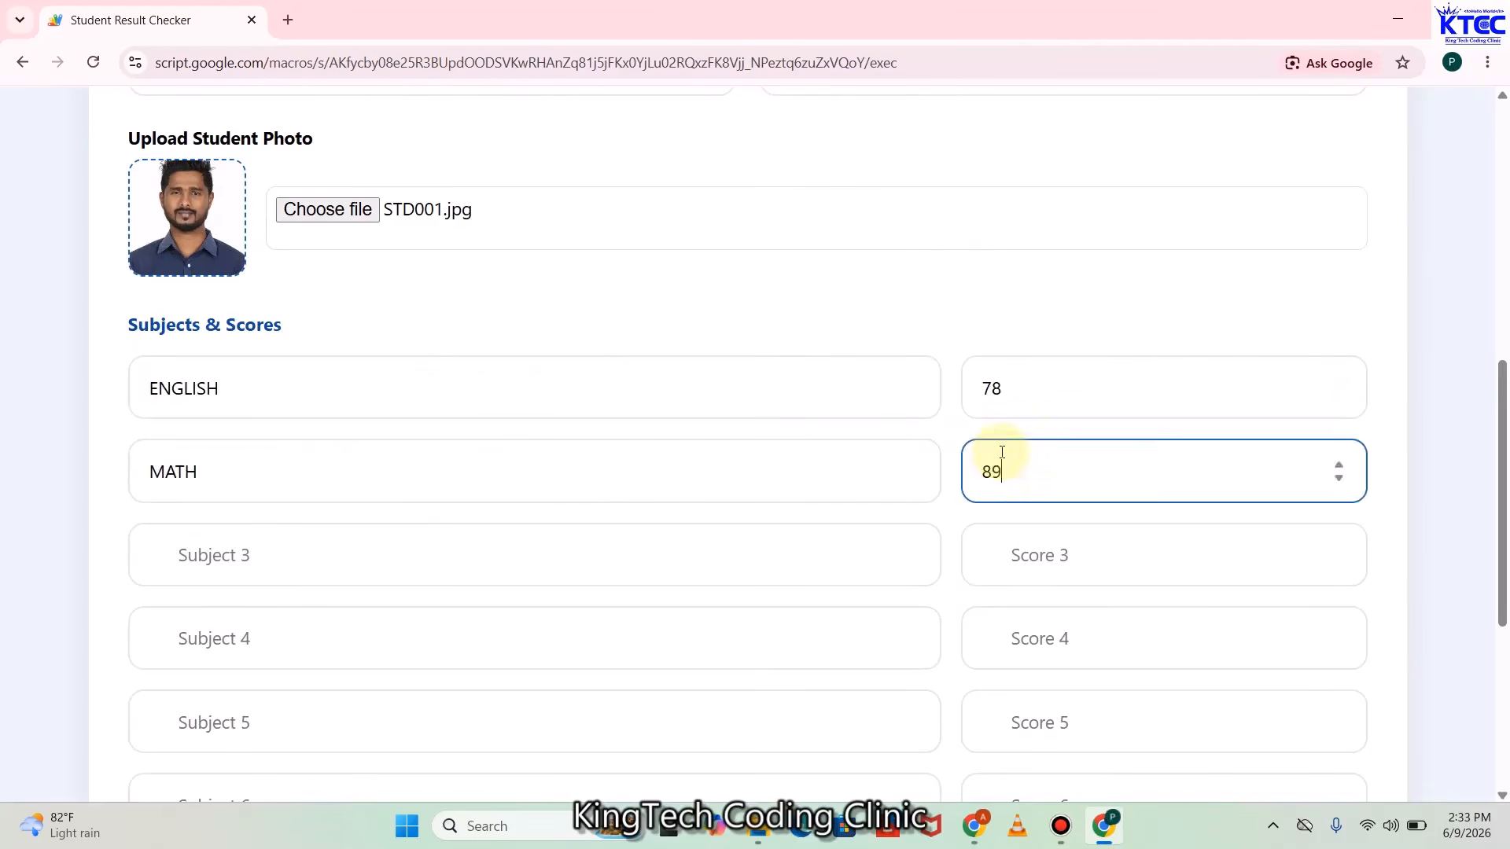
left_click(213, 556)
type("SCINECE")
left_click(1021, 556)
type("67")
left_click(362, 636)
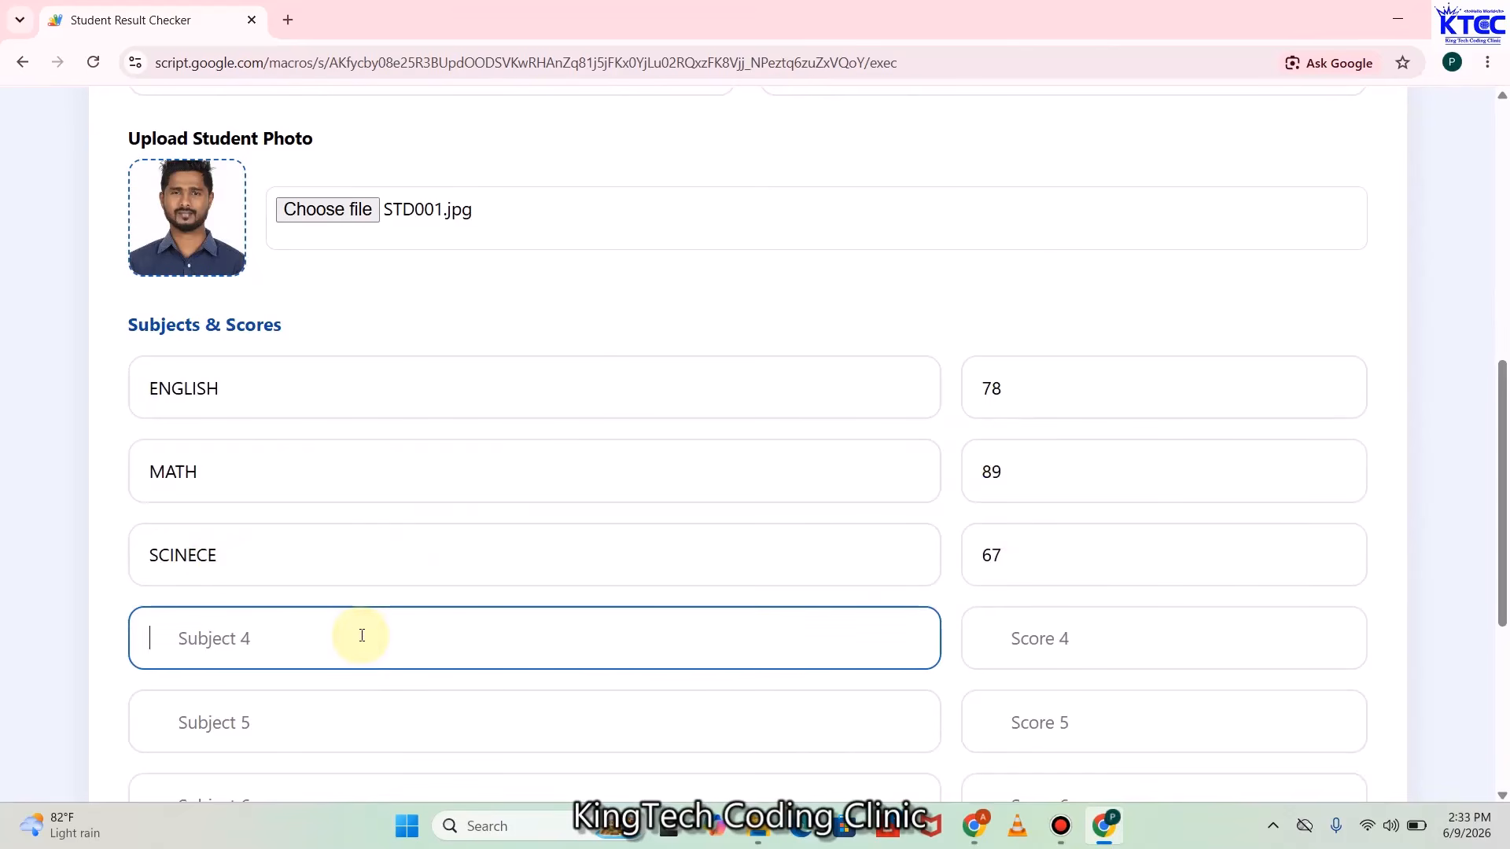
type("SOCIAL STDS")
left_click(1031, 630)
type("84")
Add subjects five and six: RME scored 90 and BDT scored 74
scroll(425, 541, "down", 2)
left_click(425, 542)
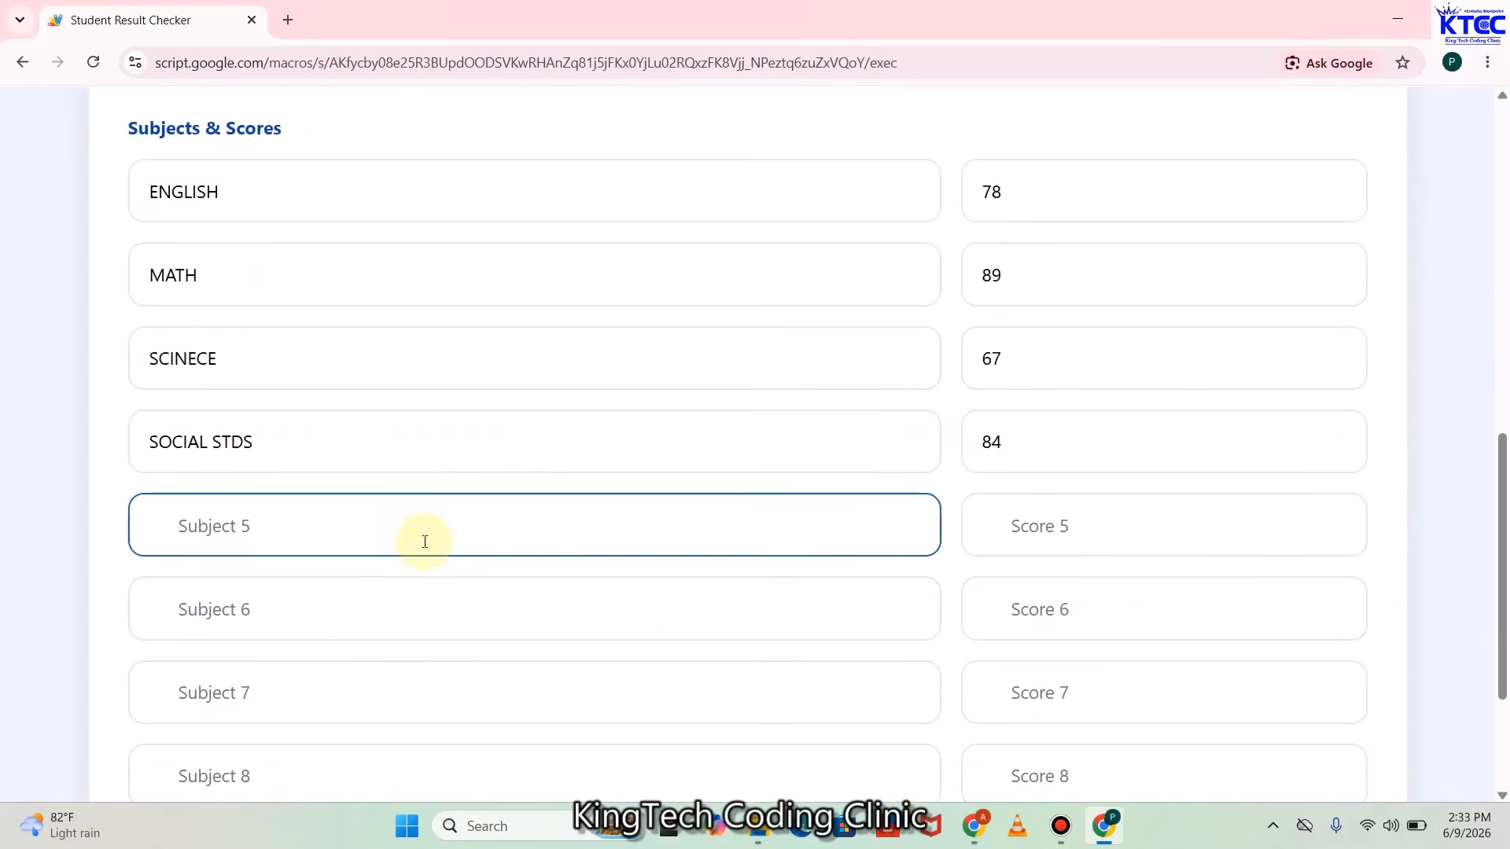
type("RME")
left_click(1089, 519)
type("90")
left_click(297, 600)
type("BDT")
left_click(981, 610)
type("74")
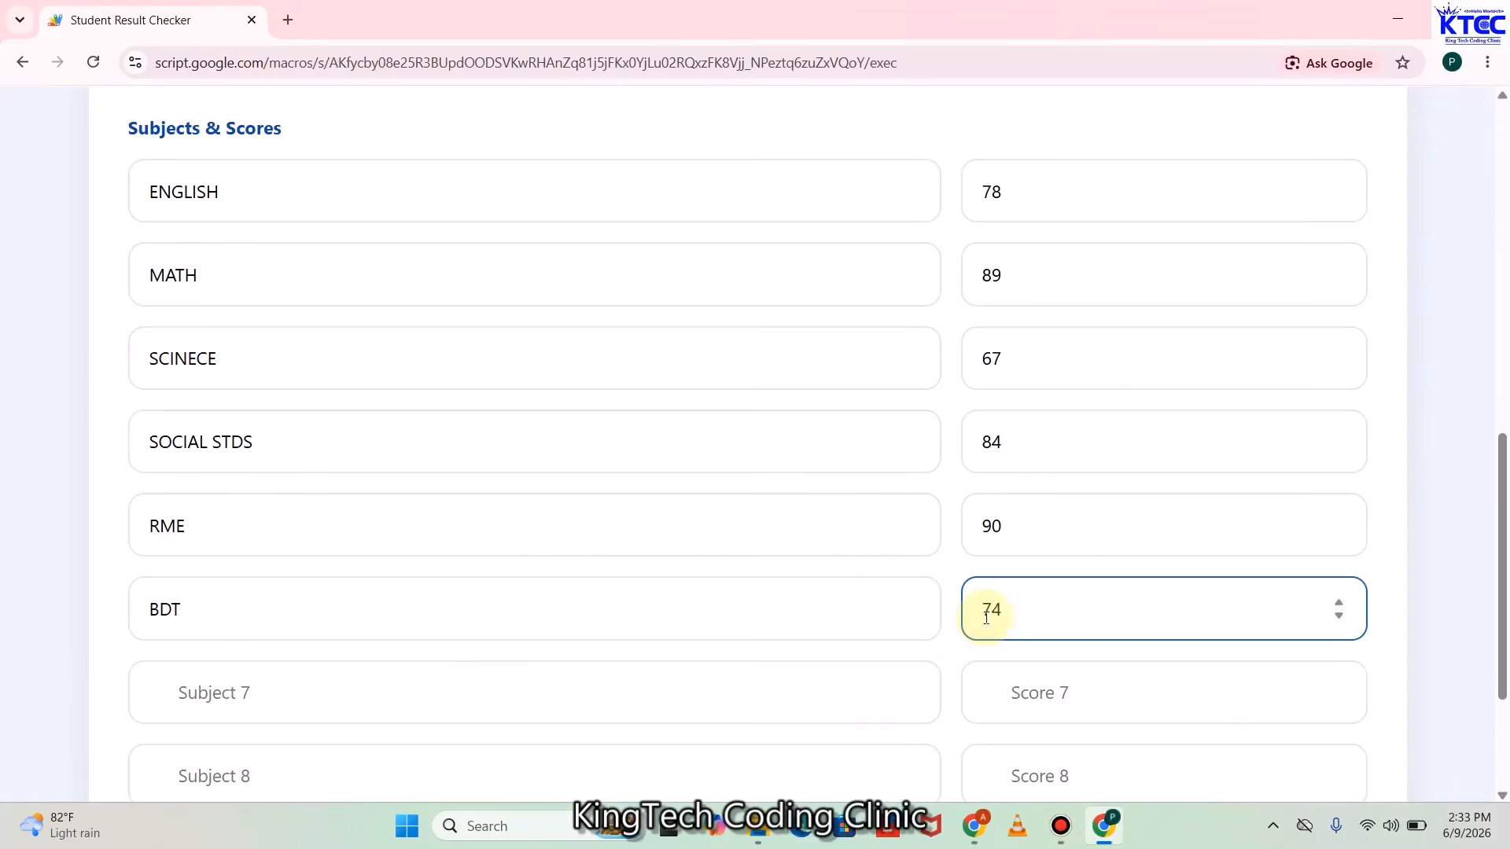
Add COMPUTING scored 95 and CREATIVE ARTS scored 88, then review the completed form
left_click(236, 693)
type("COMPUTING")
left_click(1065, 691)
type("95")
scroll(337, 589, "down", 2)
left_click(336, 588)
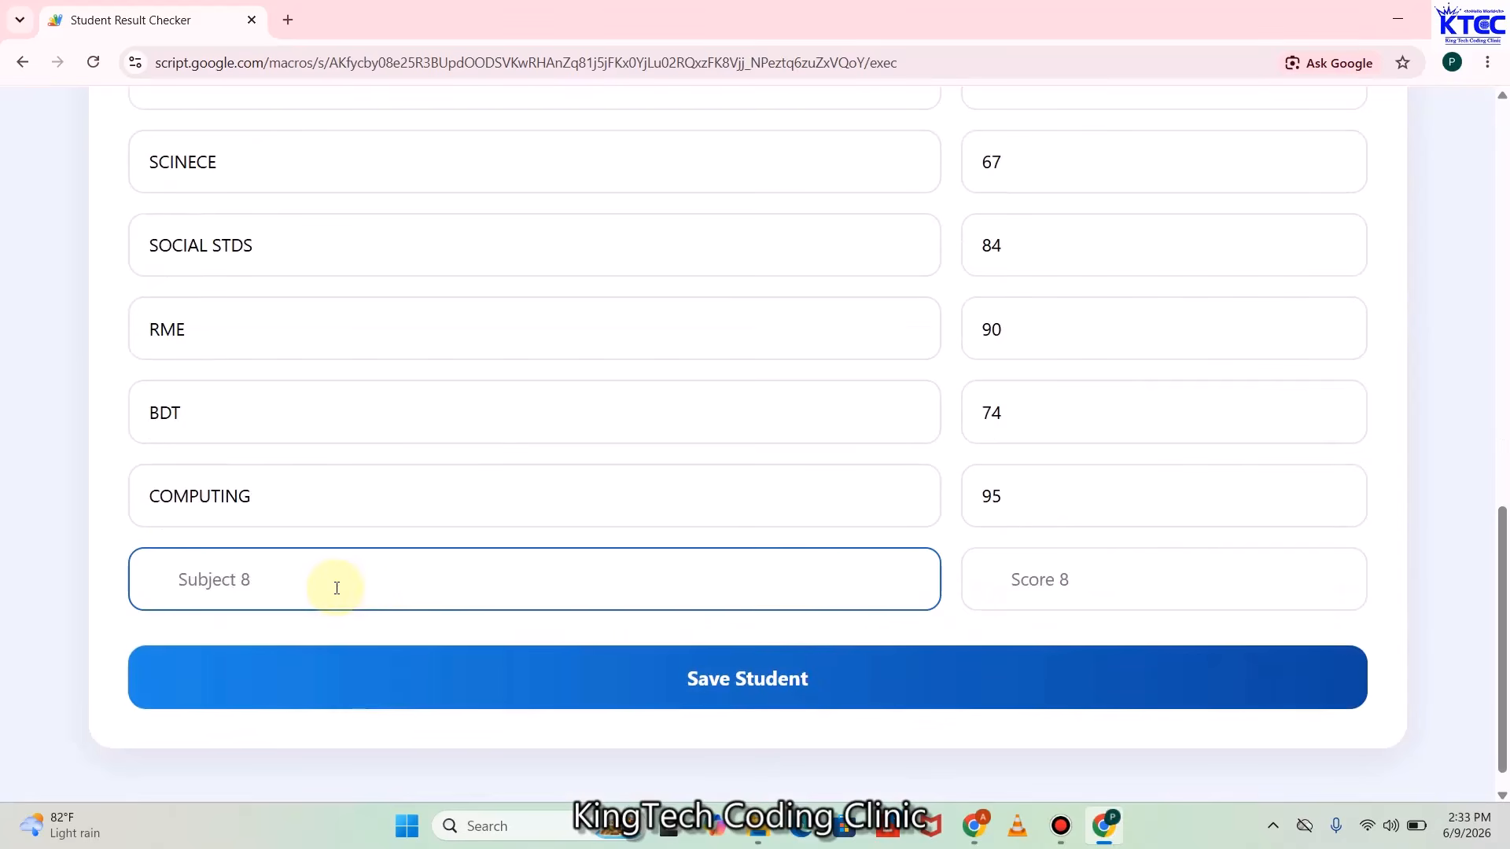
type("CREATIVE ARTS")
left_click(1038, 580)
type("88")
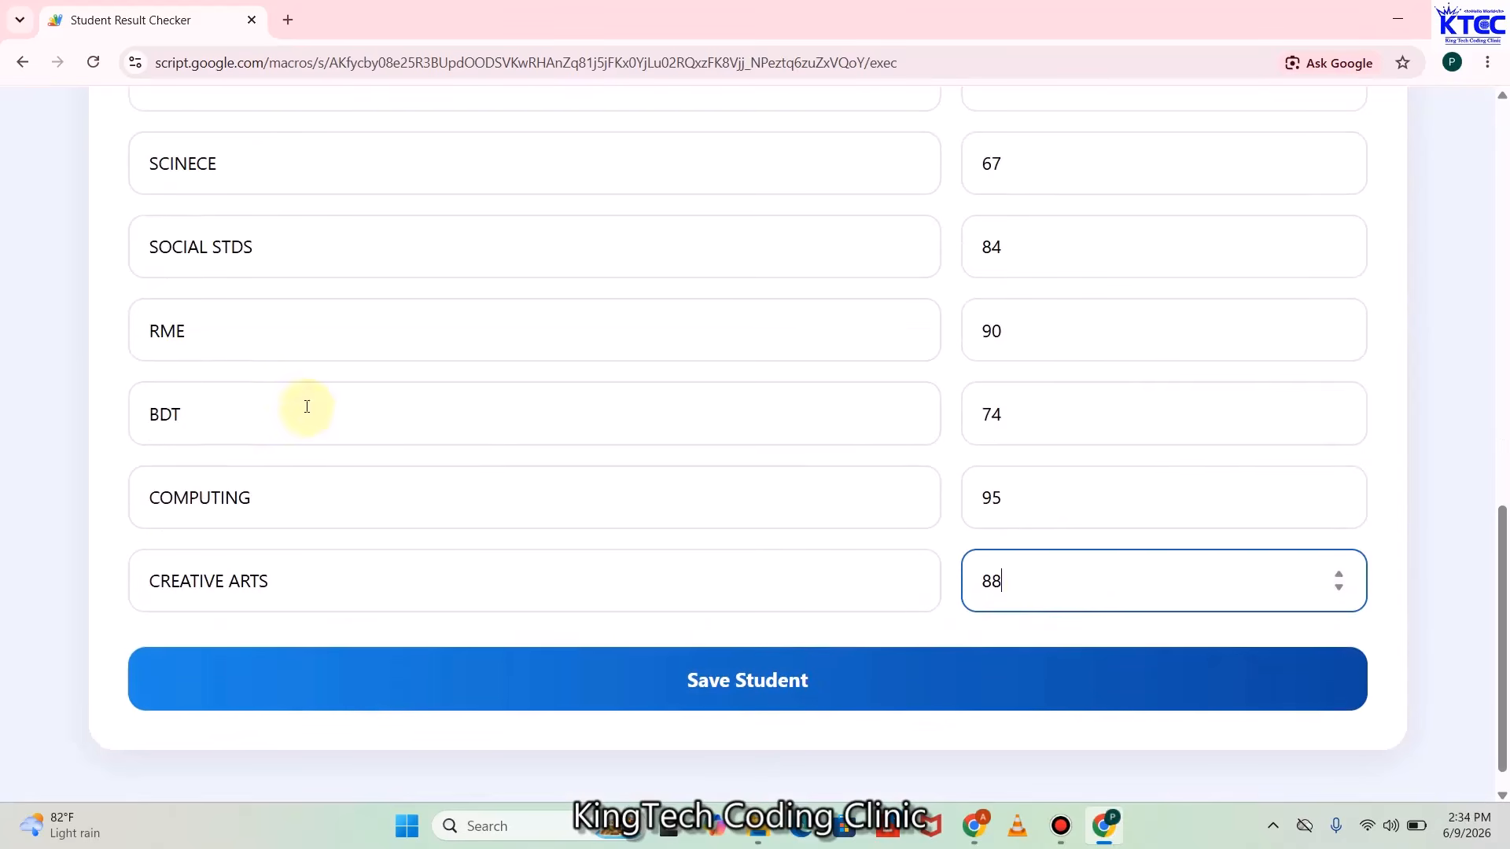
scroll(587, 449, "up", 6)
scroll(587, 442, "down", 2)
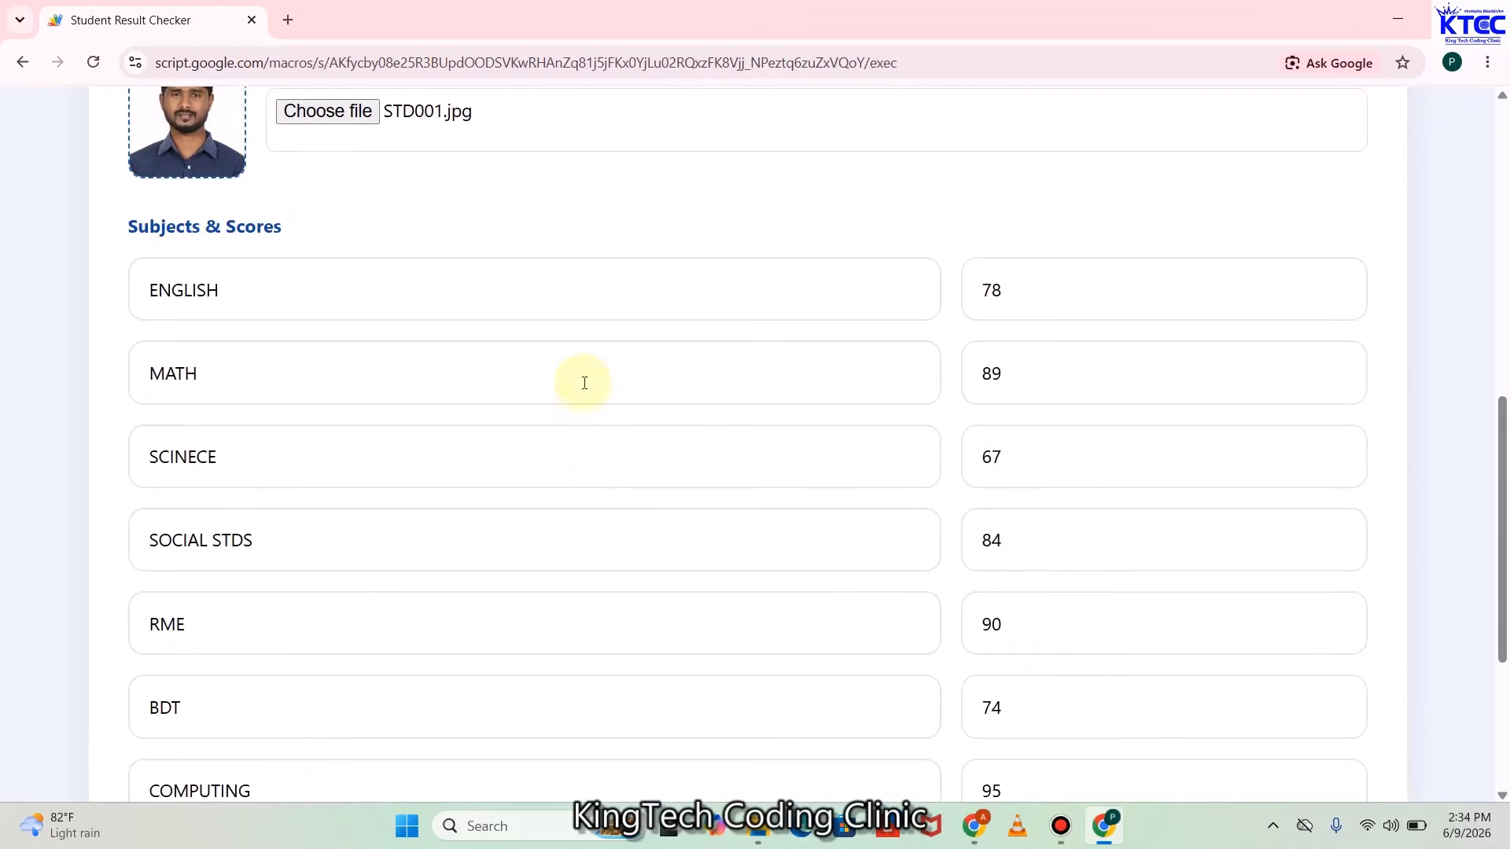
scroll(1112, 344, "down", 1)
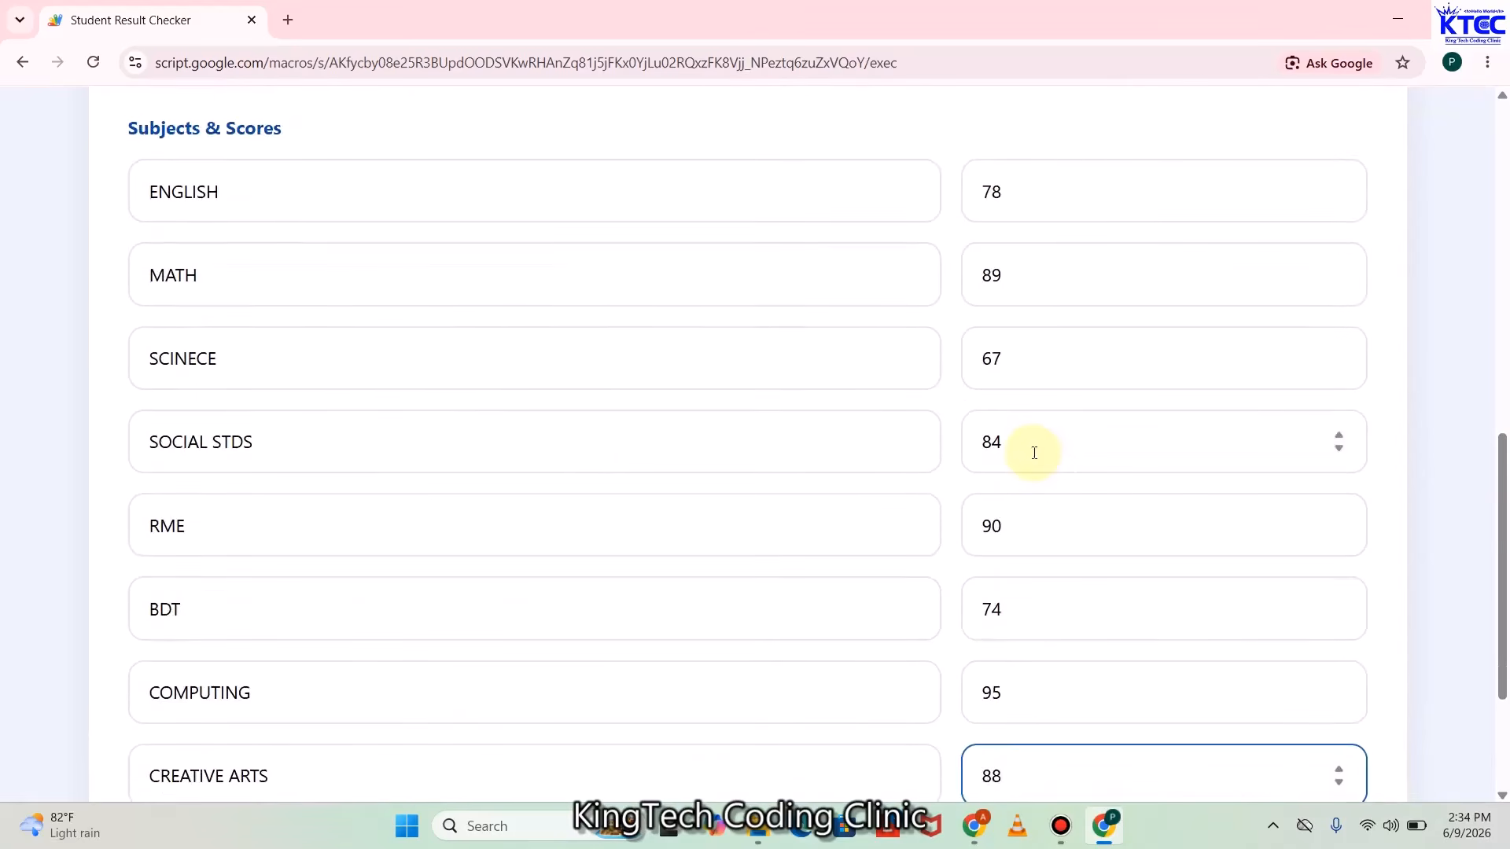
scroll(1031, 451, "up", 5)
scroll(1033, 453, "down", 7)
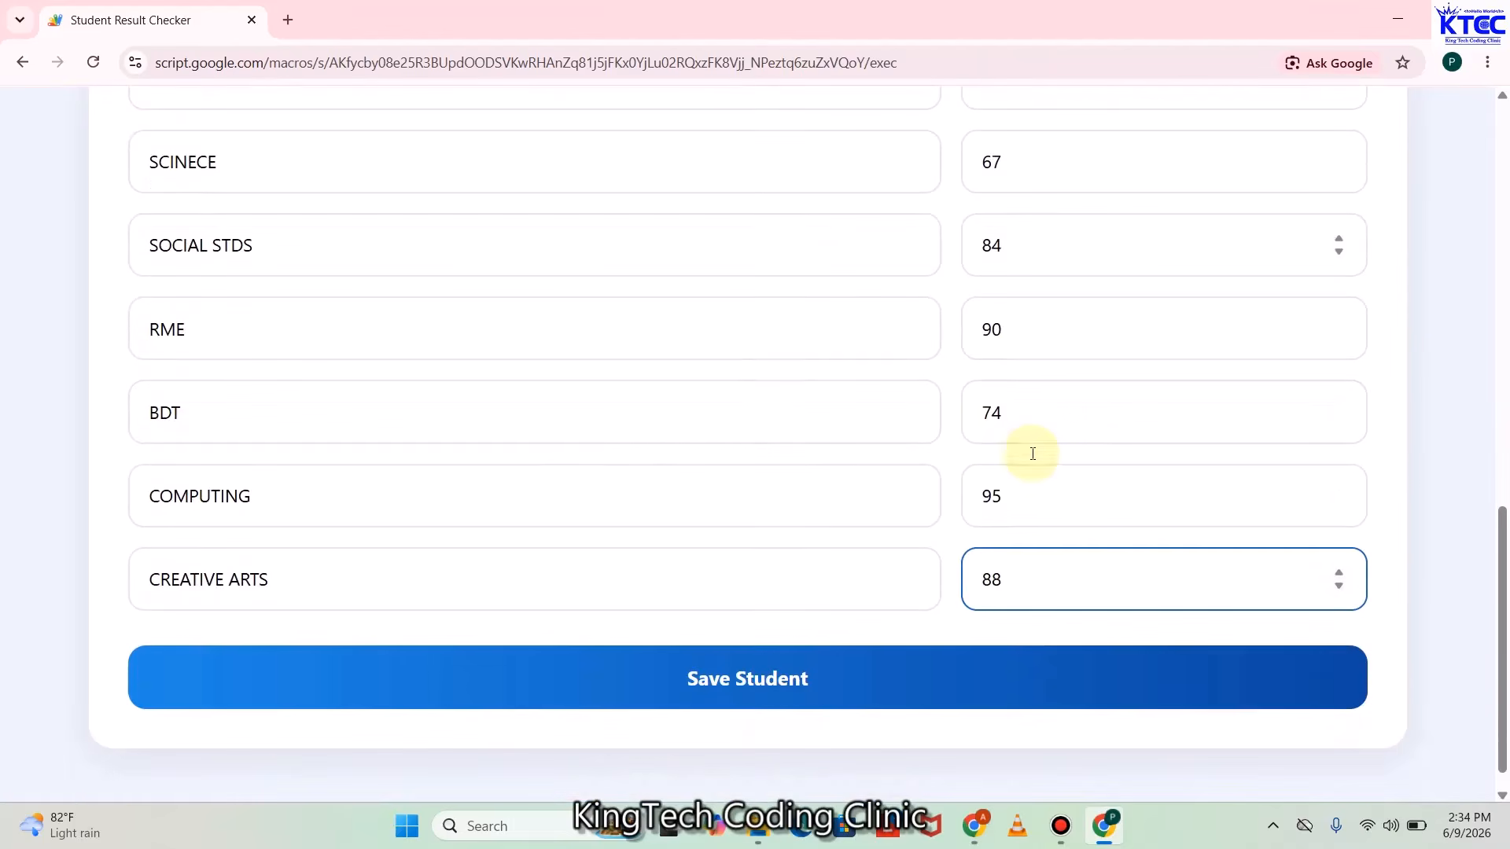
scroll(807, 449, "up", 5)
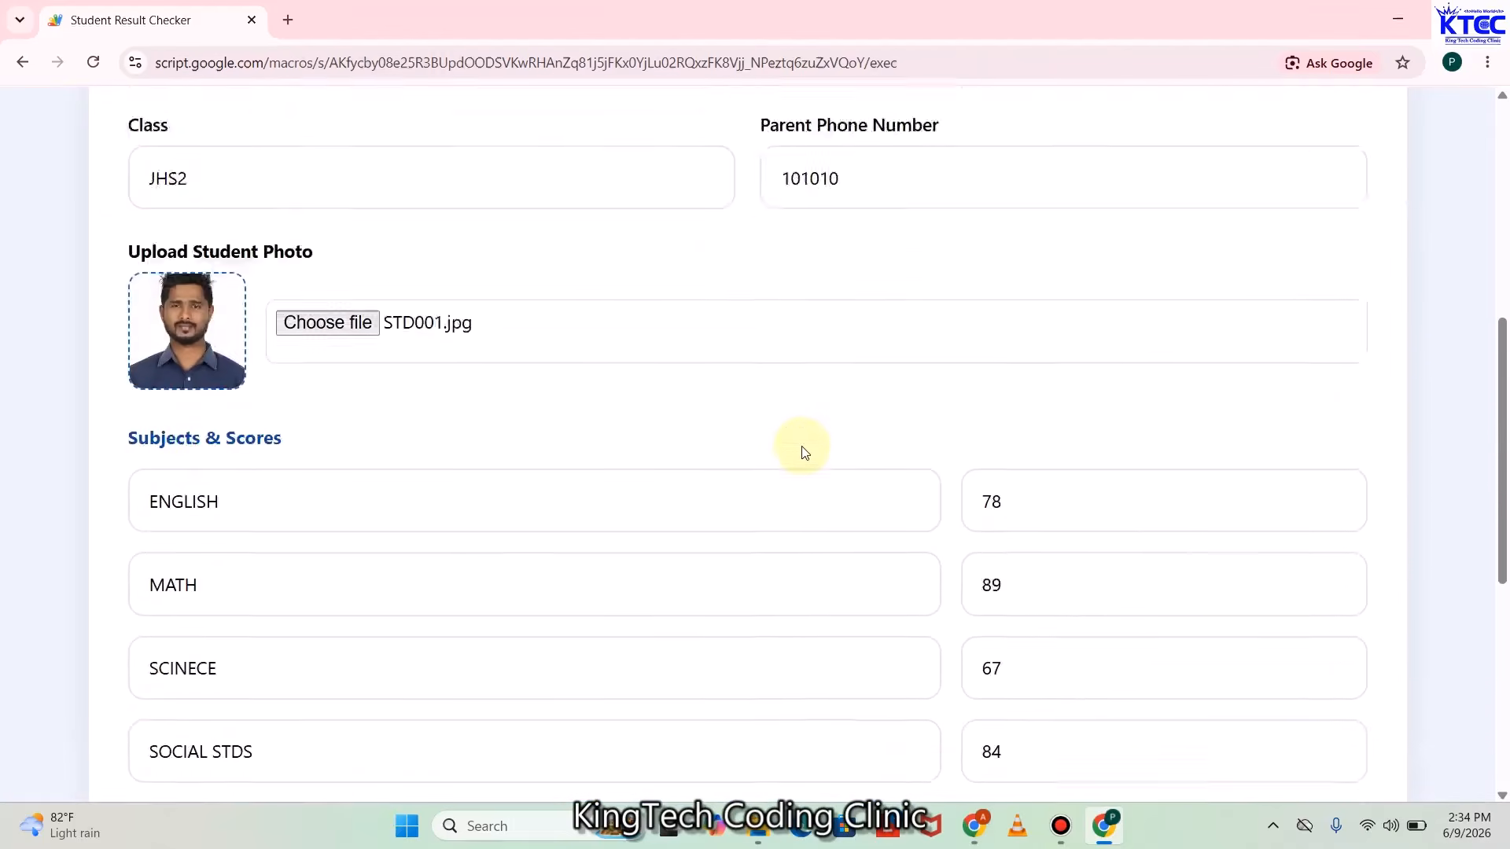
scroll(802, 441, "up", 4)
scroll(803, 452, "down", 8)
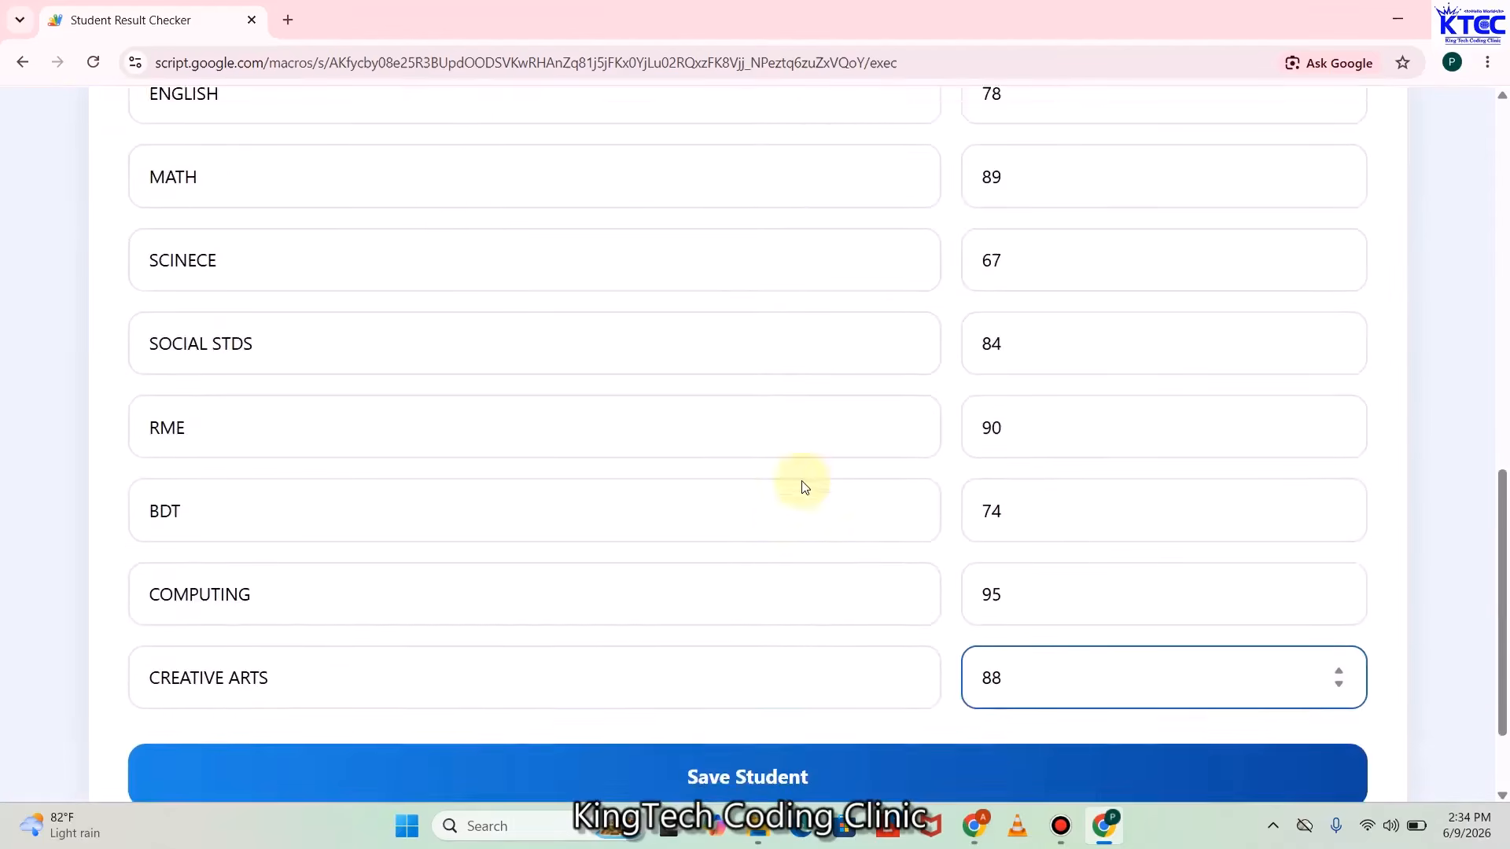
scroll(787, 551, "down", 1)
Save the new student record and dismiss the 'Student Saved Successfully' alert
left_click(748, 663)
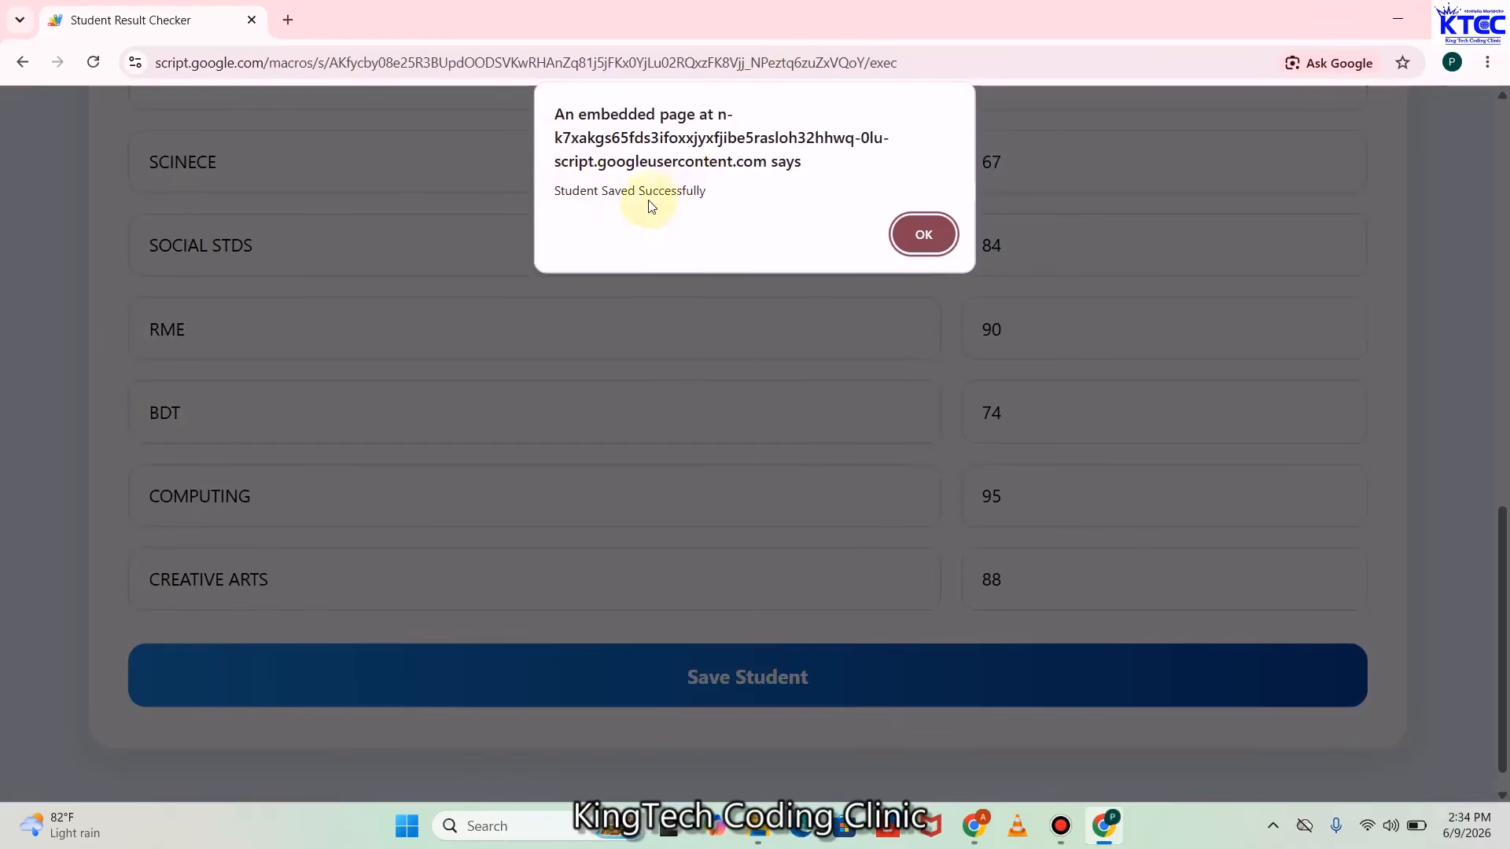
left_click(912, 238)
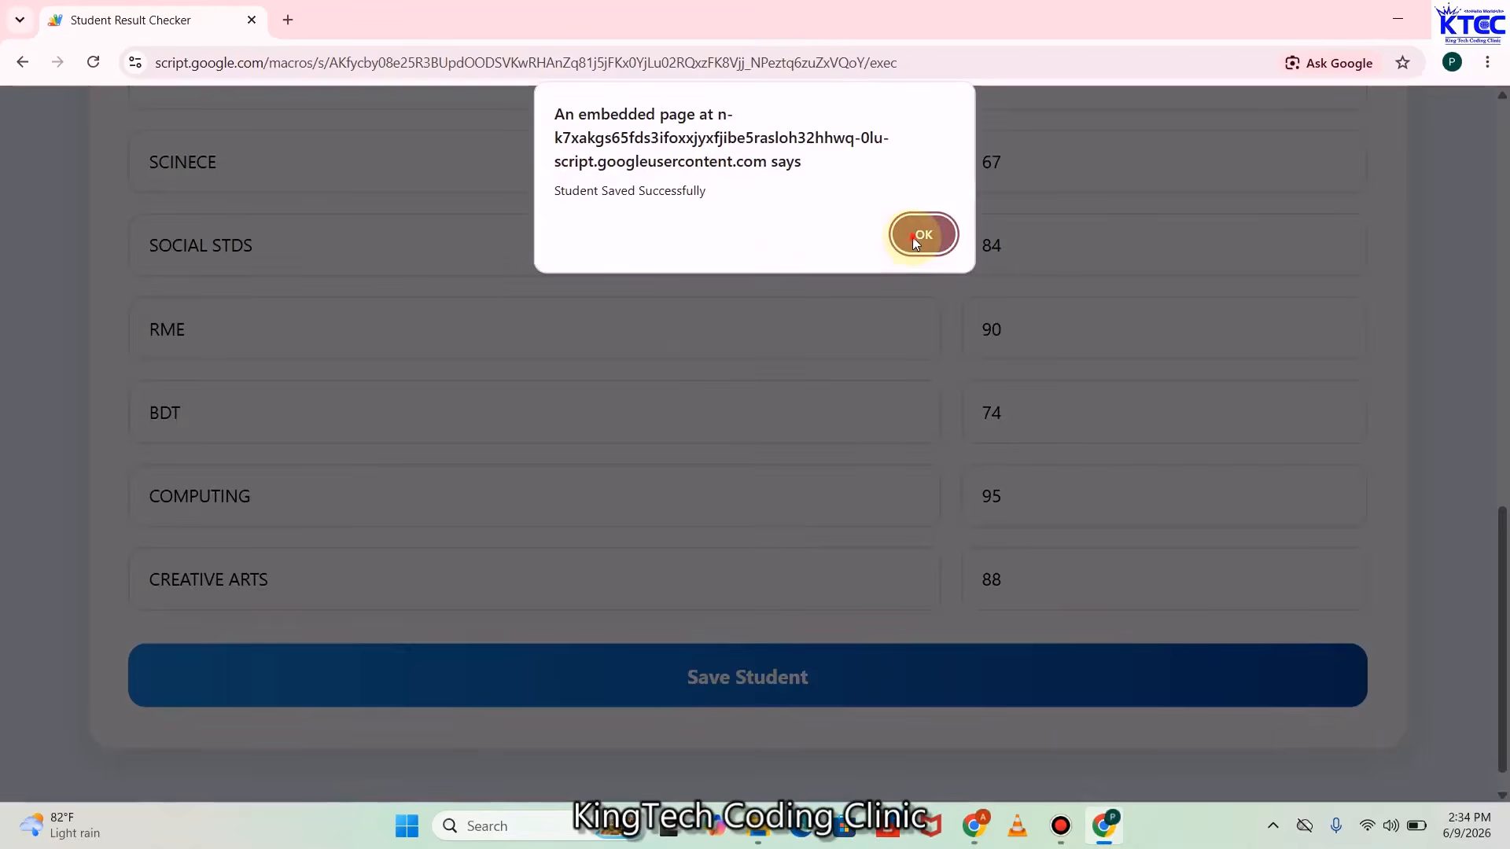
scroll(900, 403, "up", 5)
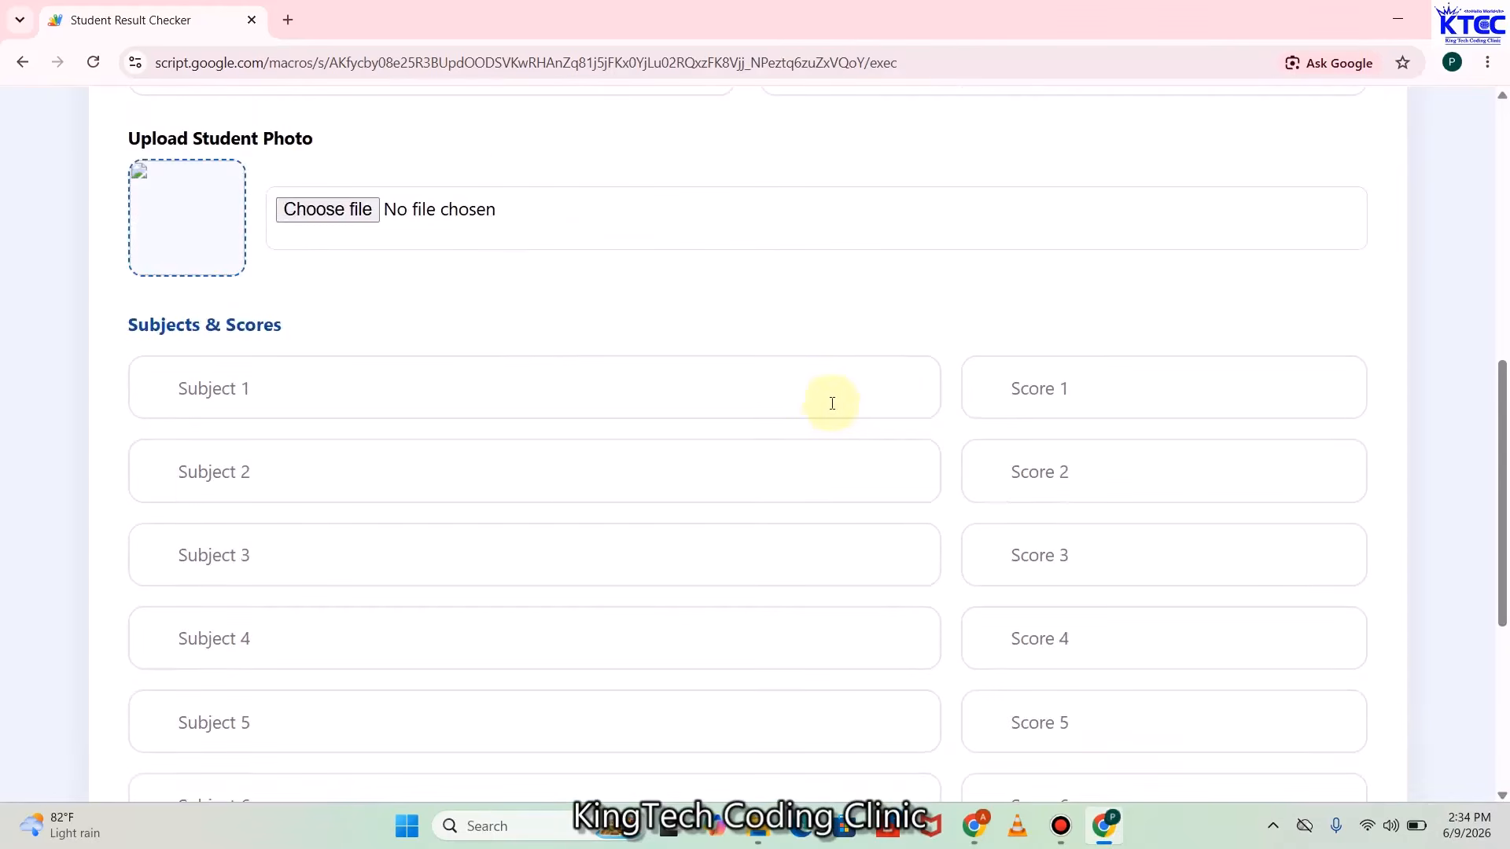
scroll(832, 404, "up", 8)
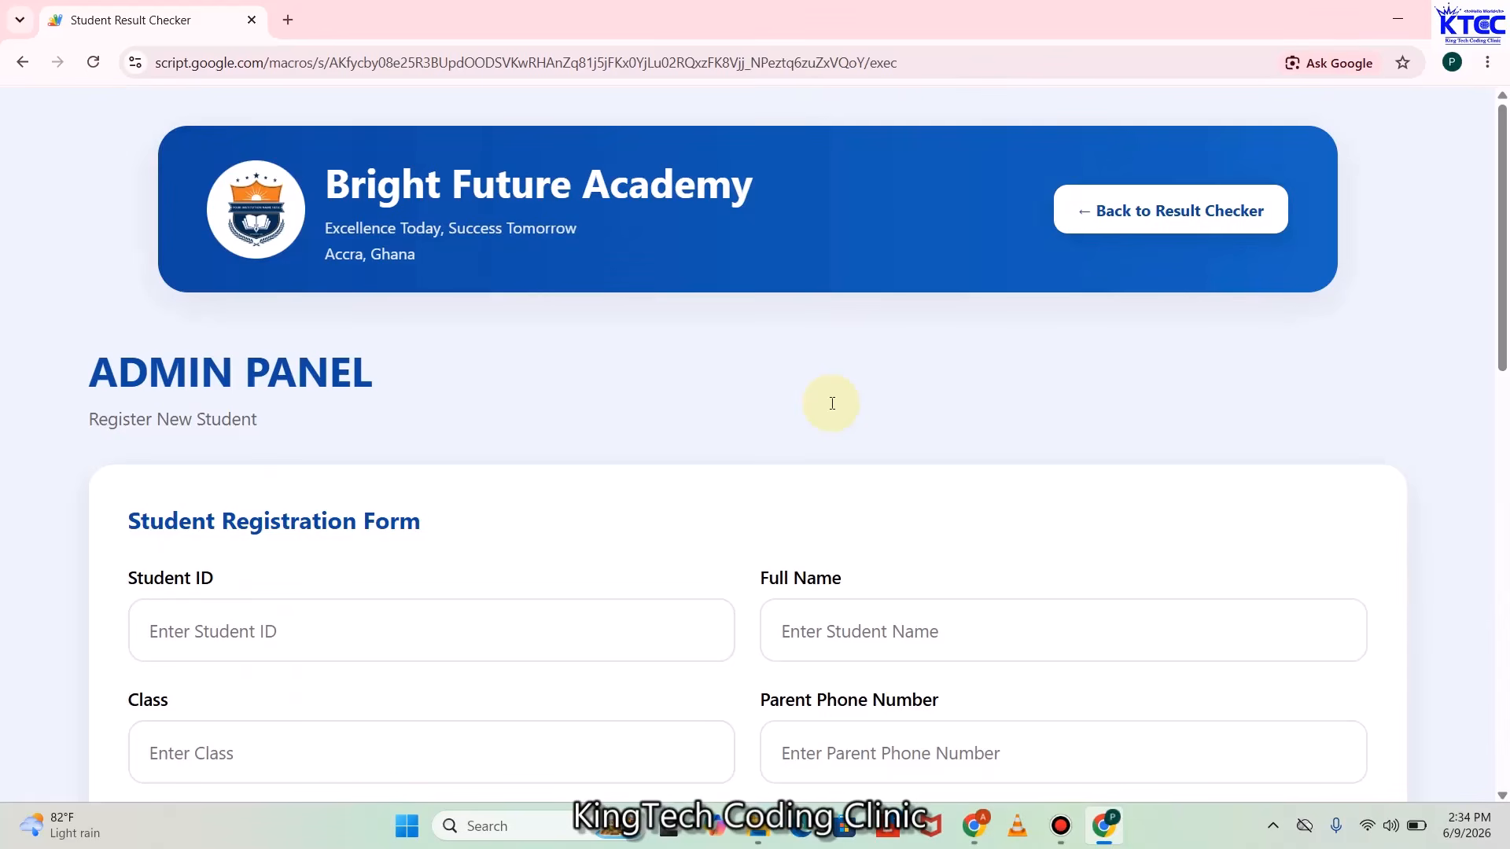
Back on the result checker, look up Student ID STD0010 with the parent's phone number
left_click(1158, 212)
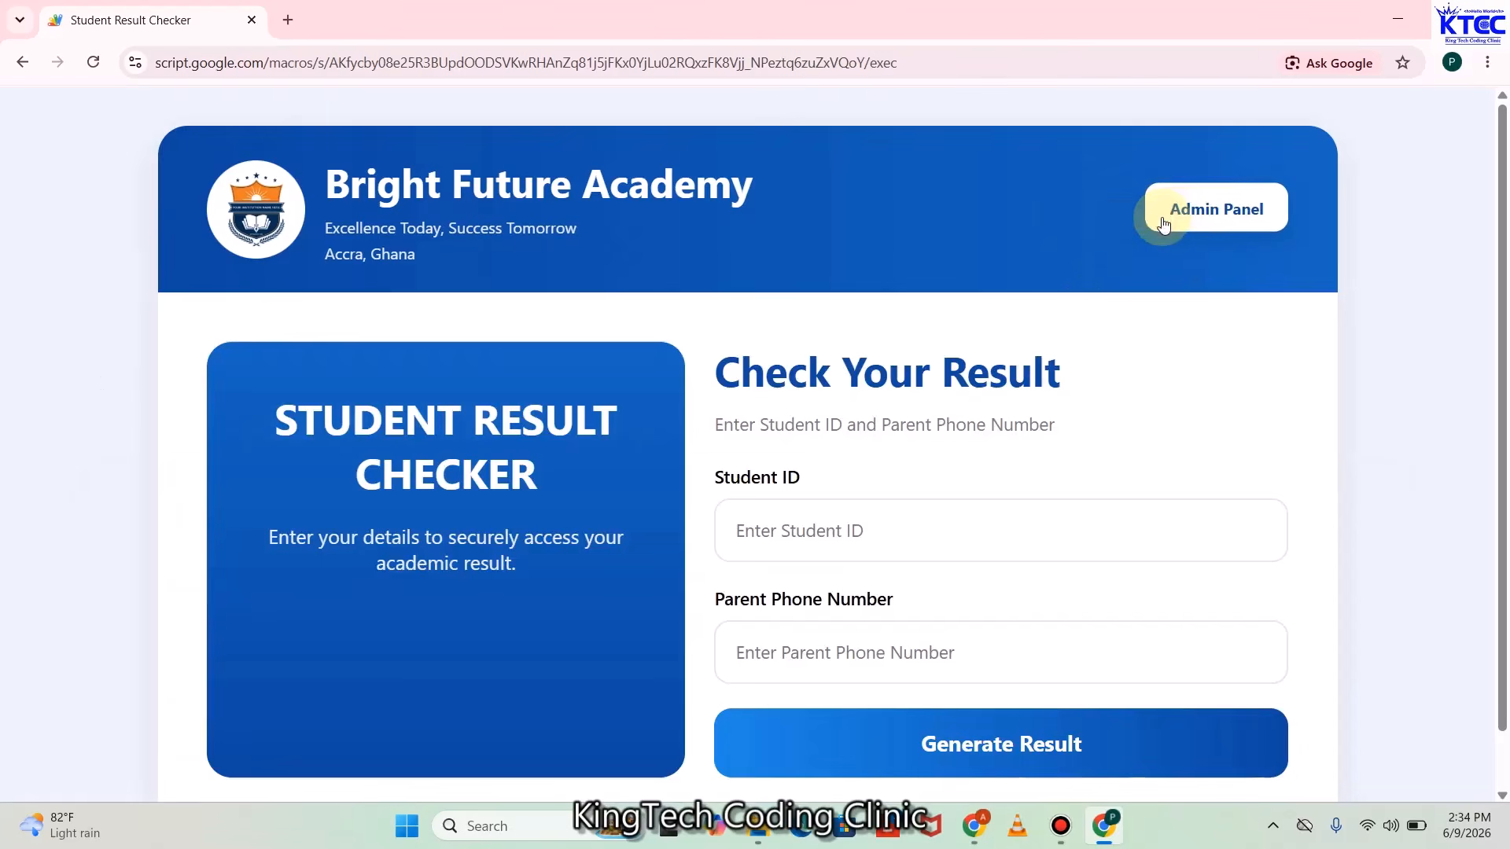
left_click(821, 518)
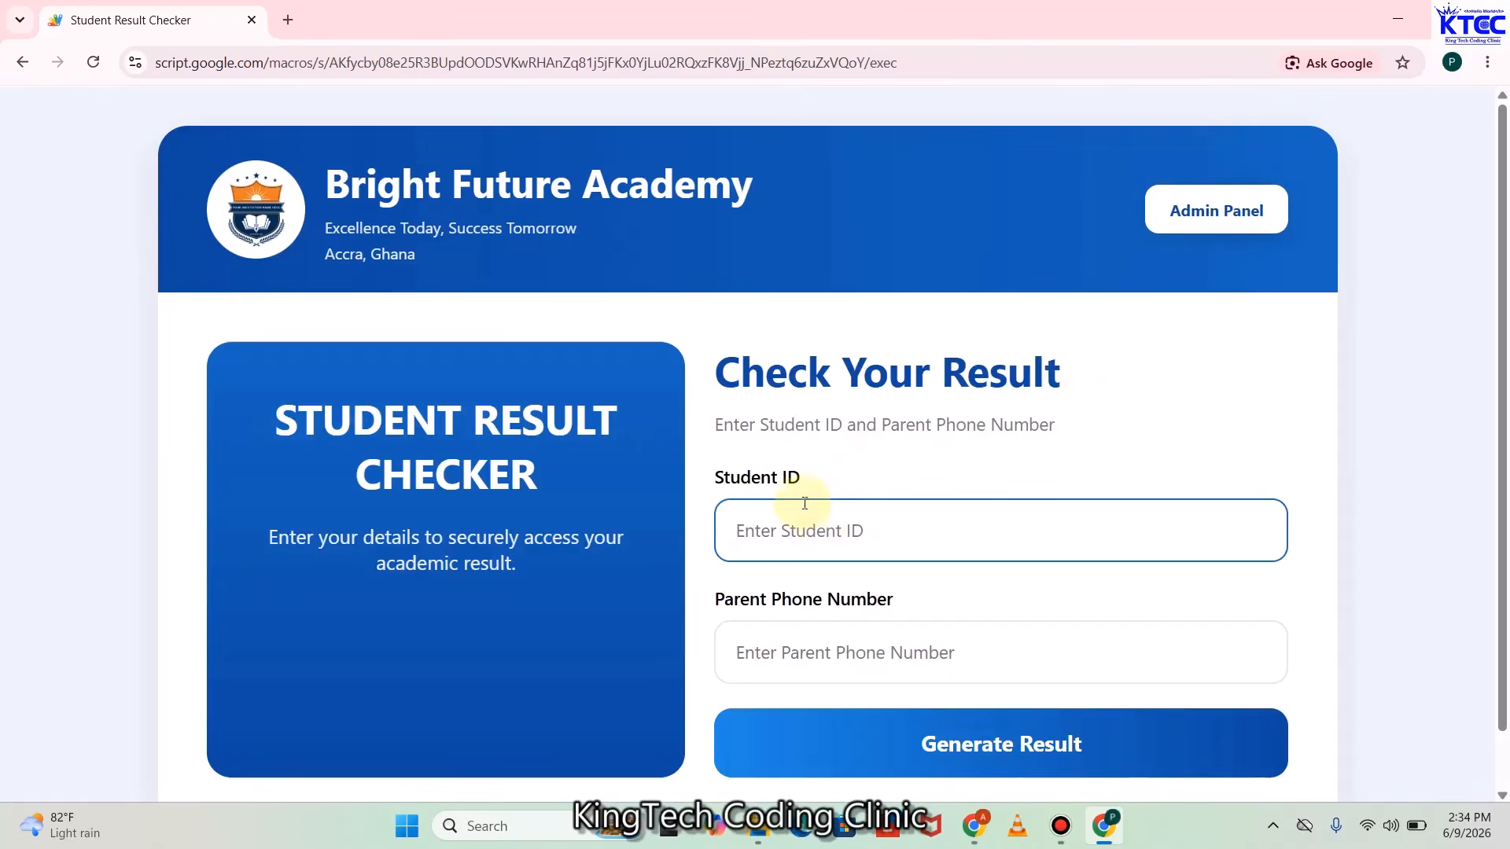
type("STD0010")
left_click(824, 644)
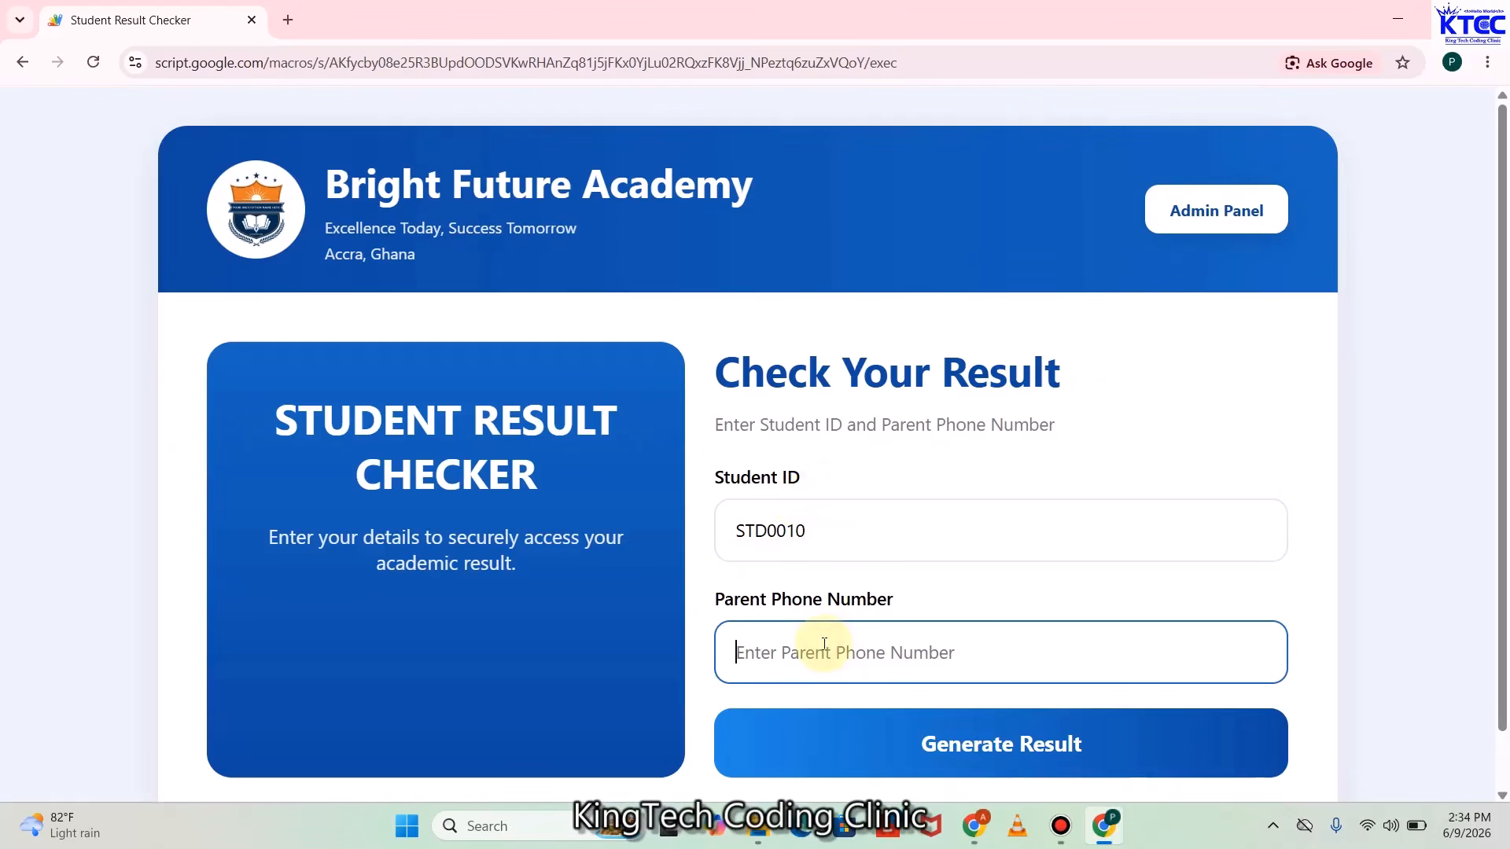
type("101010")
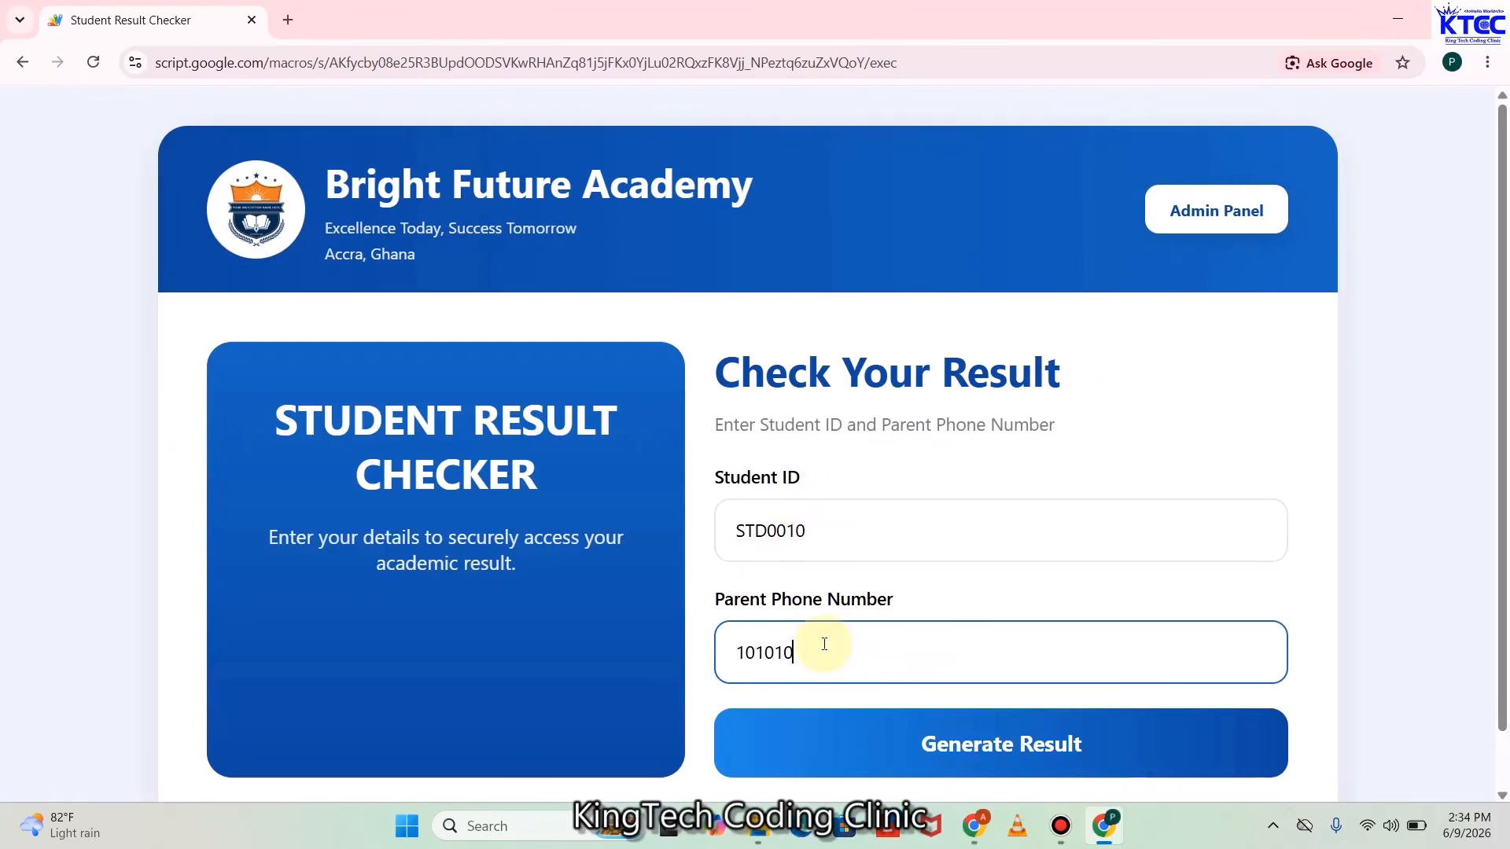
scroll(924, 618, "down", 1)
scroll(923, 618, "down", 1)
left_click(954, 677)
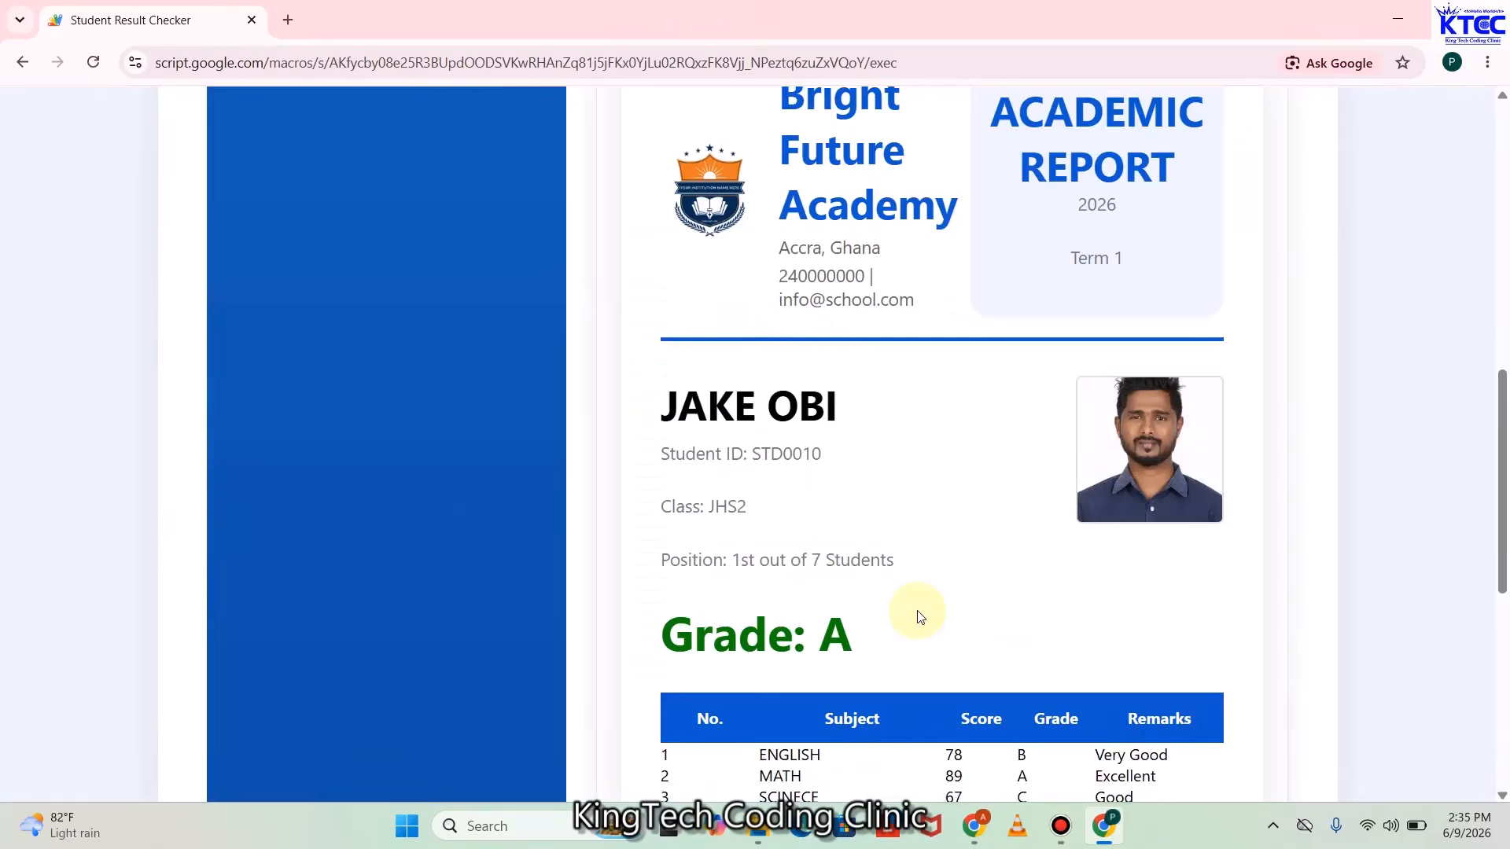
scroll(920, 616, "down", 3)
scroll(919, 616, "down", 3)
scroll(917, 610, "up", 4)
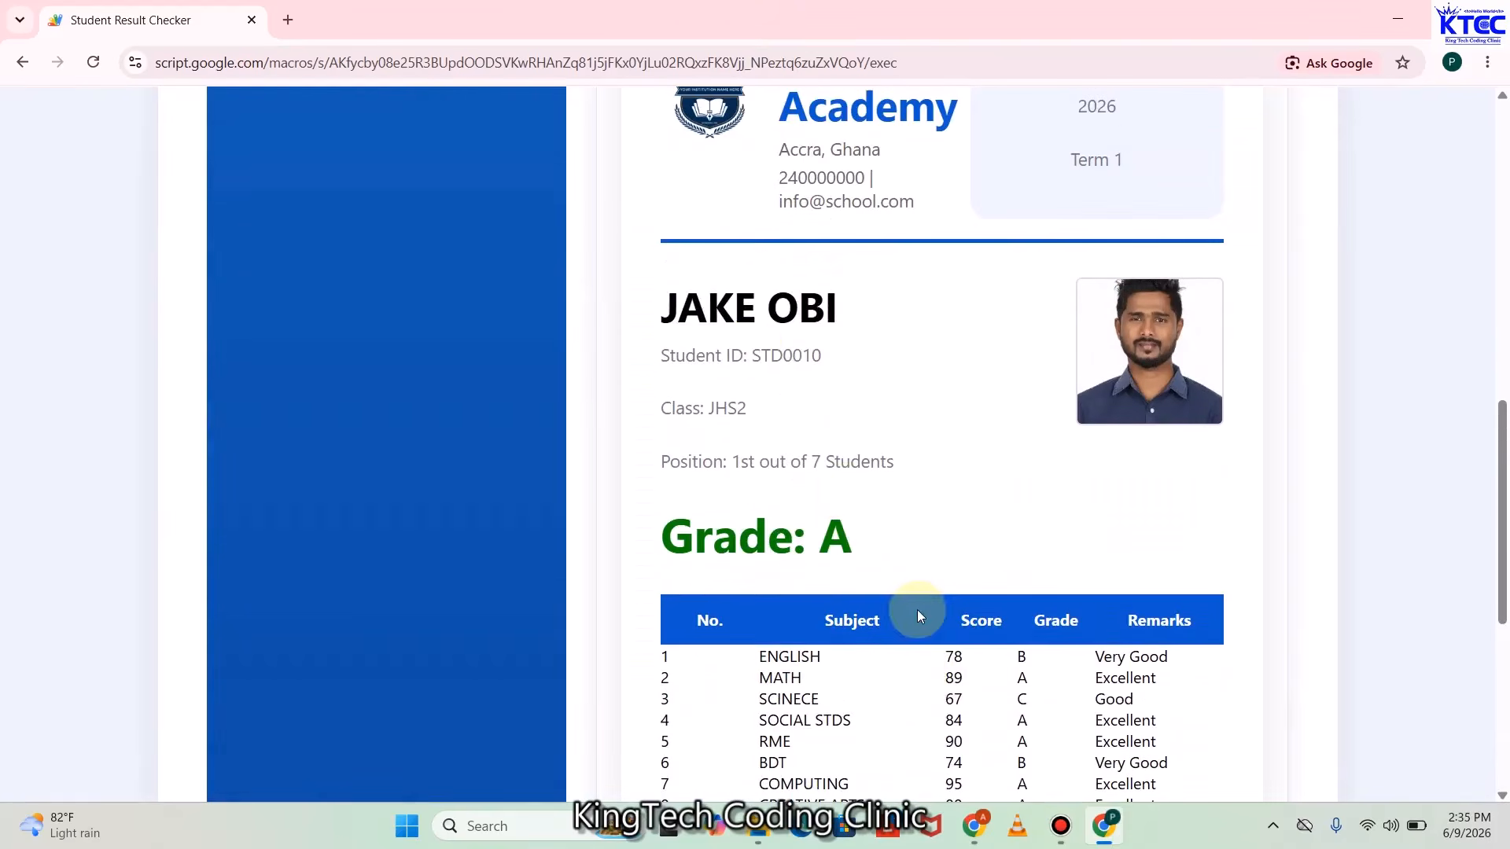
scroll(928, 394, "down", 3)
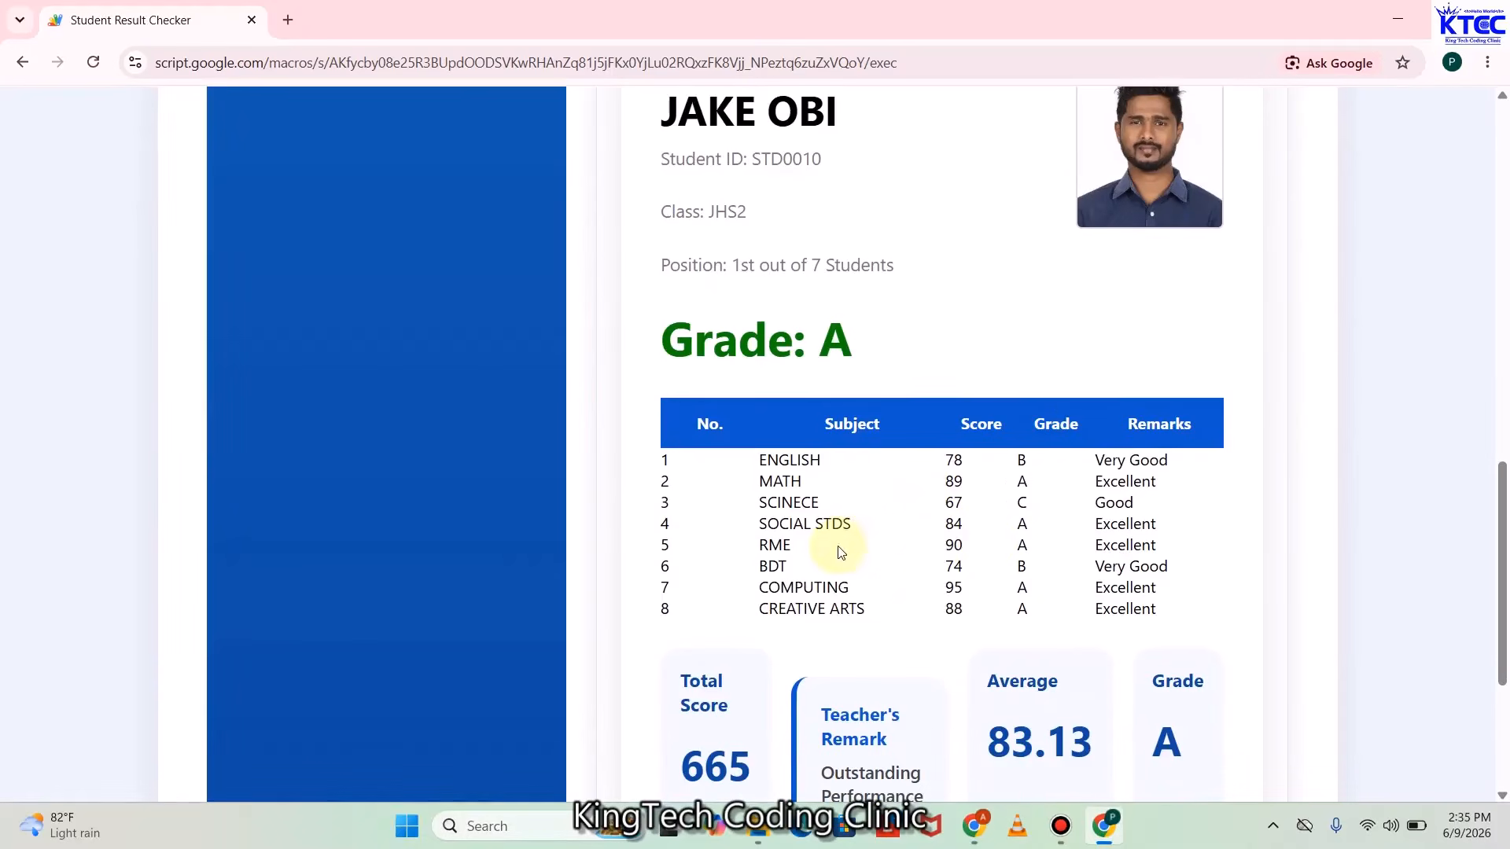
scroll(993, 546, "up", 1)
scroll(993, 548, "down", 4)
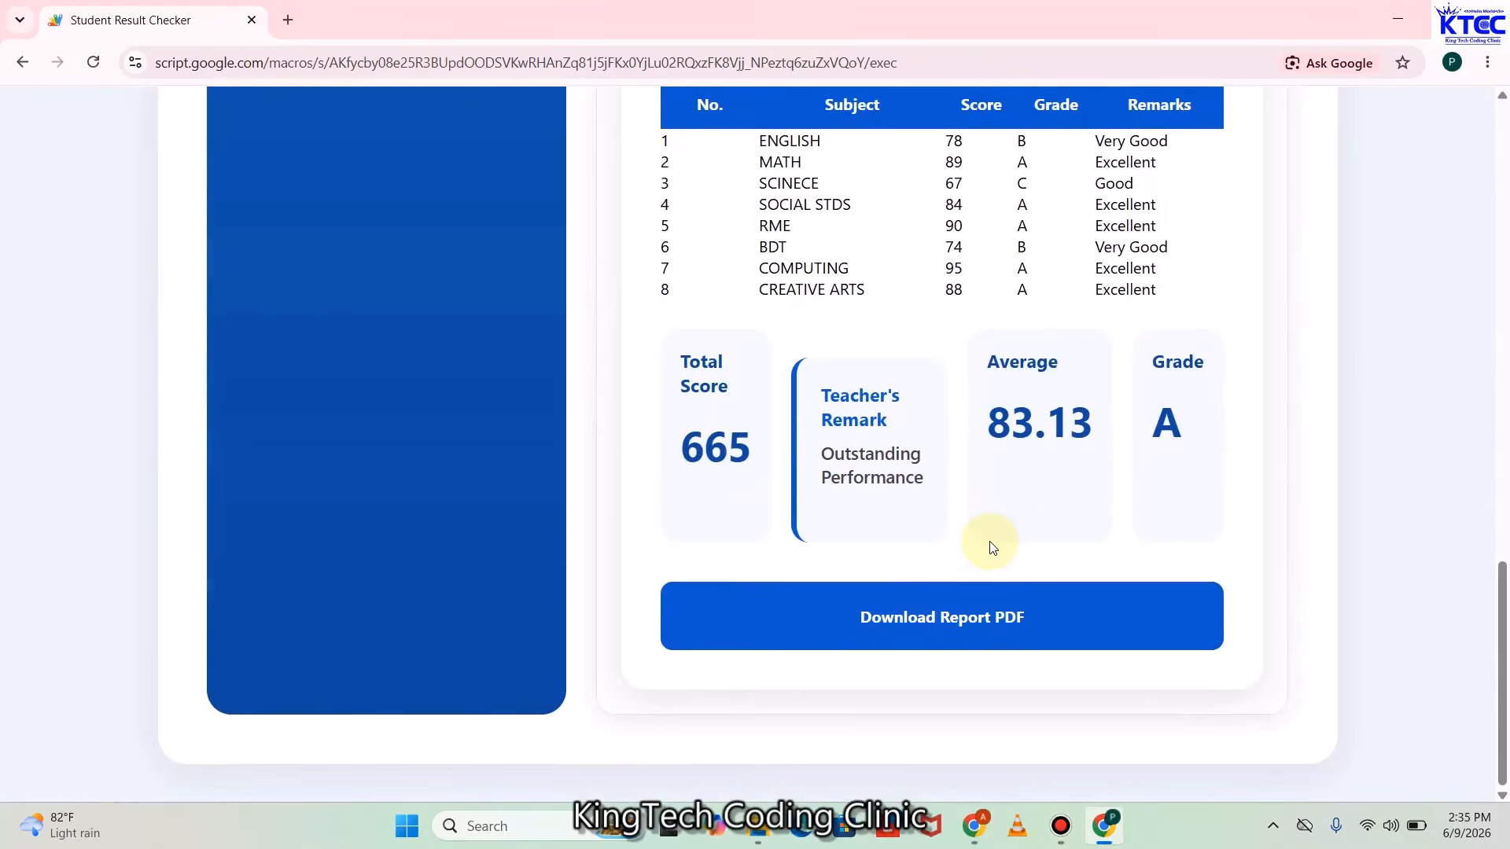
scroll(993, 547, "up", 12)
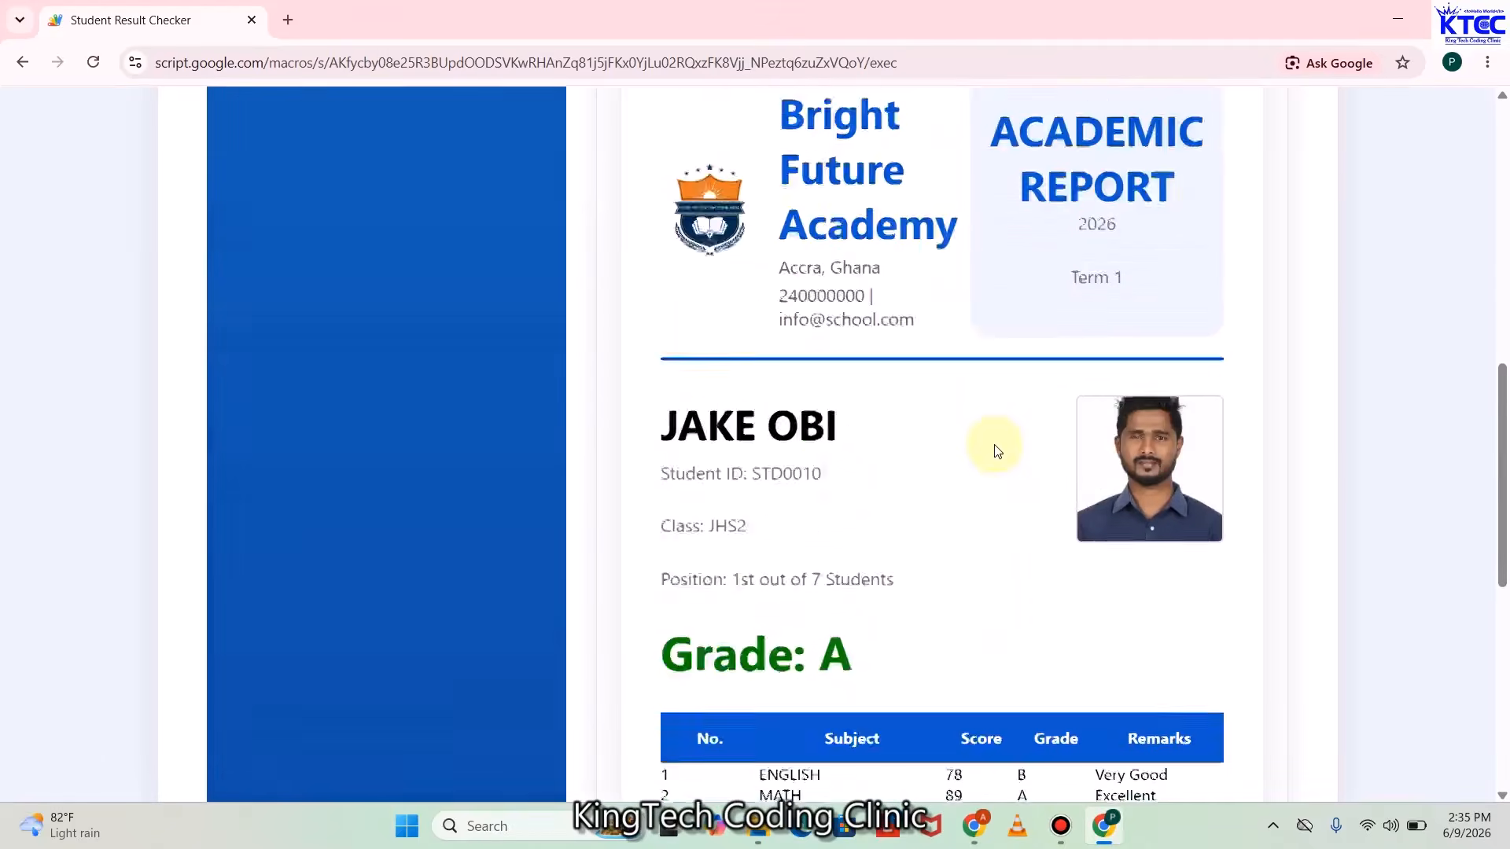
scroll(995, 450, "up", 4)
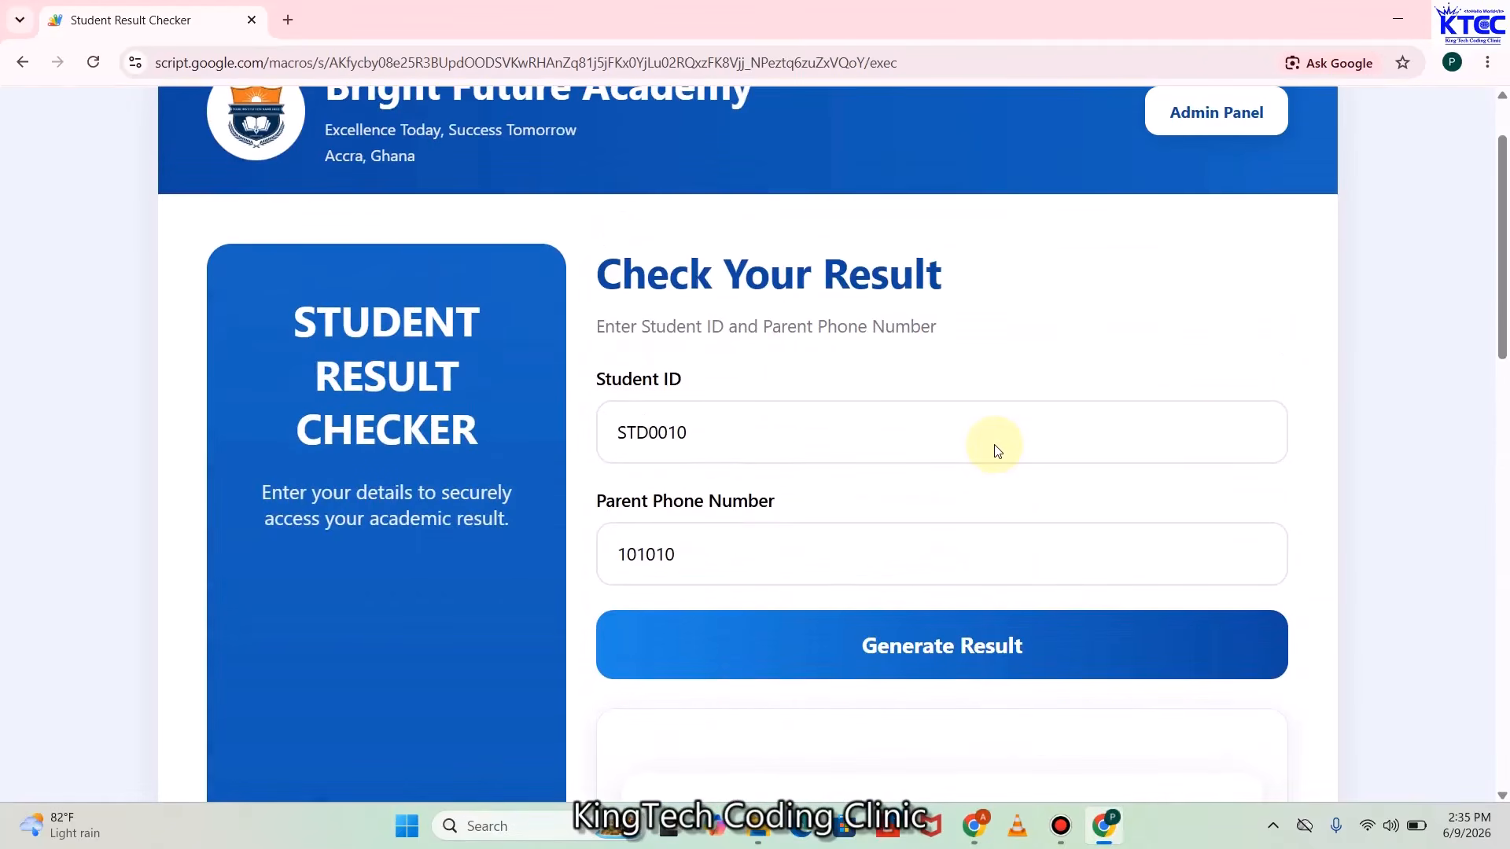
scroll(995, 450, "up", 1)
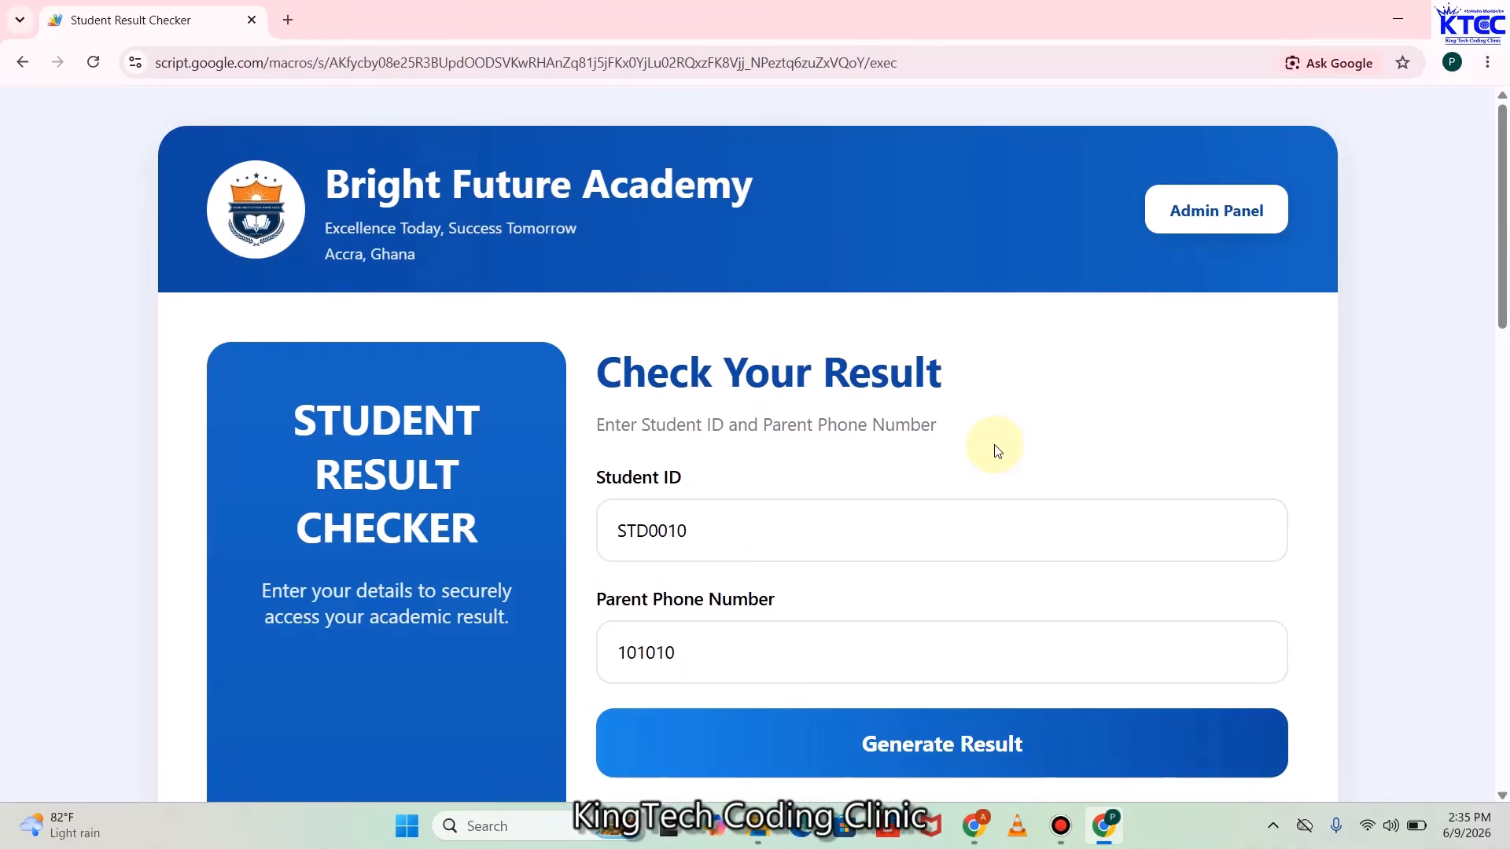
scroll(995, 450, "down", 15)
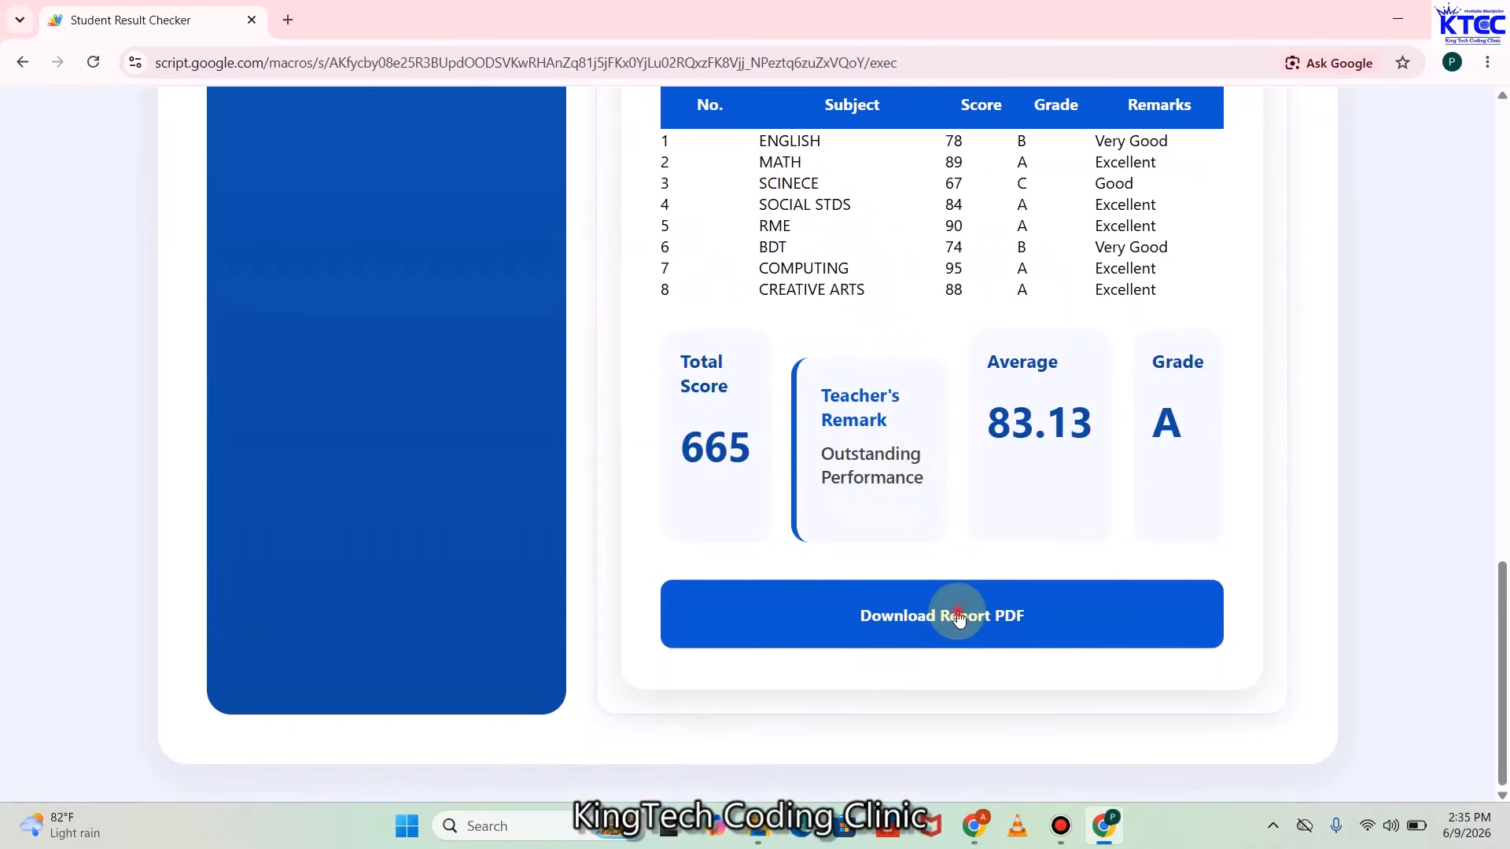
Download Academic_Report_STD0010 as a PDF, open it from Downloads, then close the Downloads window
left_click(958, 619)
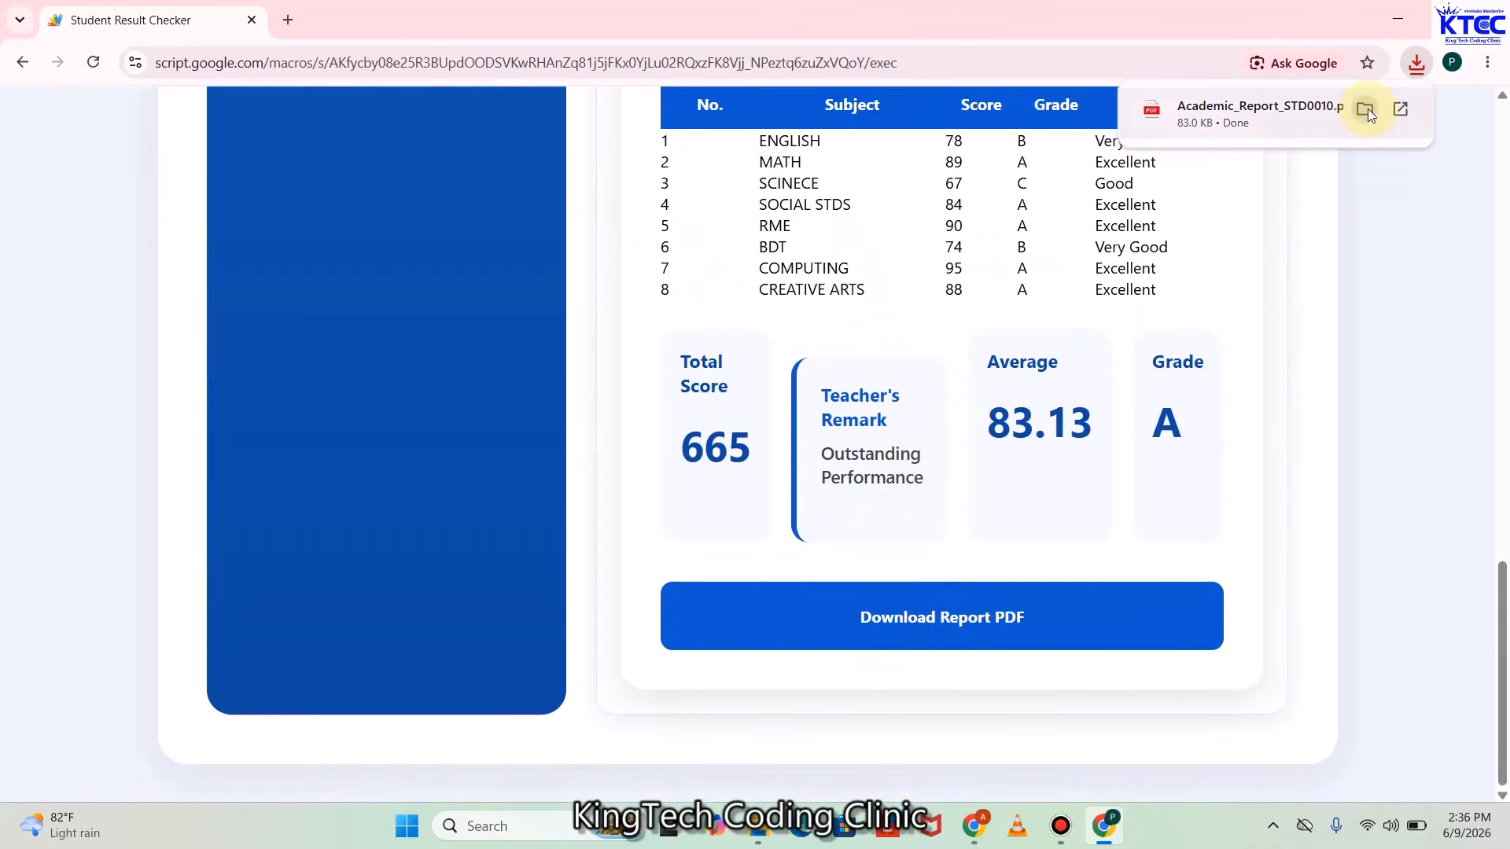
left_click(1364, 108)
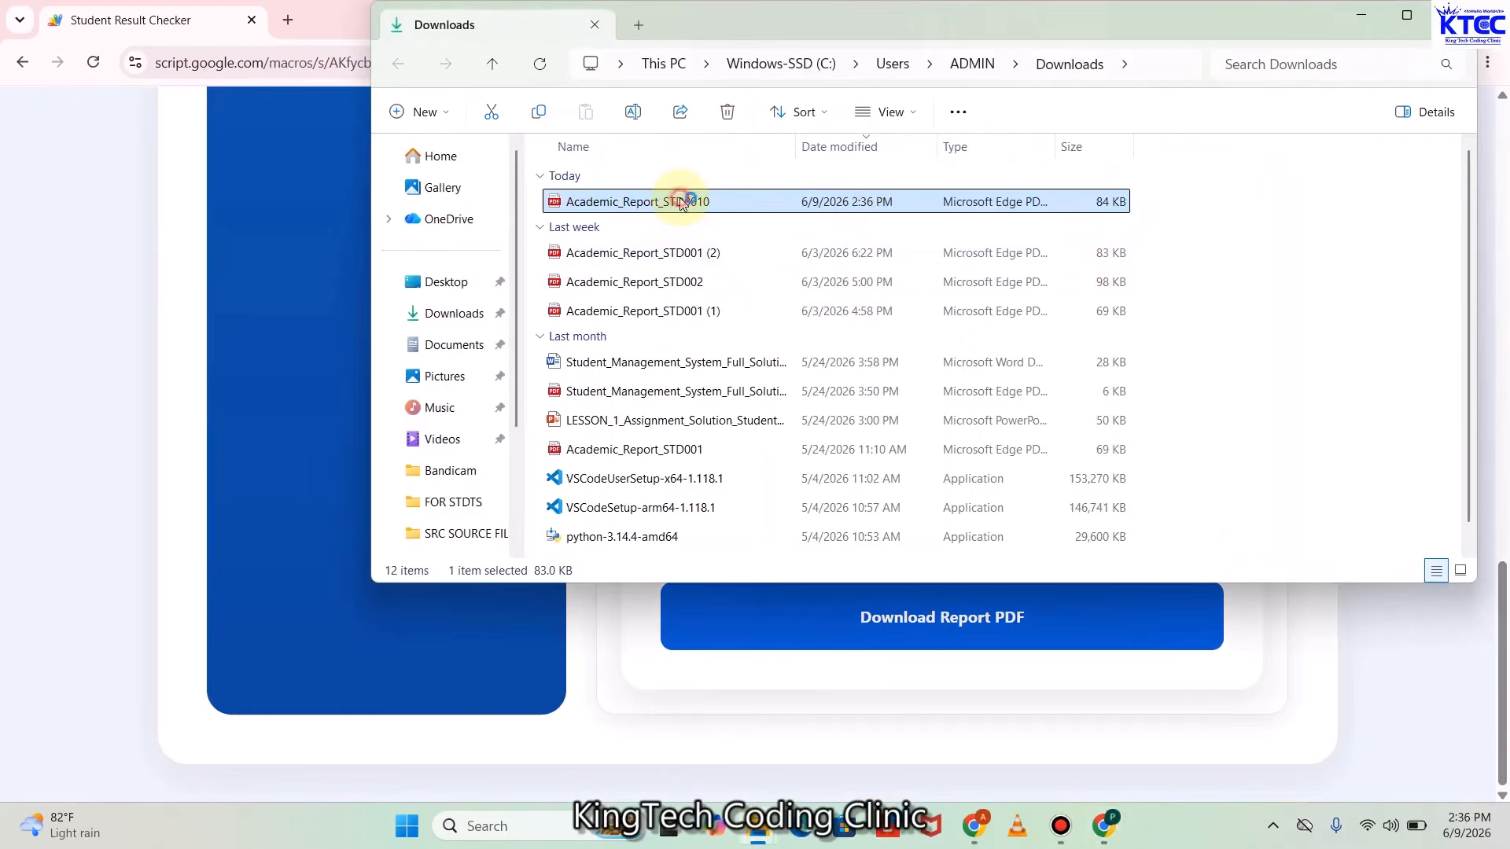
double_click(681, 203)
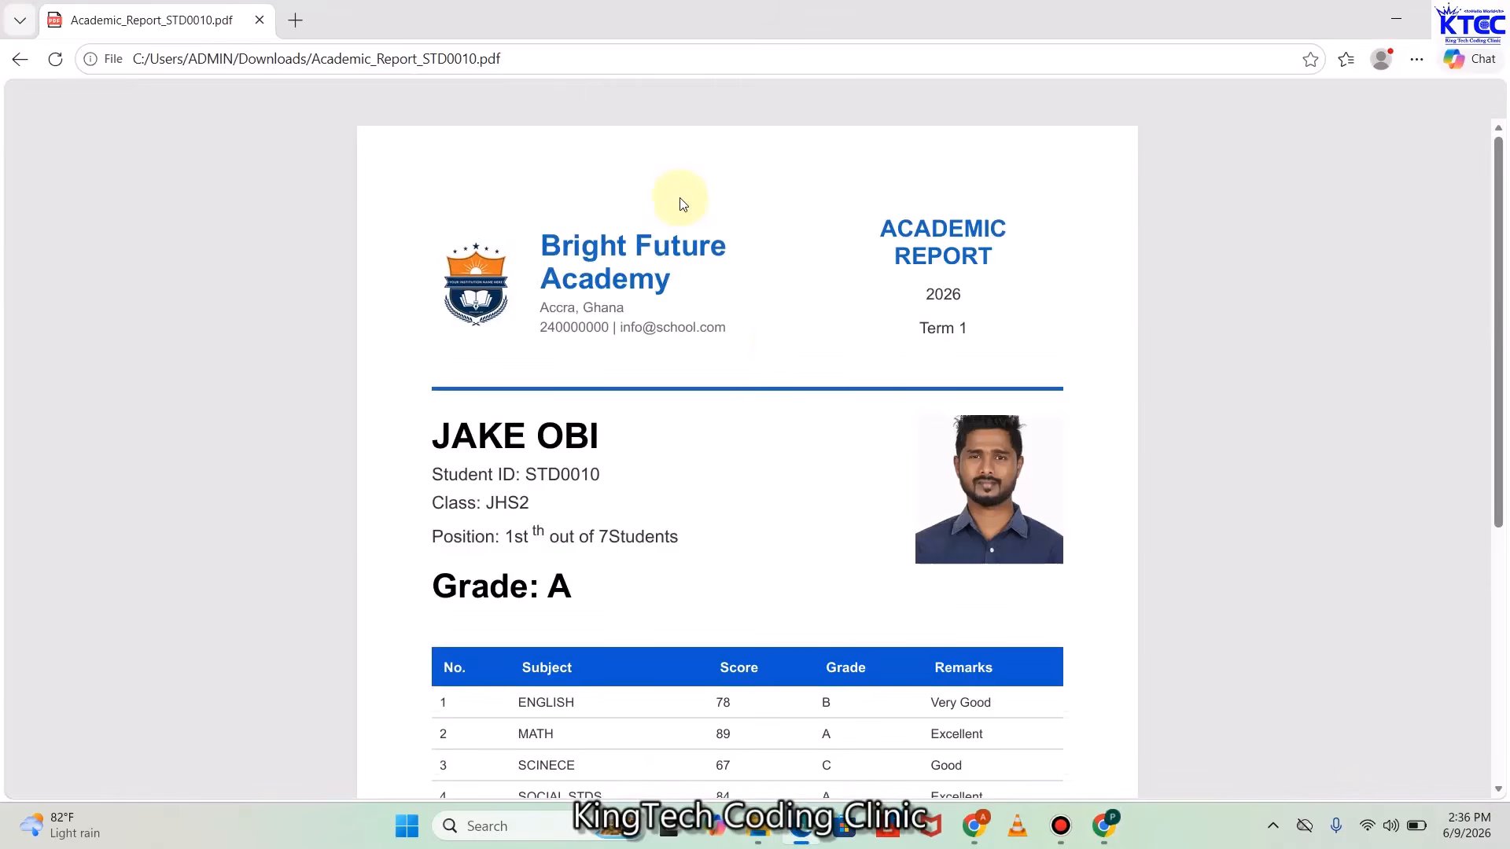
scroll(779, 349, "down", 5)
scroll(872, 429, "up", 3)
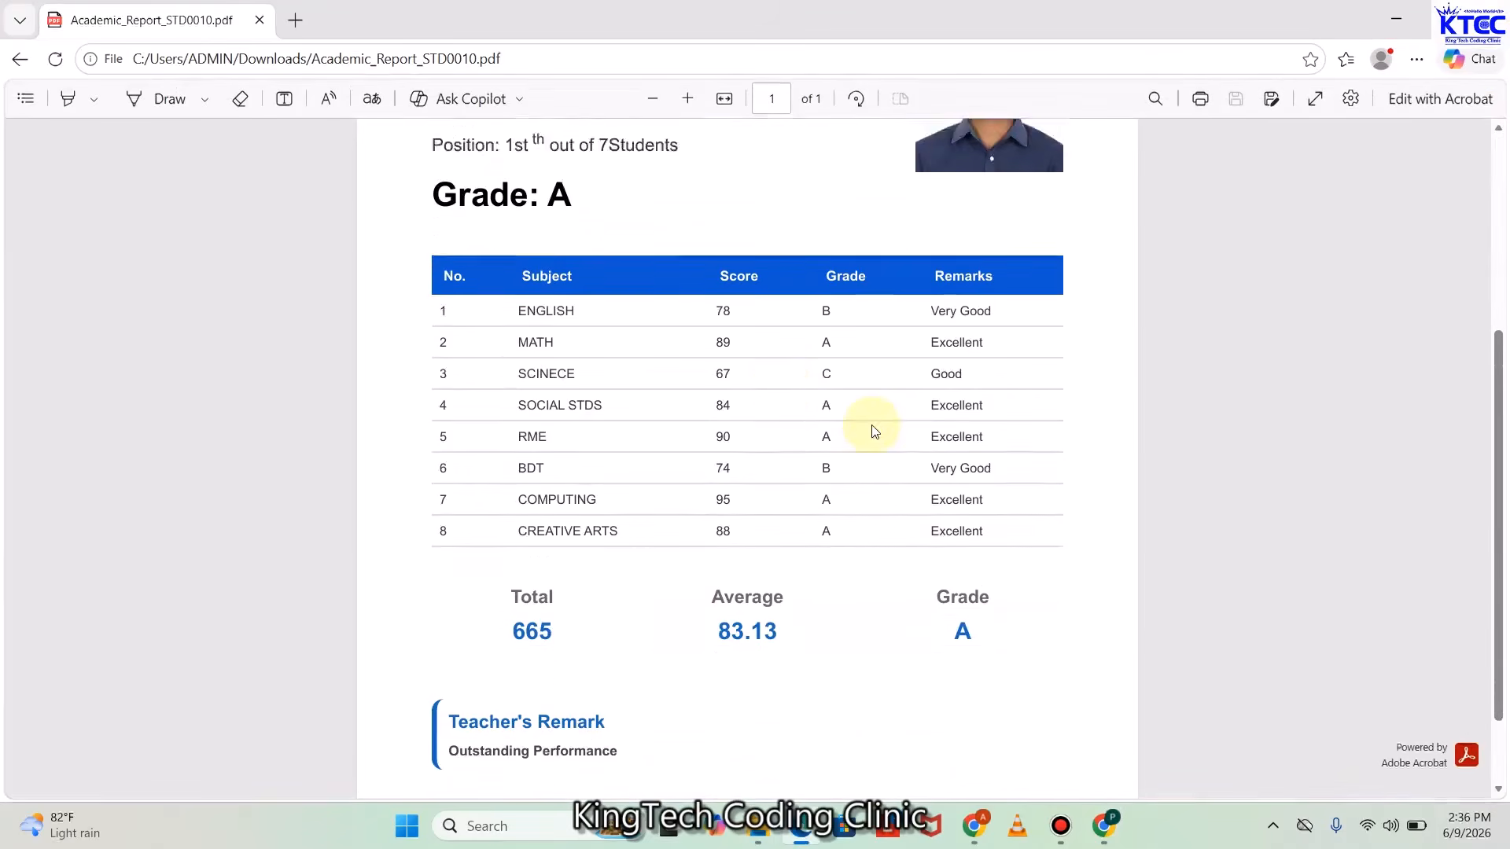
scroll(871, 429, "up", 2)
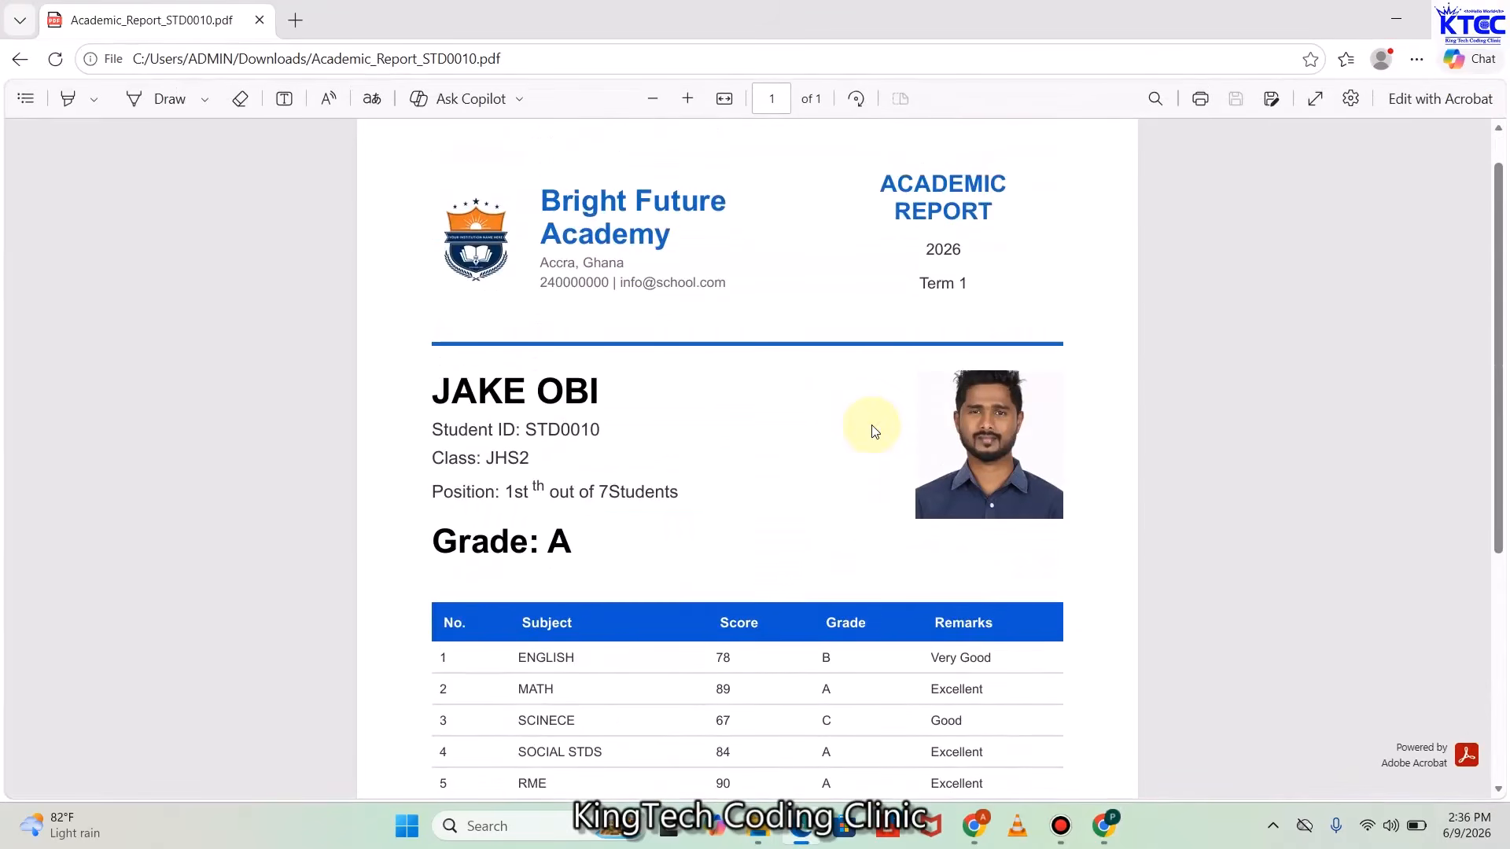
scroll(874, 431, "down", 1)
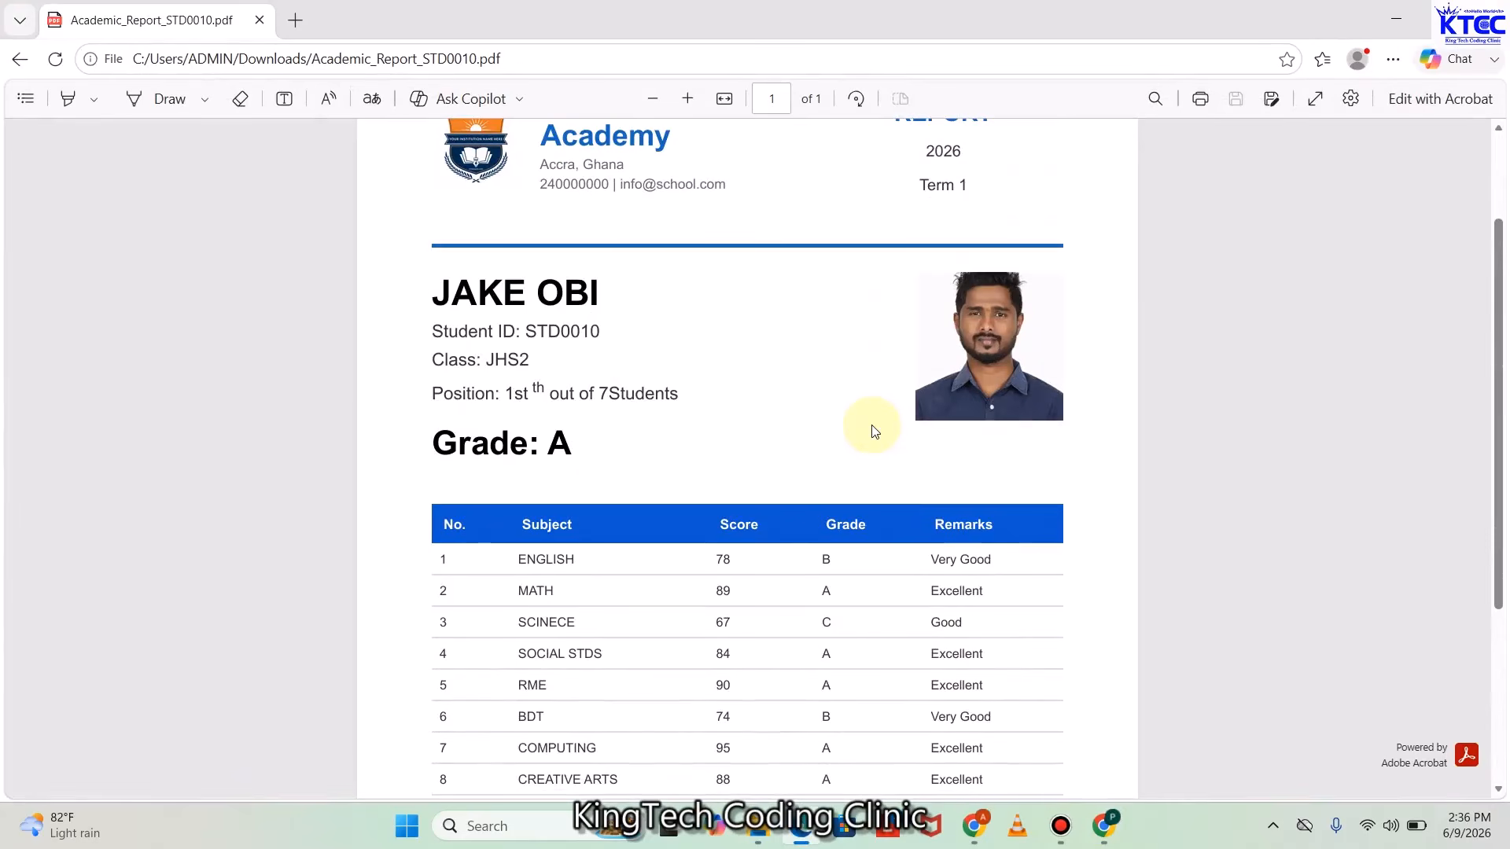
scroll(871, 429, "down", 1)
scroll(872, 429, "up", 3)
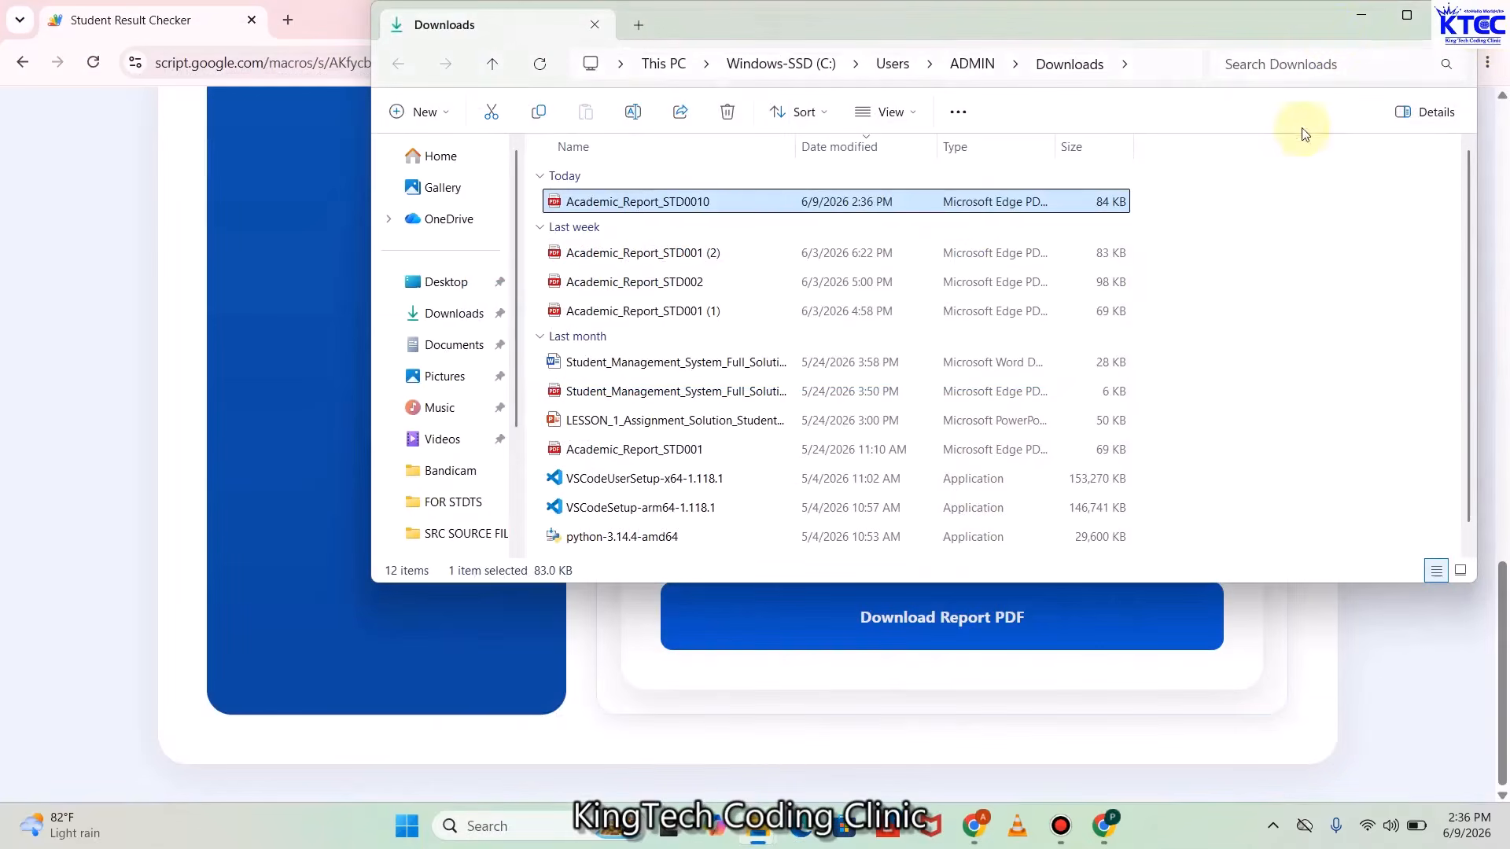
left_click(1362, 15)
Scroll the report page back up to the Check Your Result lookup form
scroll(1020, 398, "up", 10)
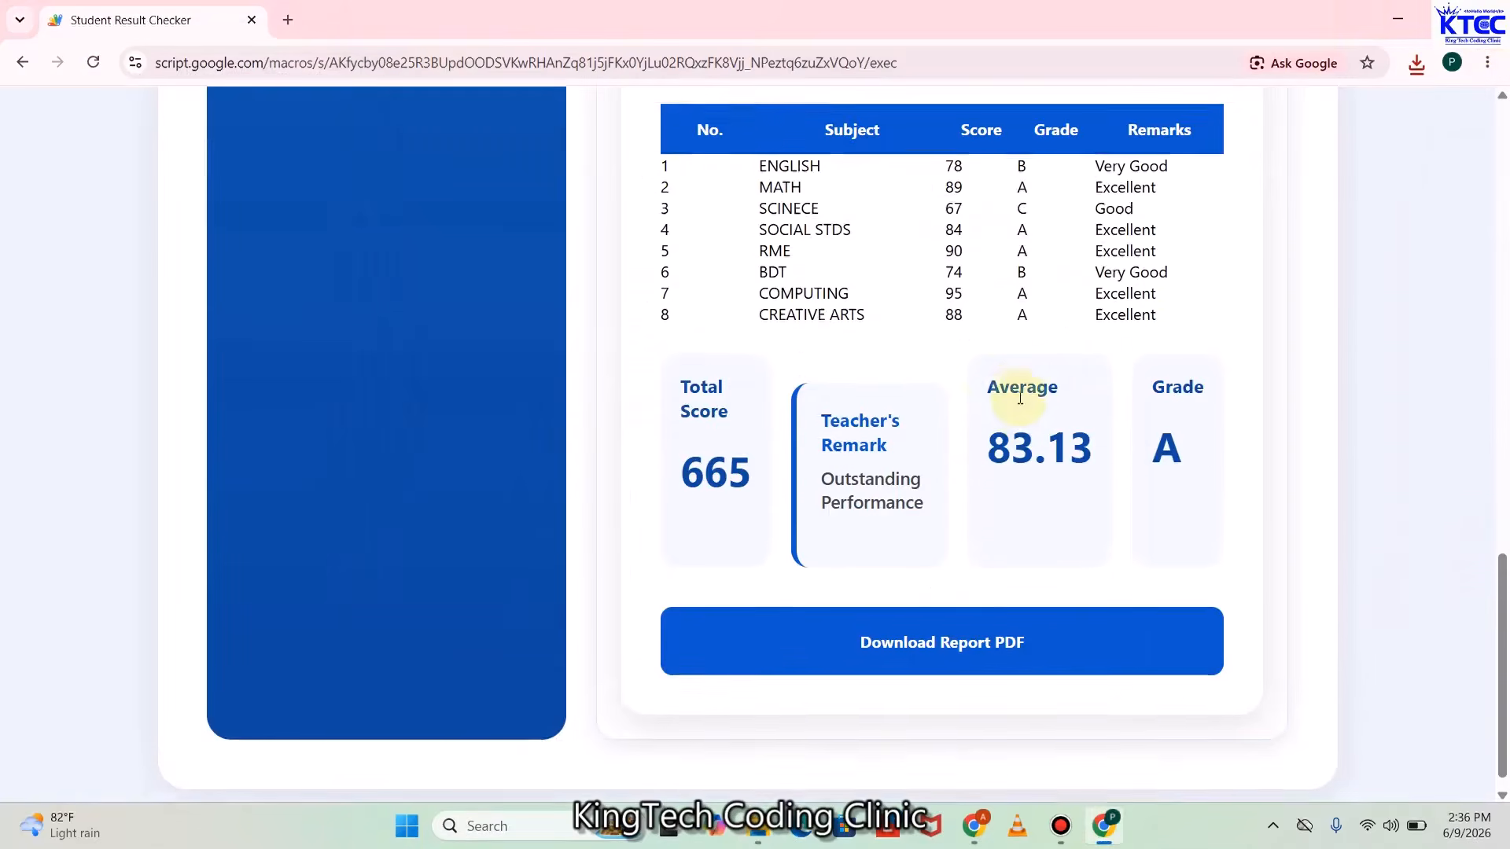
scroll(1020, 398, "up", 8)
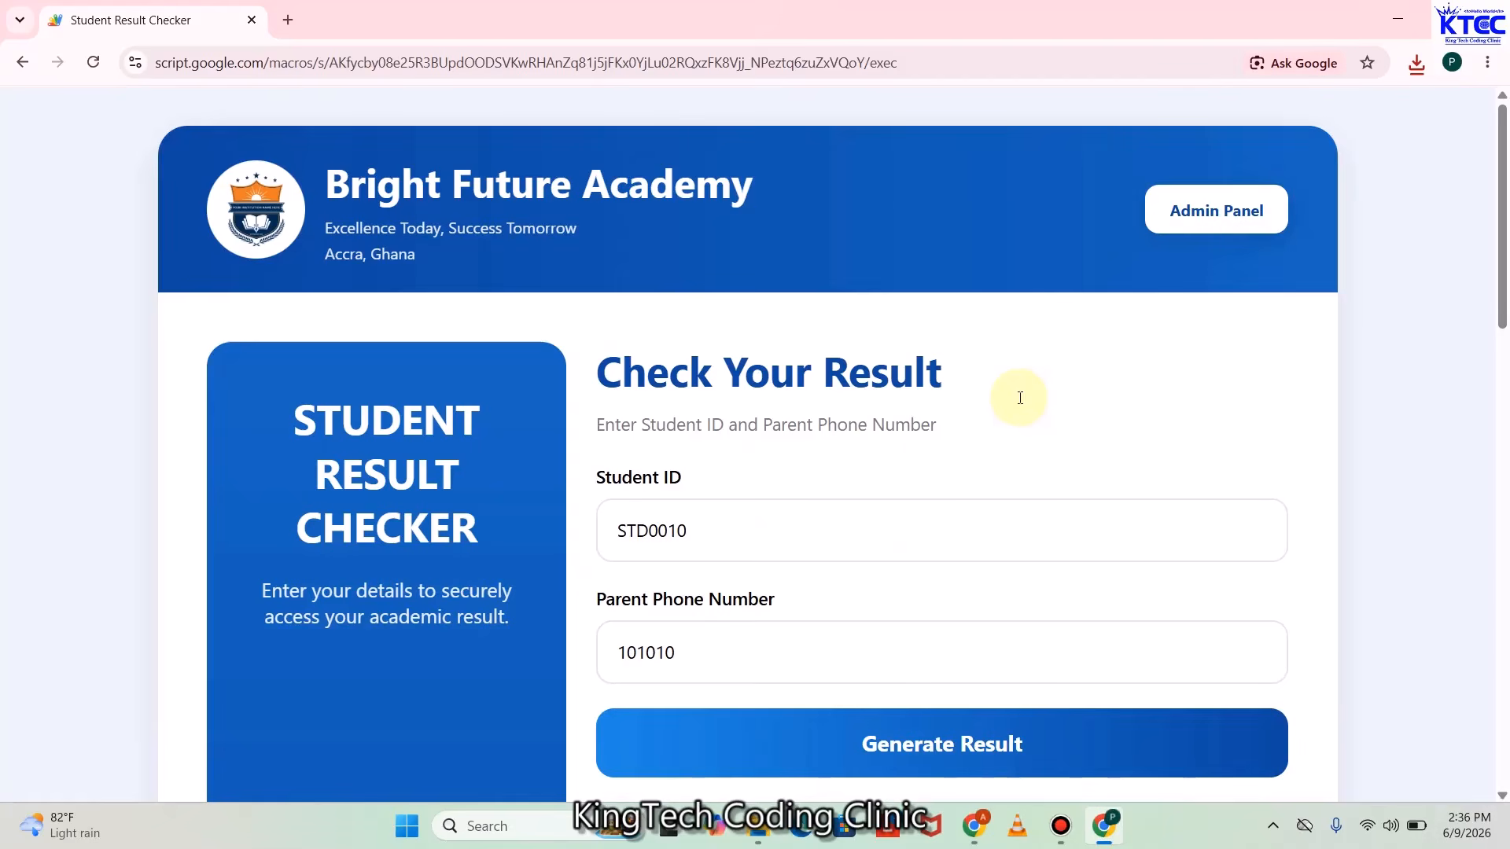
scroll(920, 474, "down", 2)
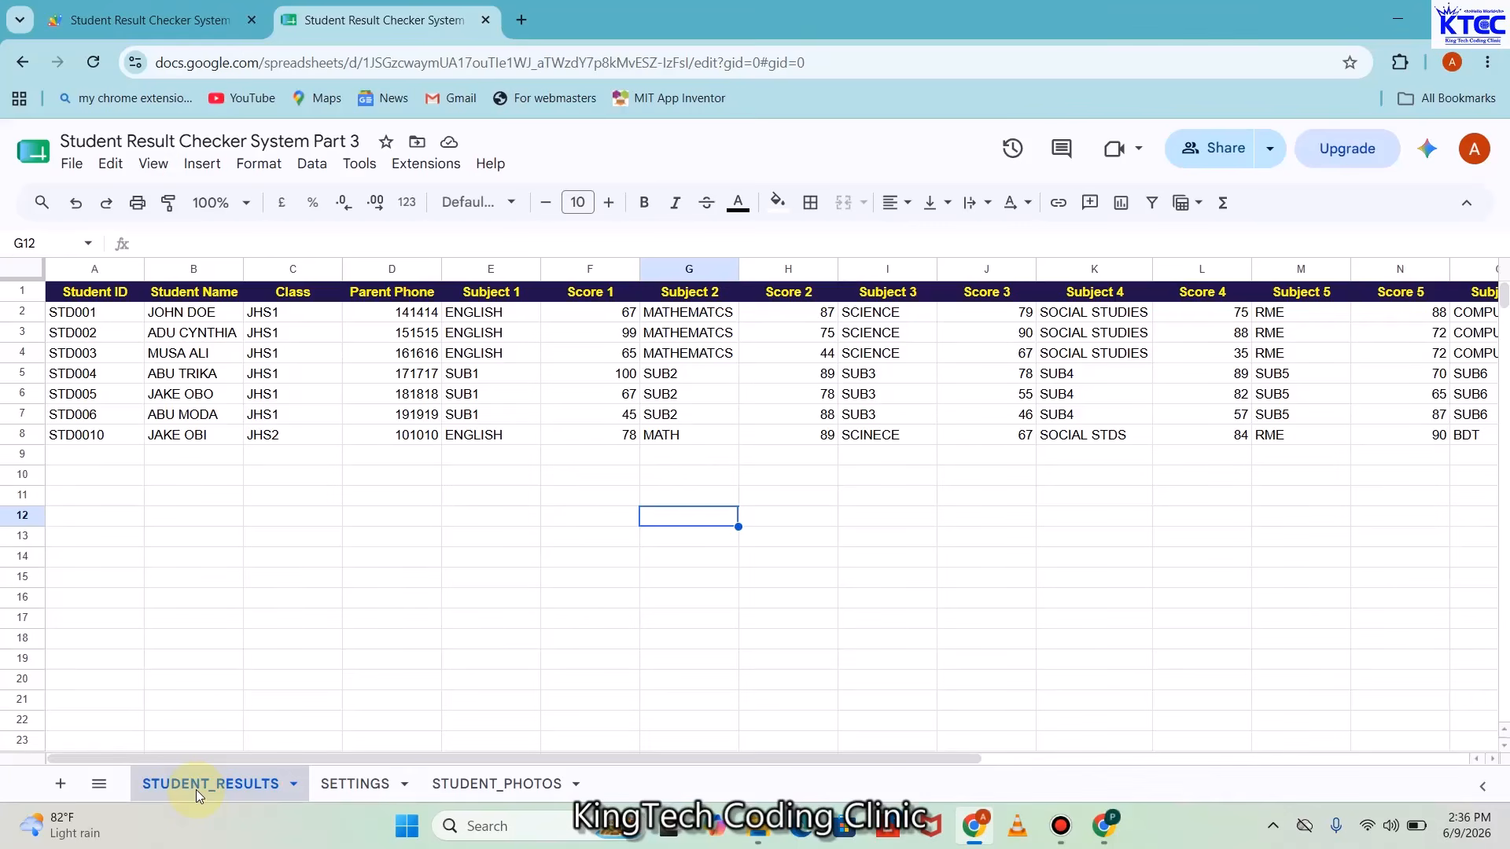
Switch to the SETTINGS sheet showing the school details and Student Photo Folder ID
left_click(340, 785)
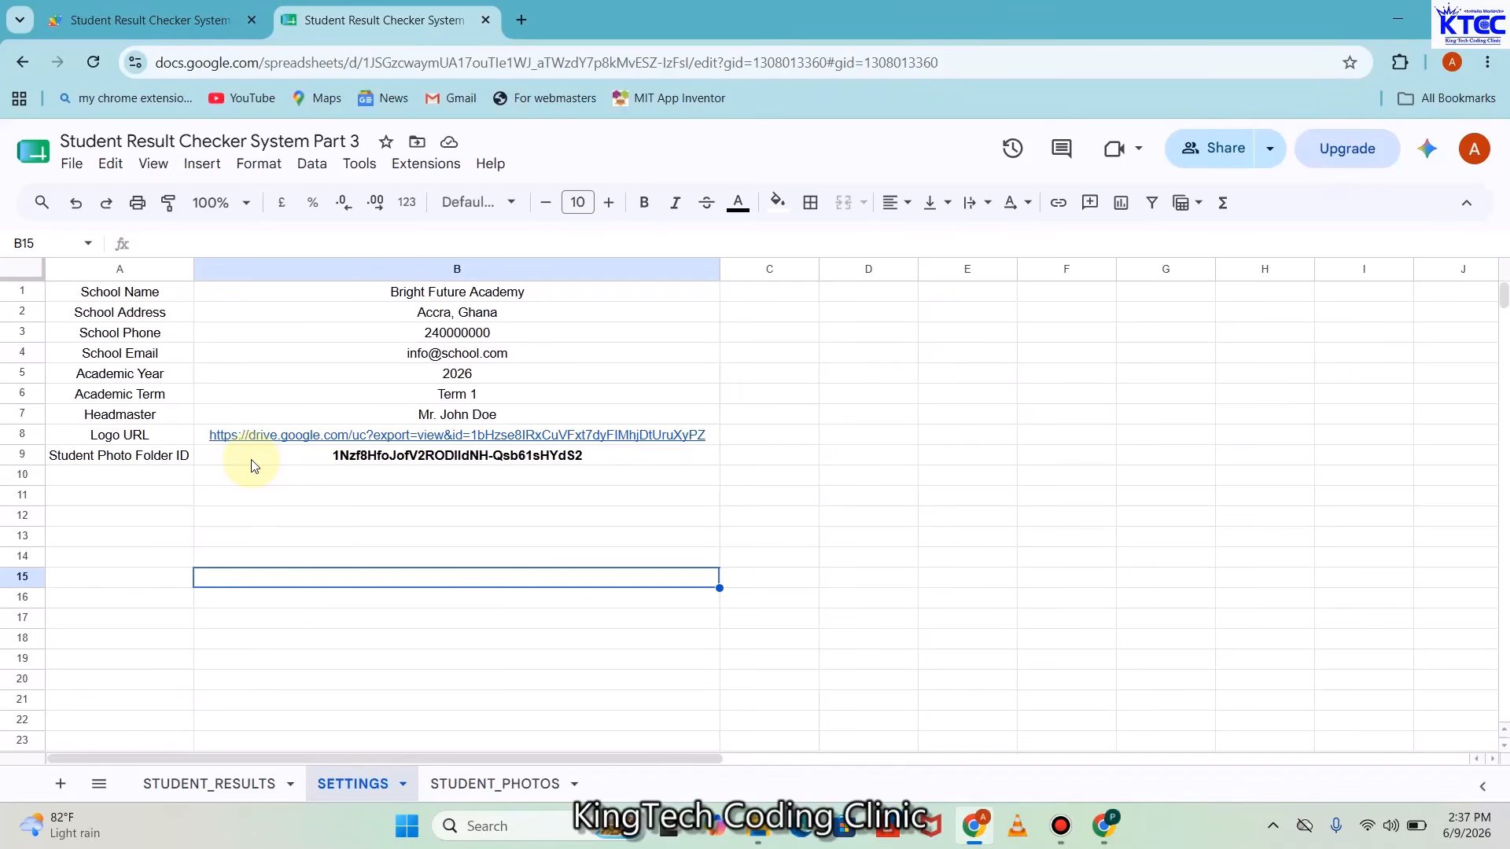
Open a new Chrome tab and go to Google Drive at drive.google.com
left_click(522, 20)
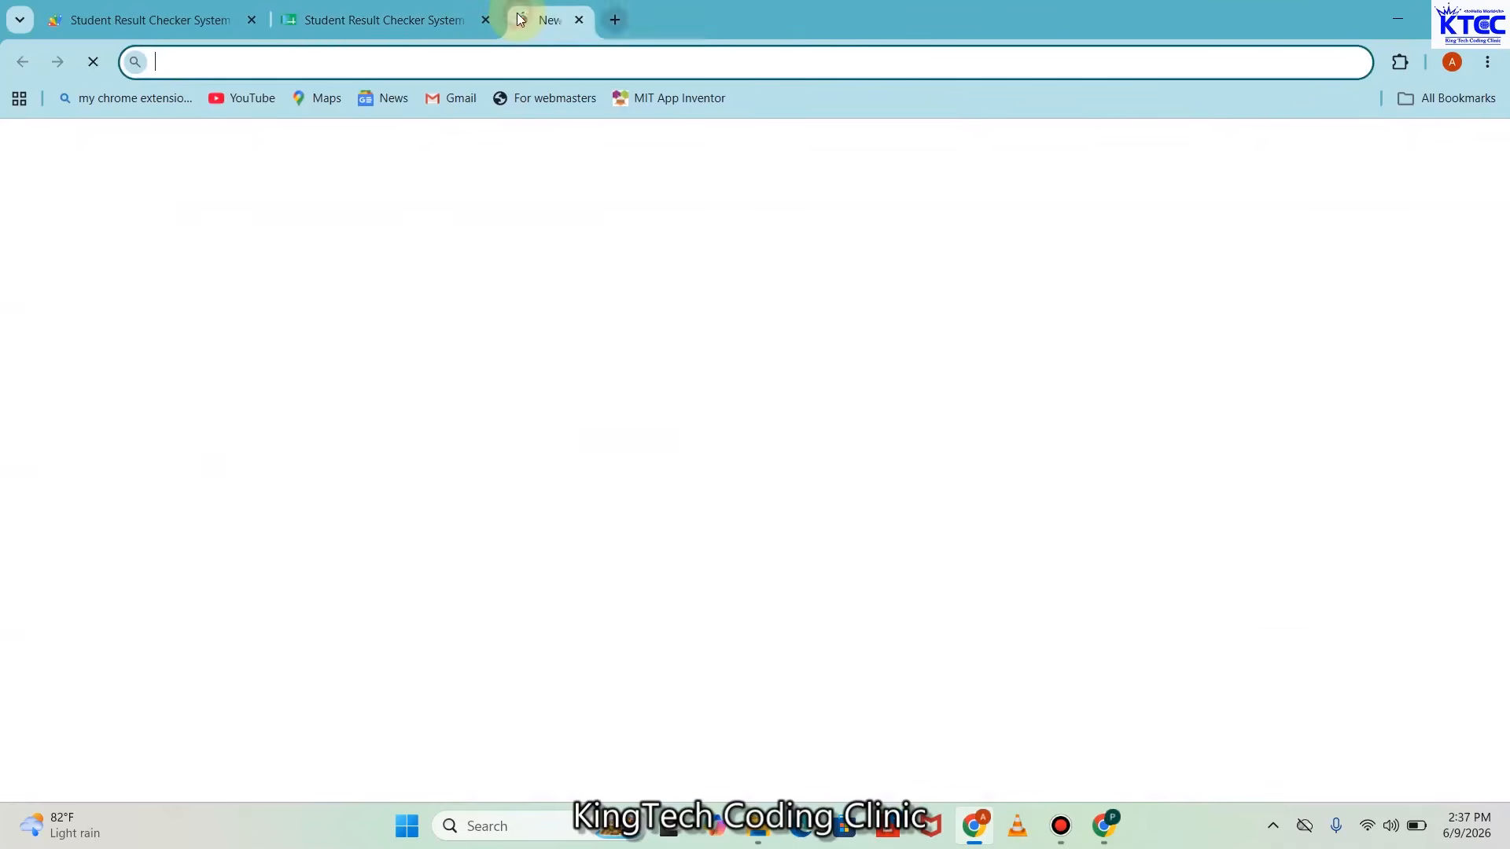
left_click(581, 17)
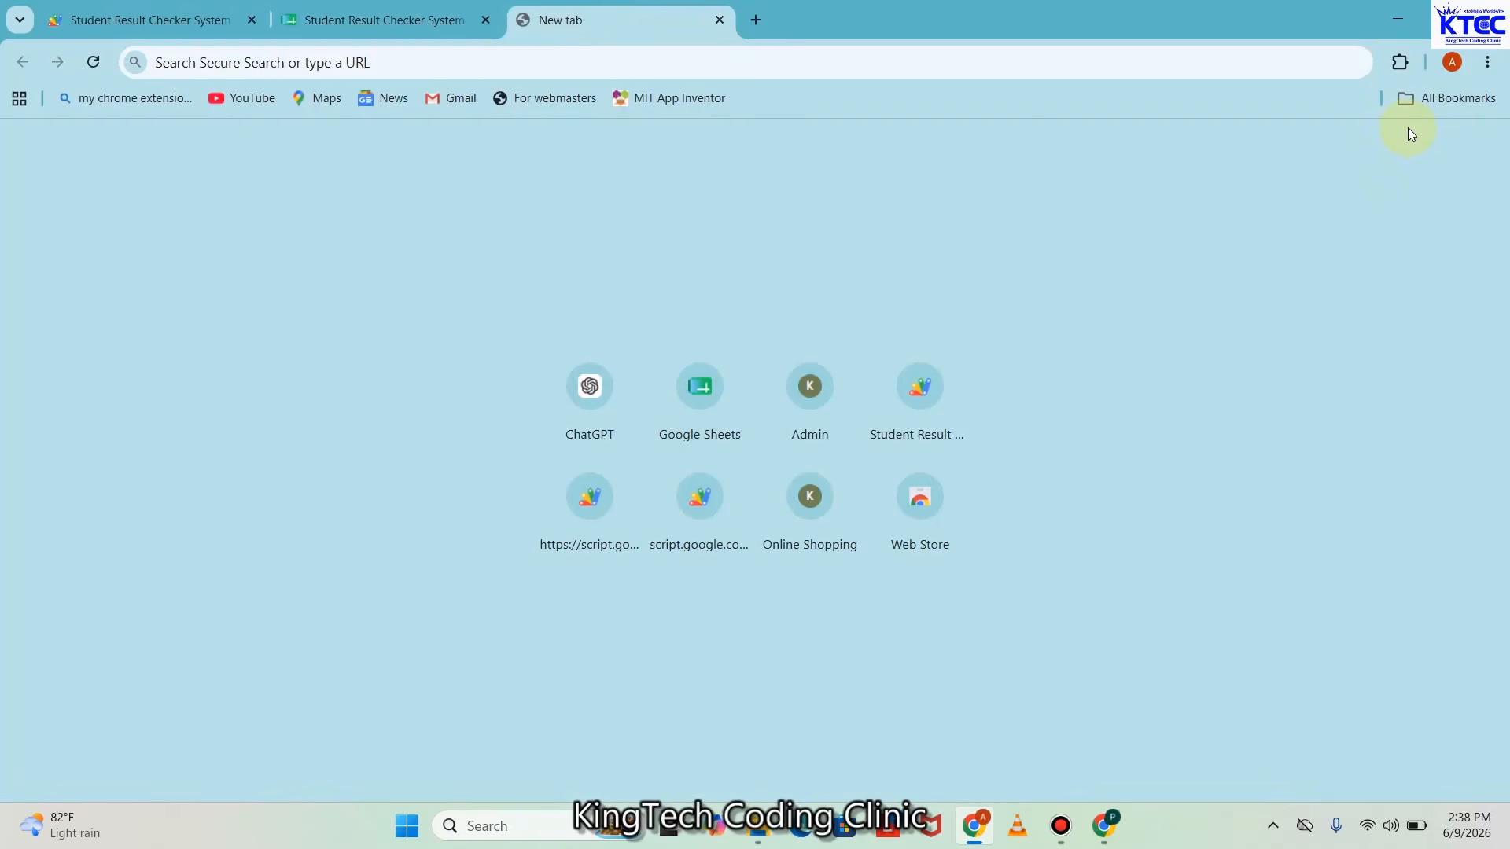
left_click(323, 63)
type("DRI")
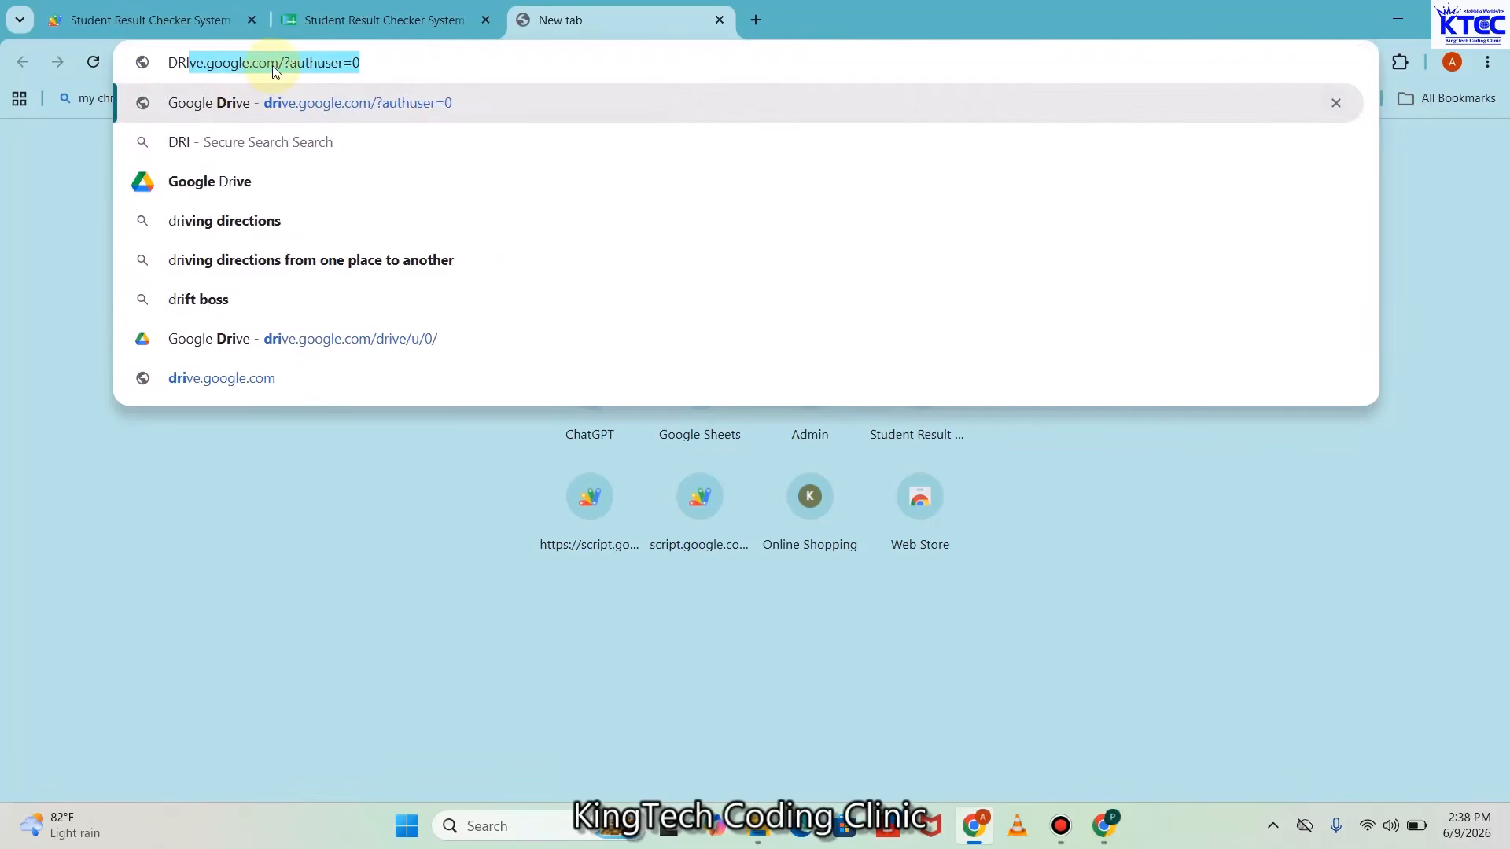
key("Return")
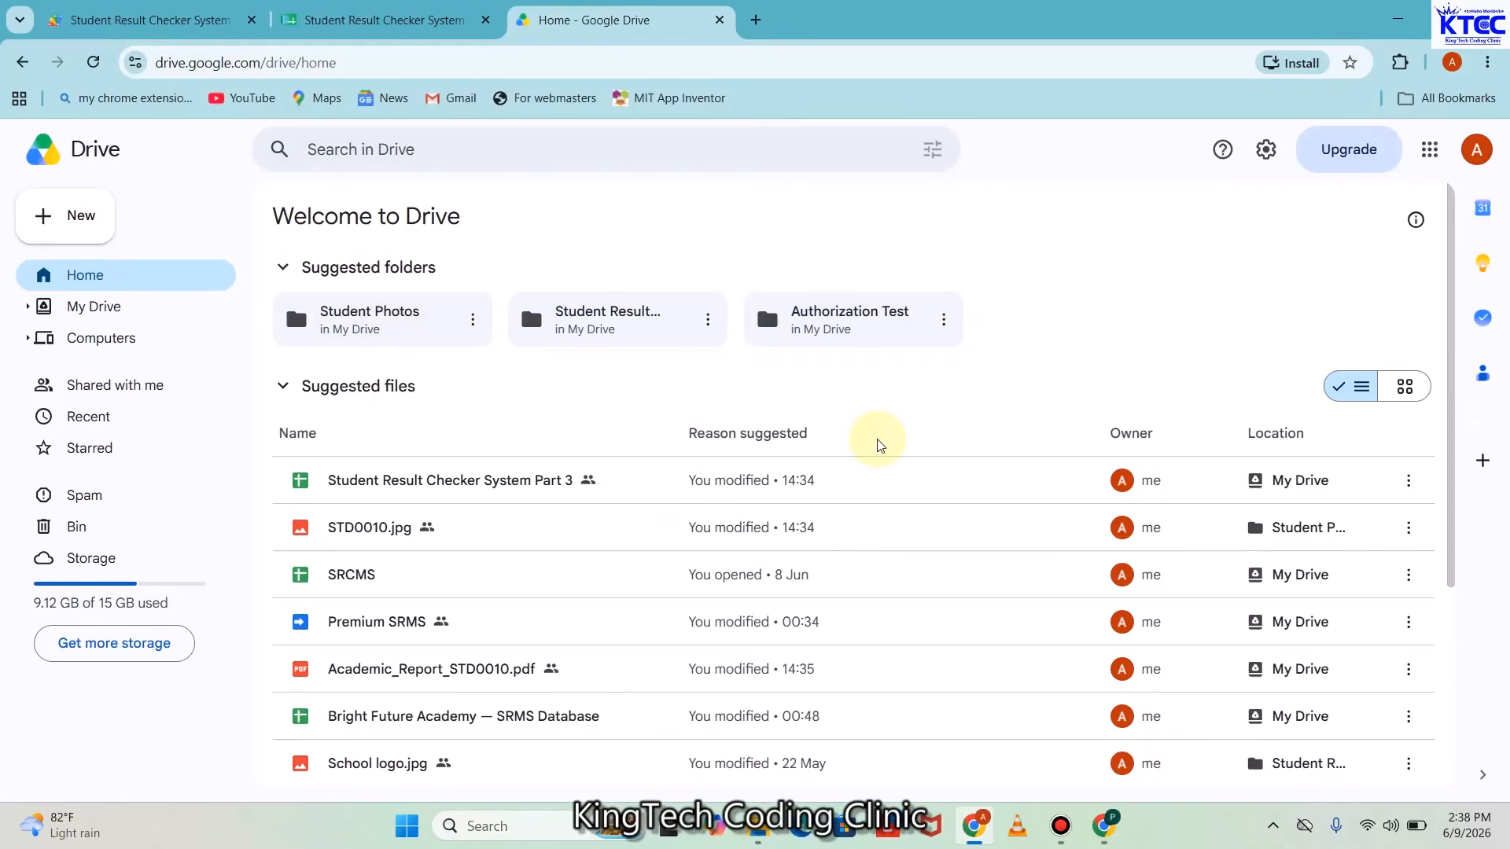
left_click(80, 228)
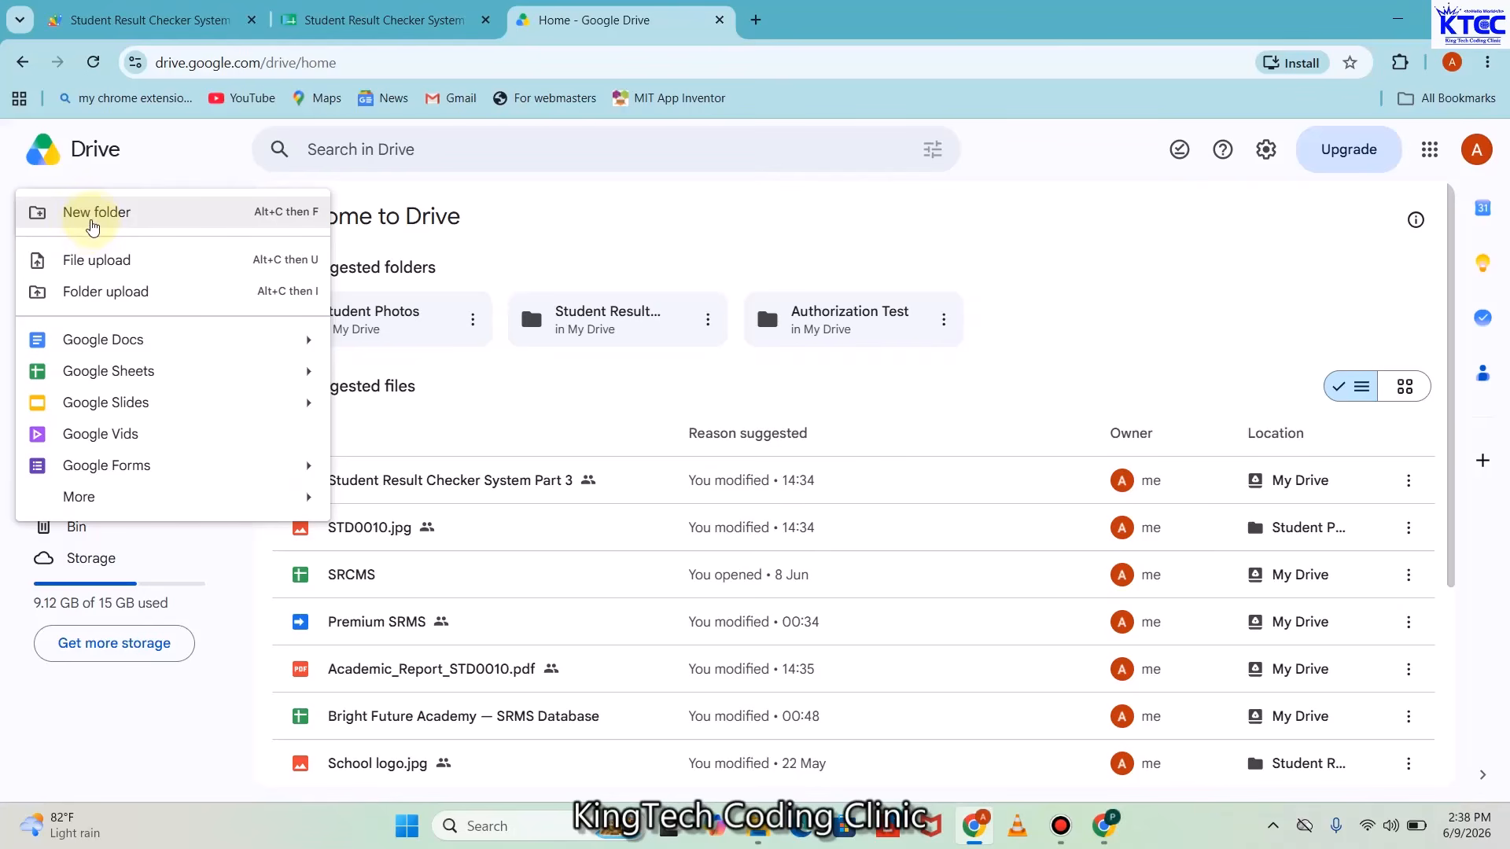
left_click(90, 214)
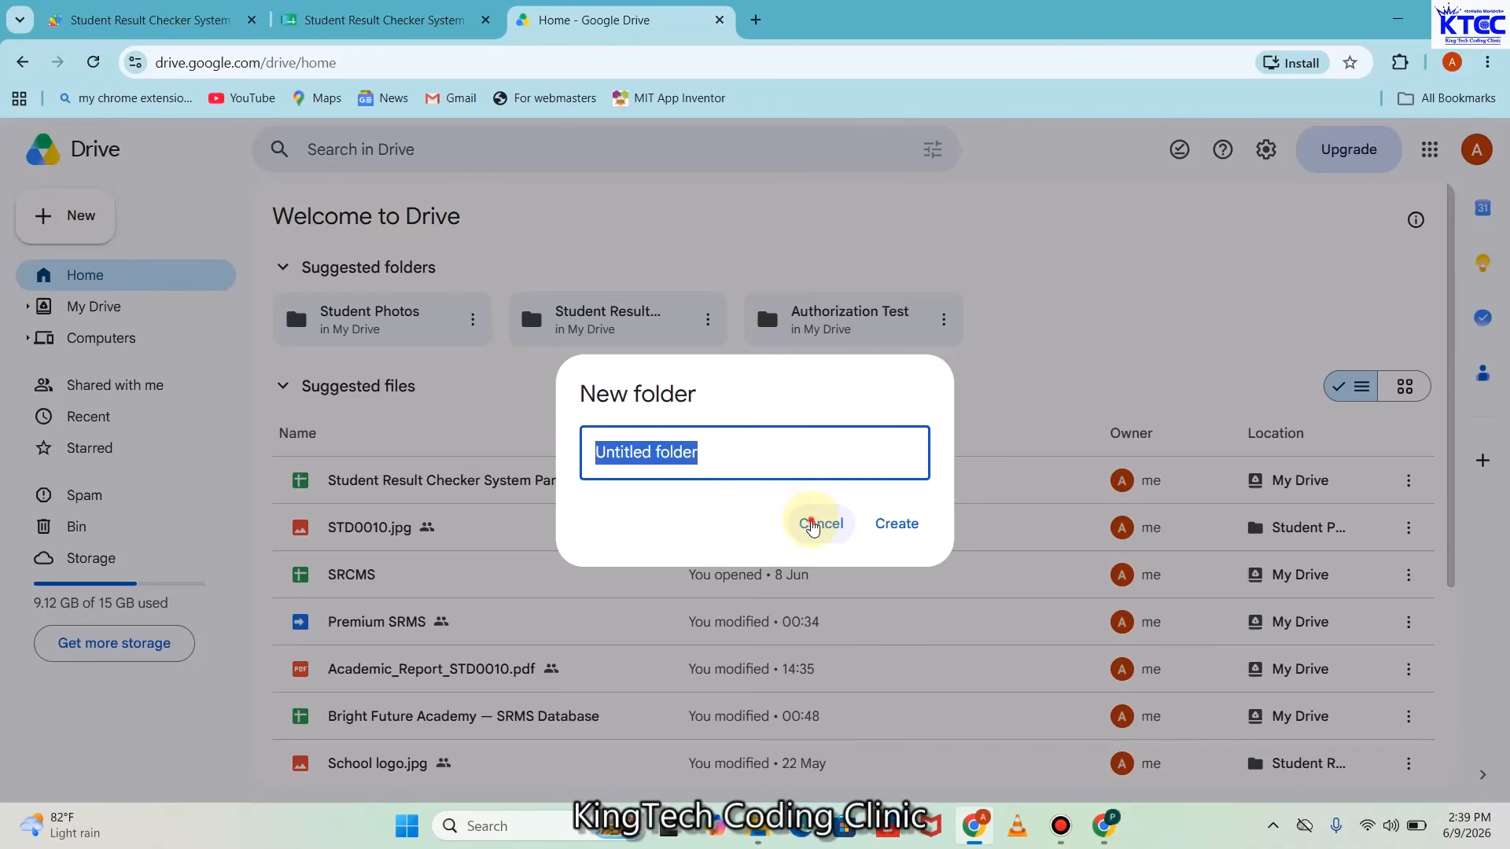
left_click(813, 526)
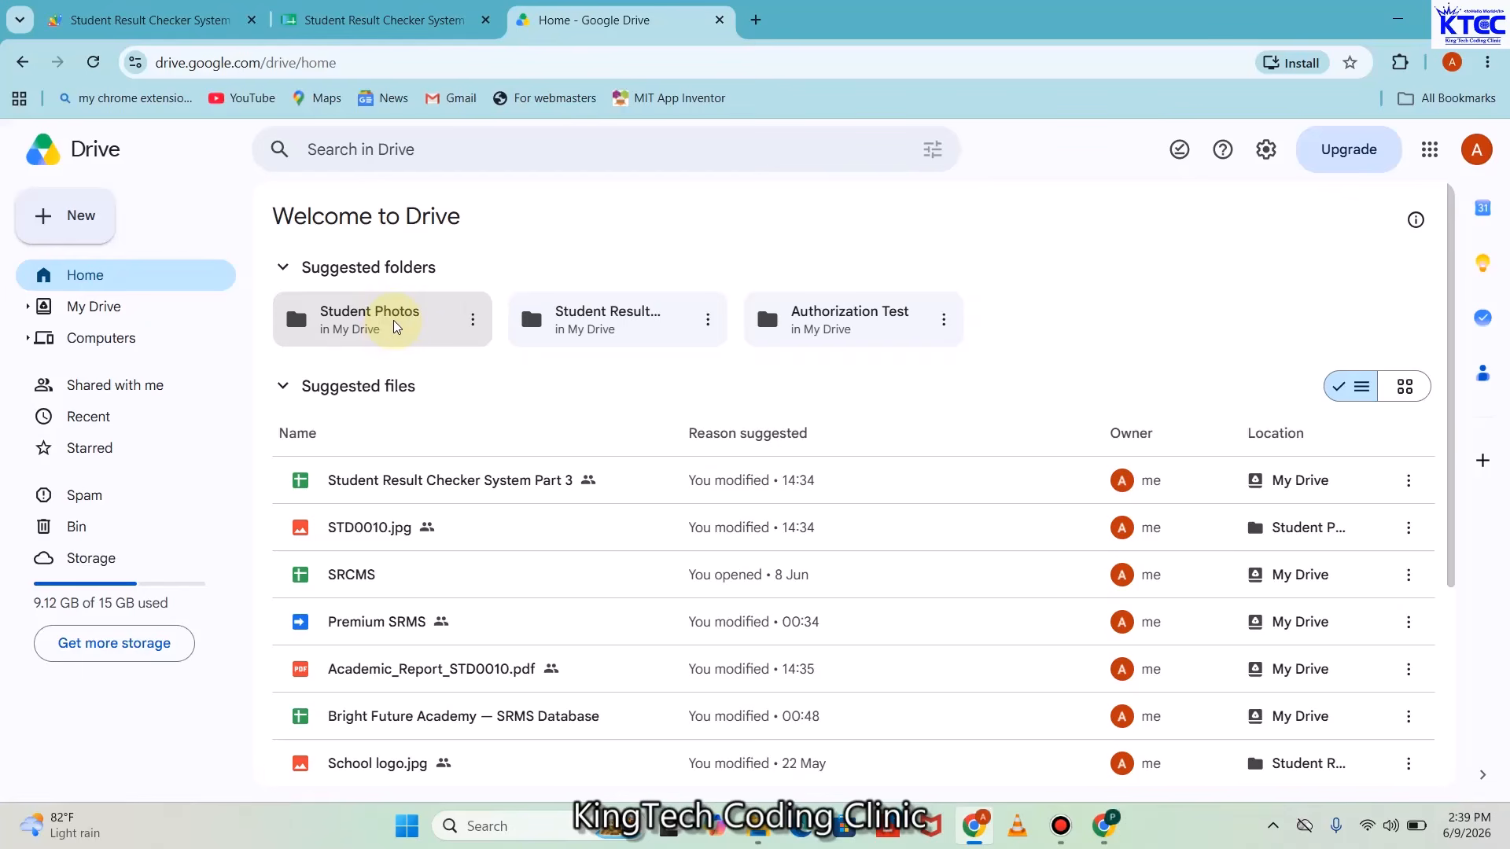
Open the Student Photos folder and copy its folder ID from the Drive URL
double_click(396, 326)
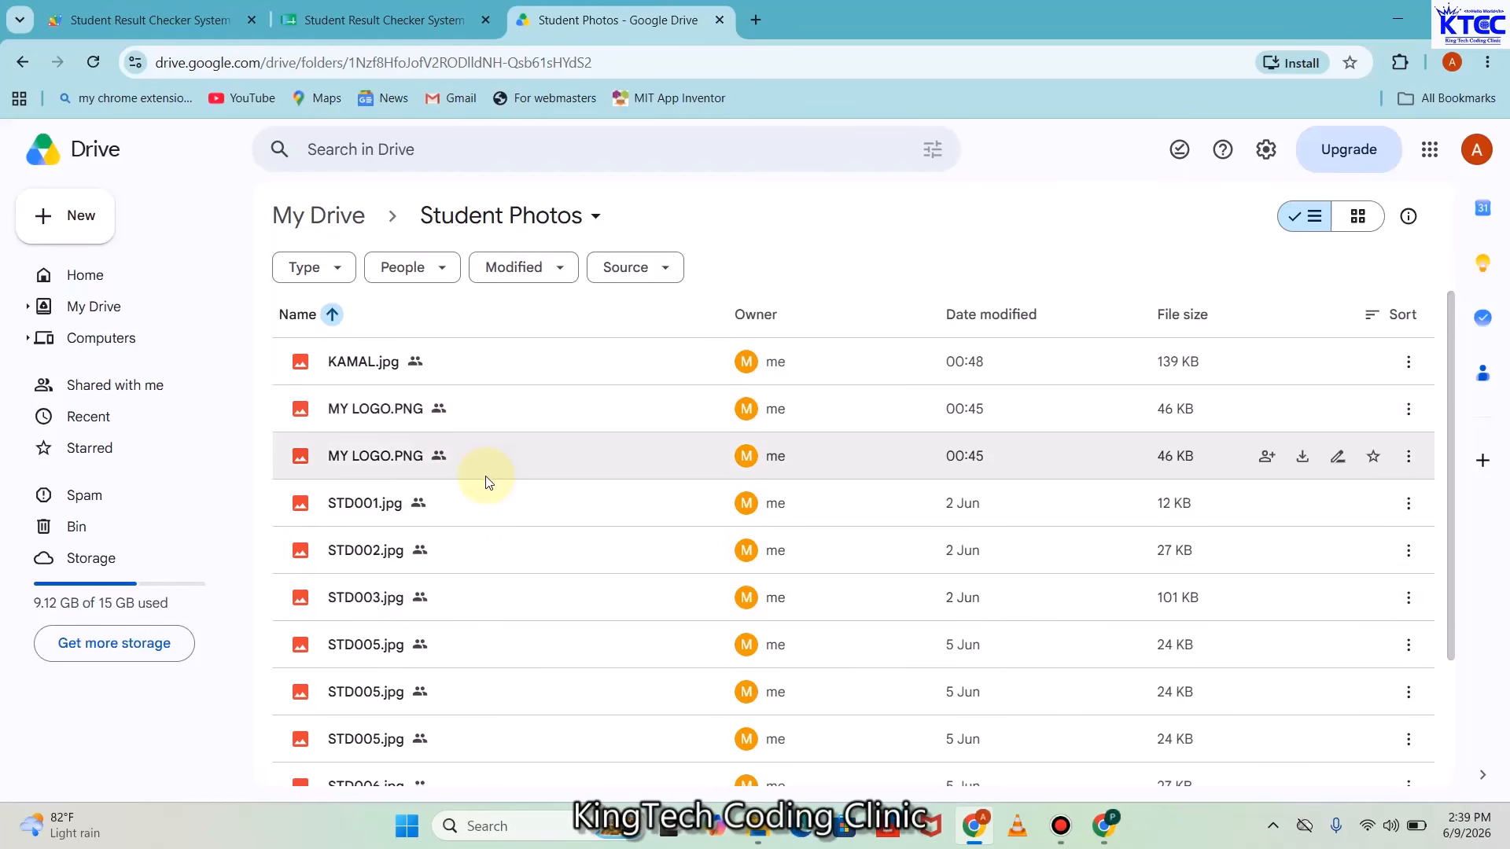
left_click(656, 60)
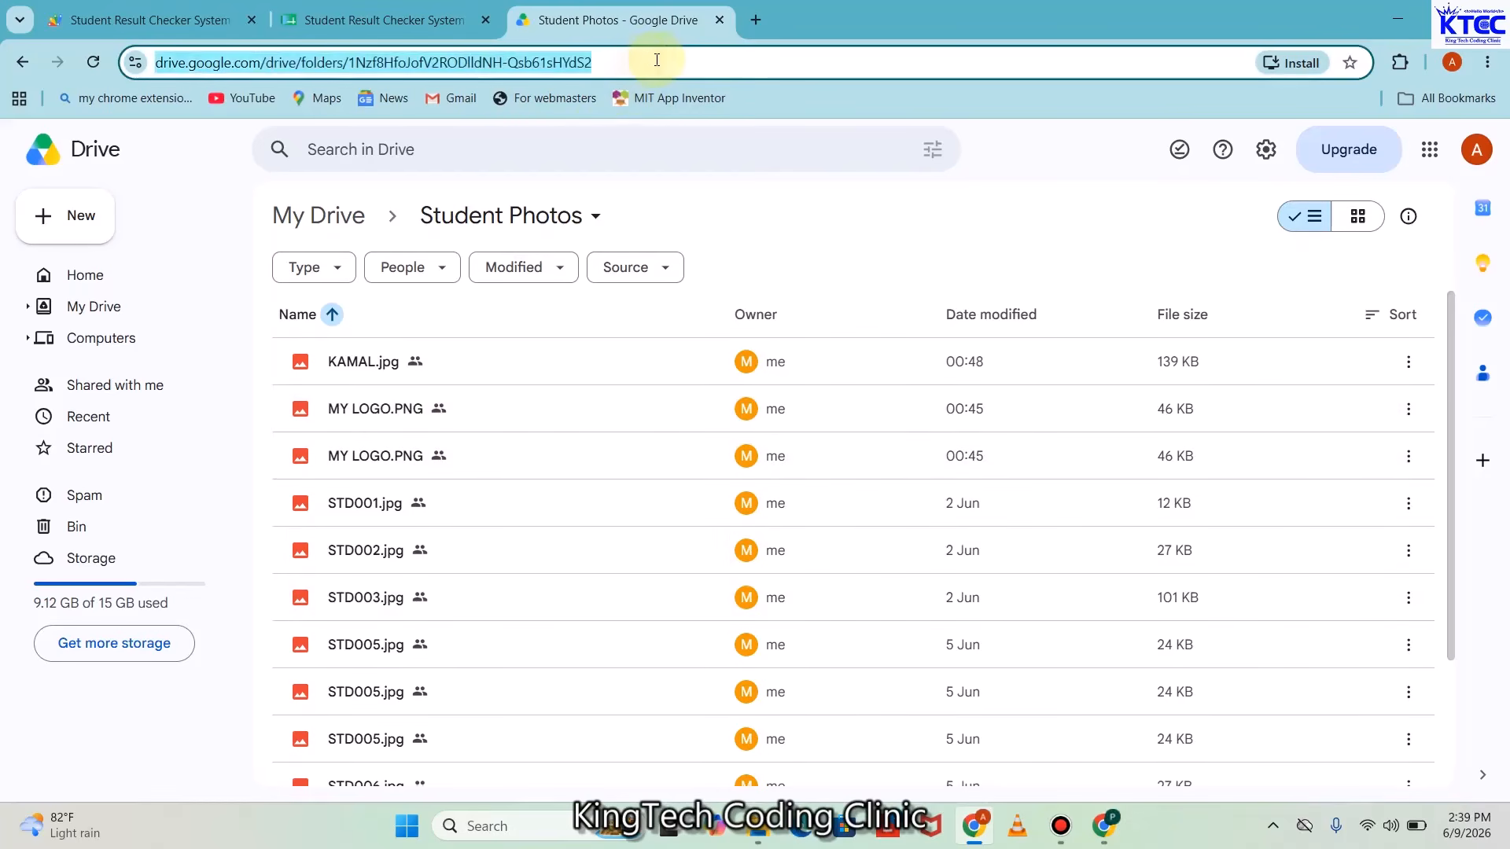
left_click(657, 60)
left_click_drag(743, 59, 394, 60)
key("ctrl+c")
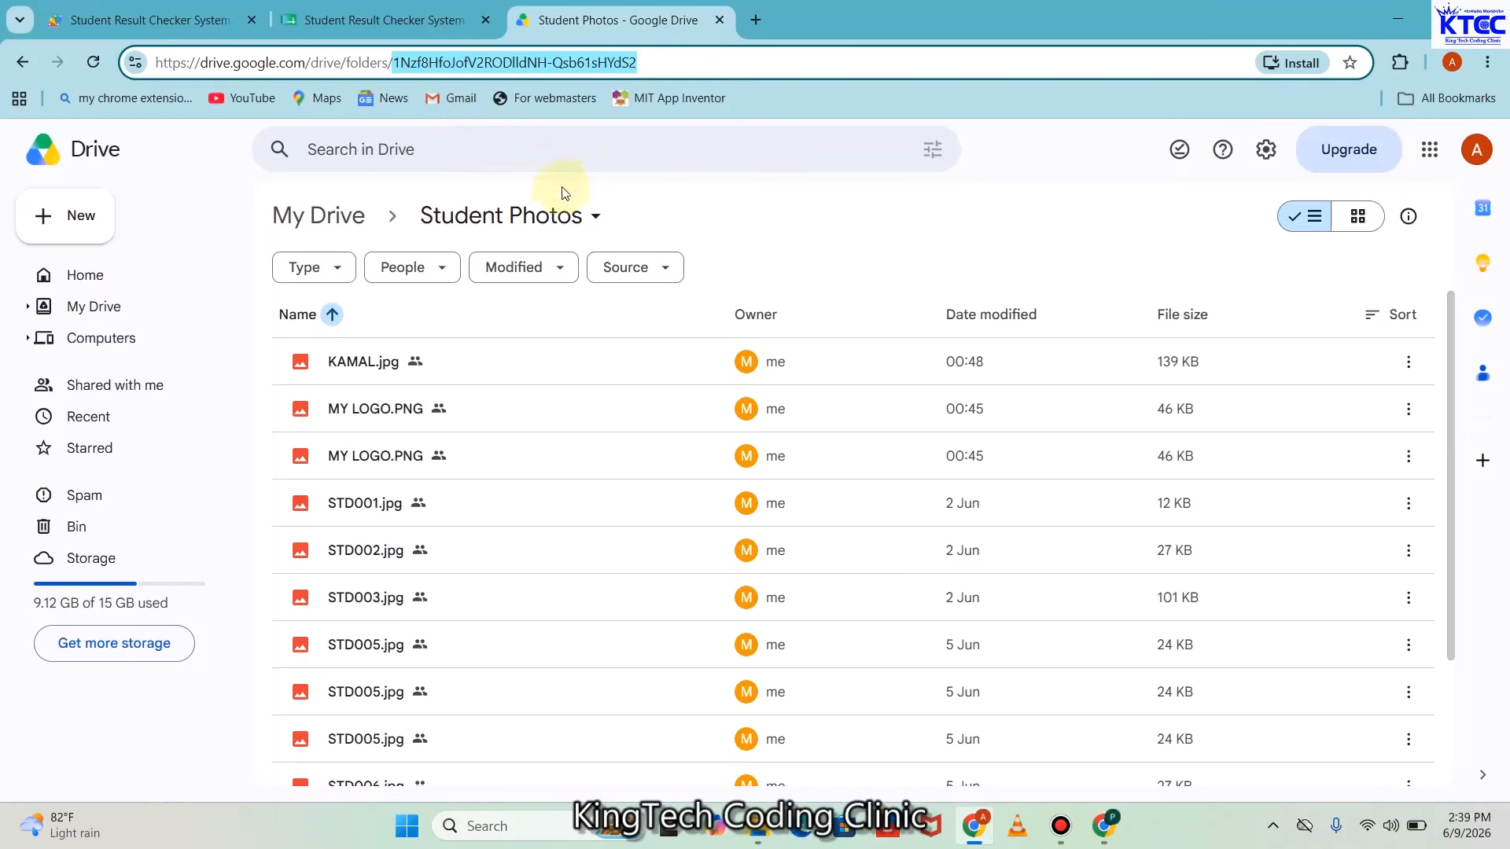
left_click(377, 20)
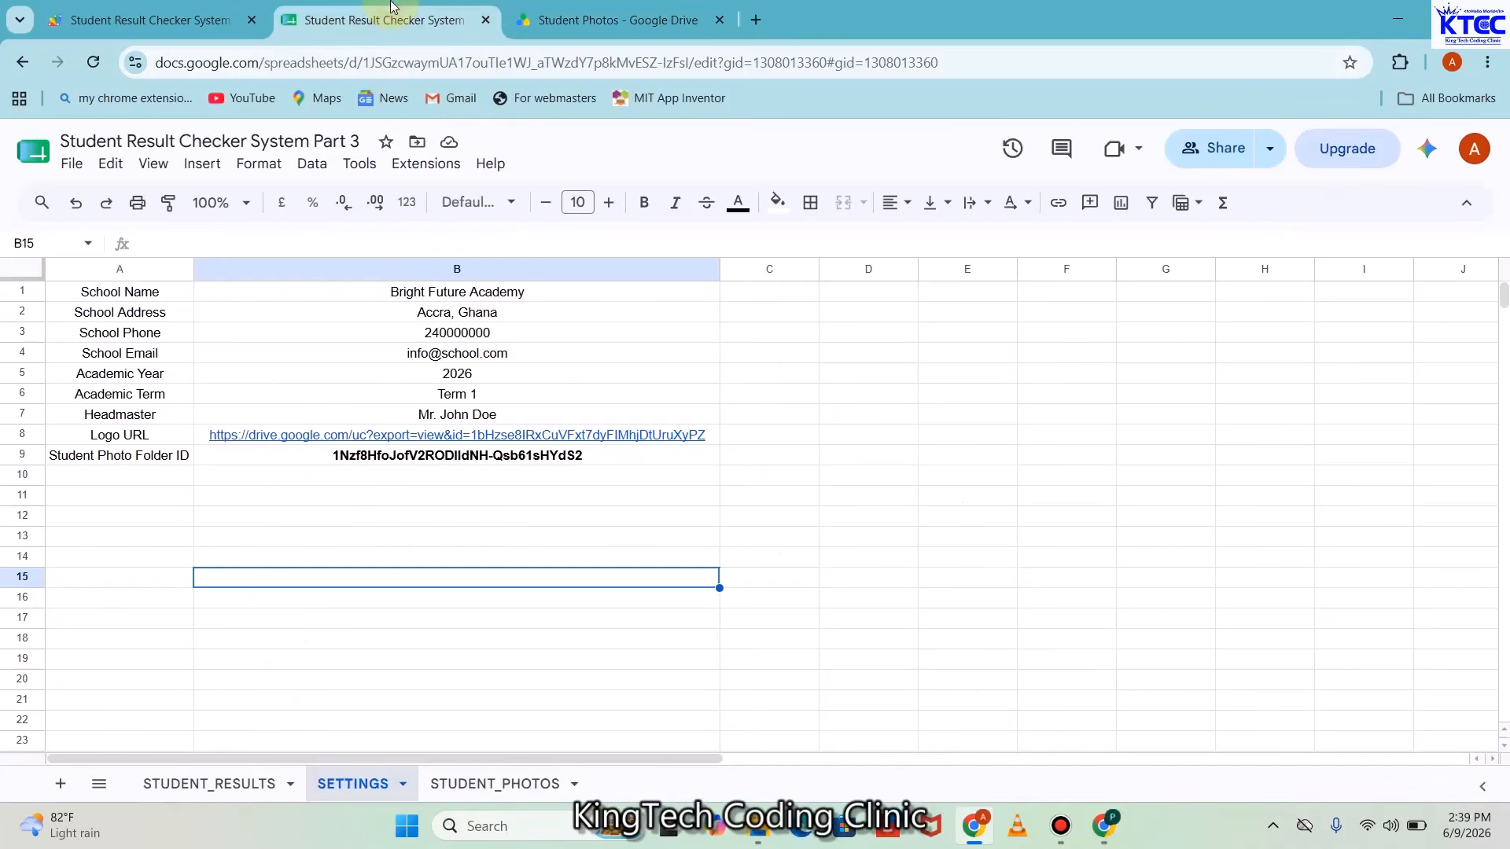
Paste the copied folder ID into B10 to compare with B9, then clear B10
left_click(600, 461)
left_click(560, 476)
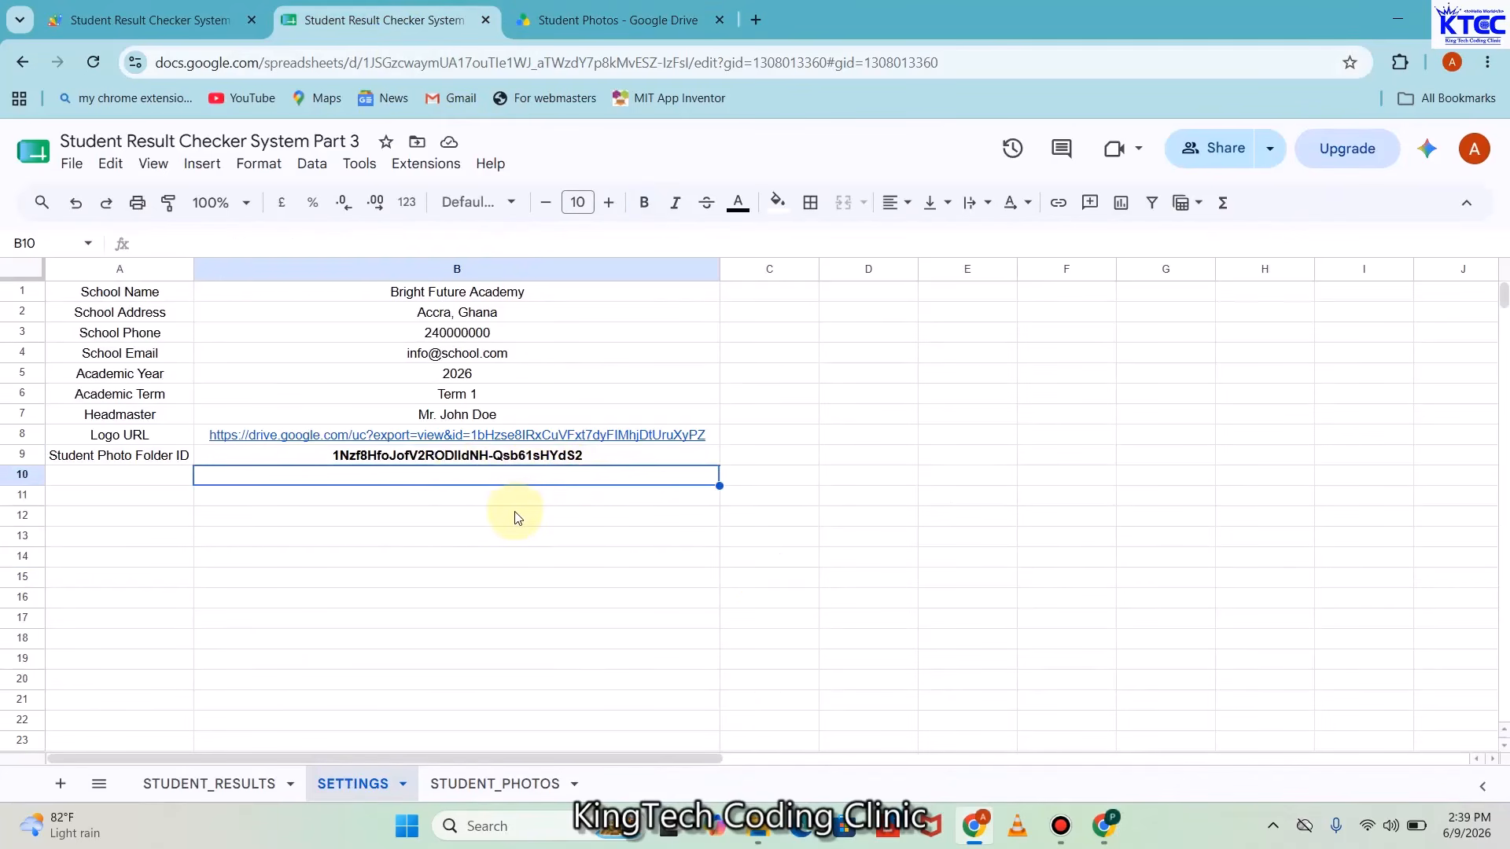
key("ctrl+v")
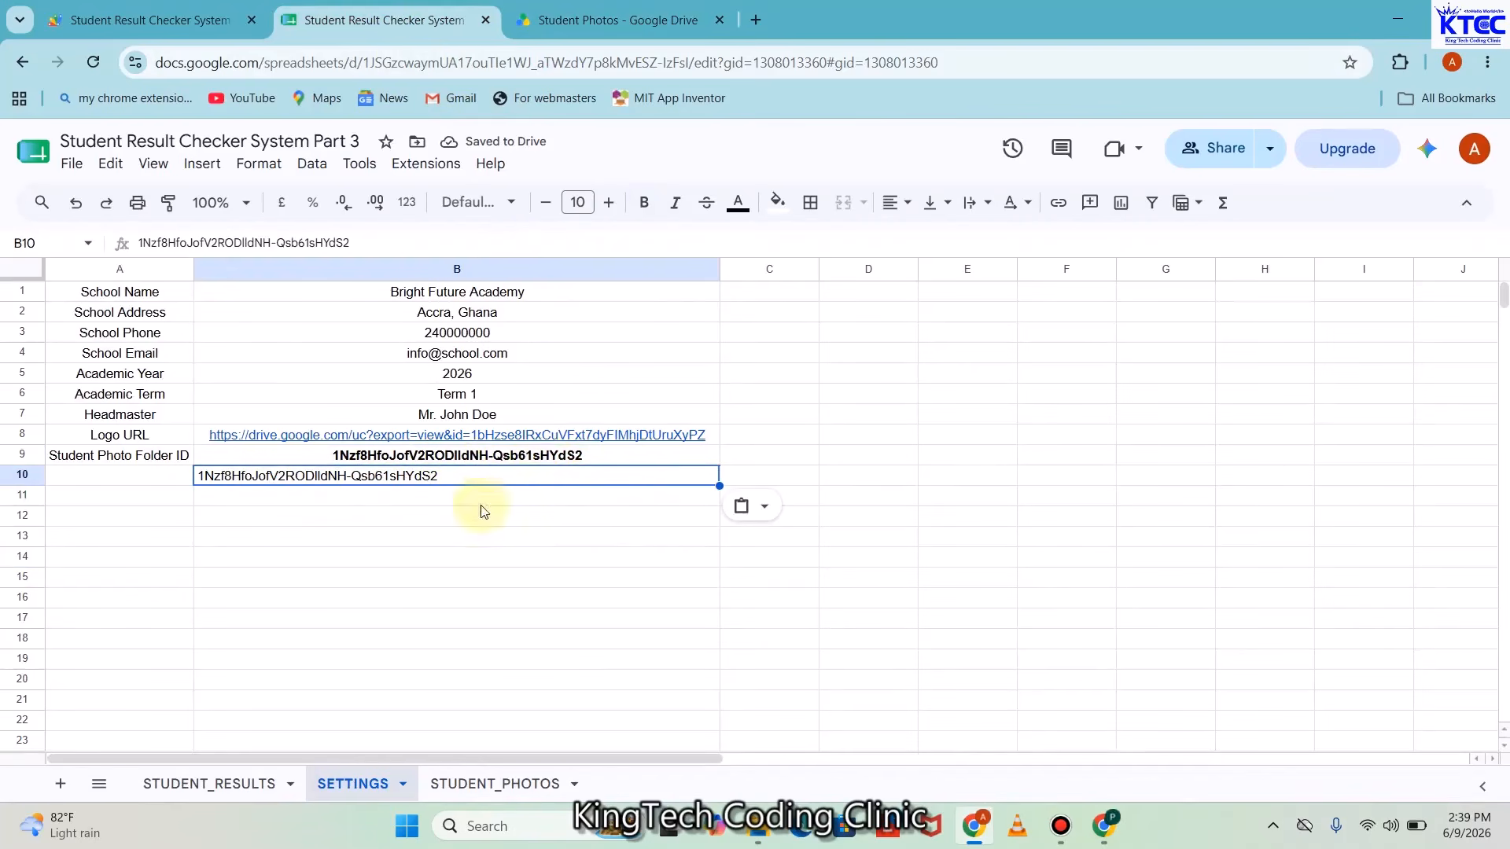
left_click(431, 541)
left_click(450, 477)
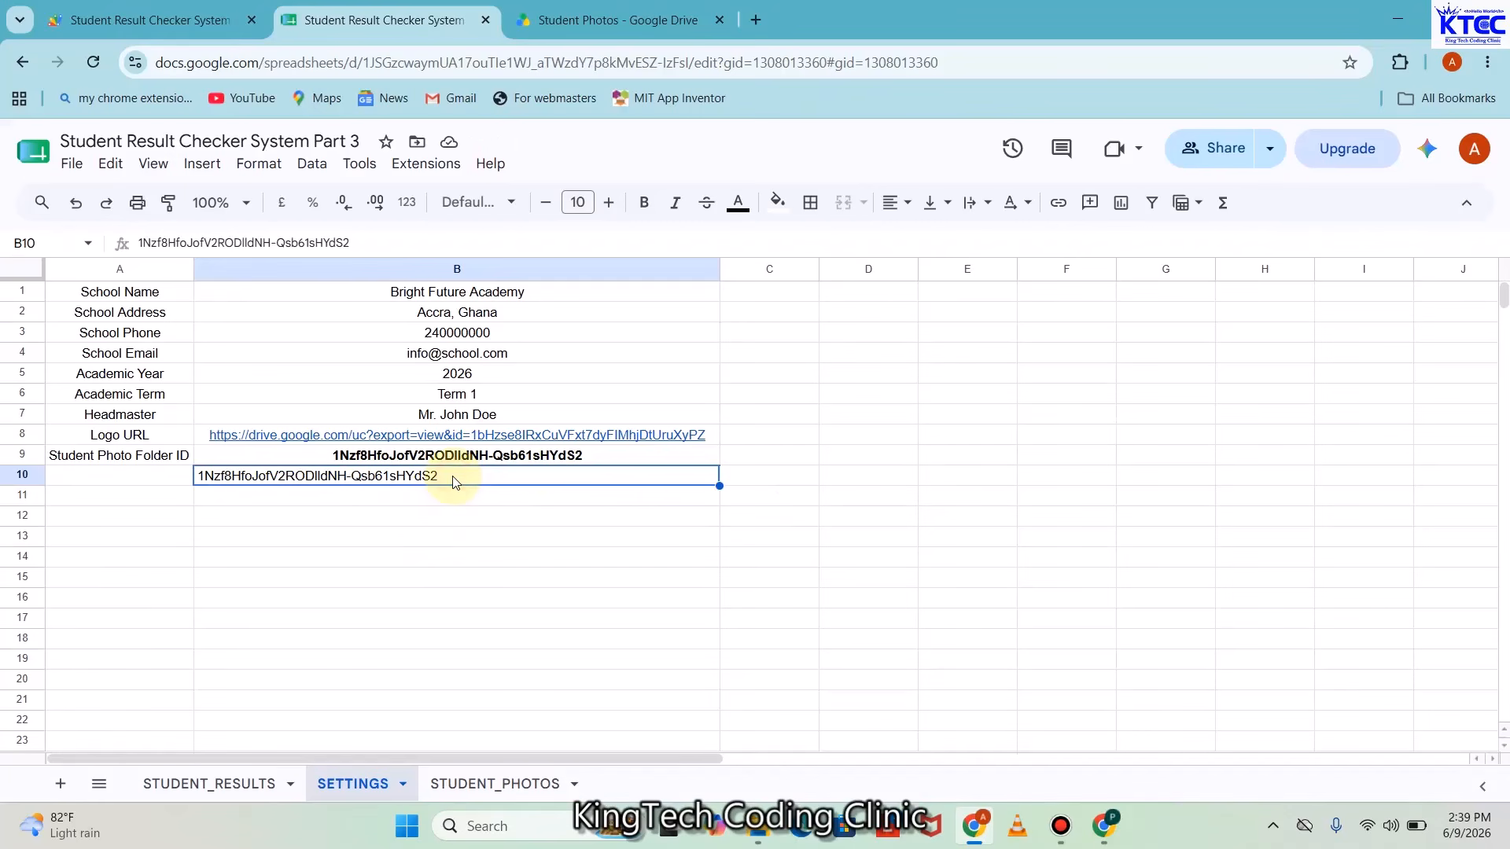
key("Delete")
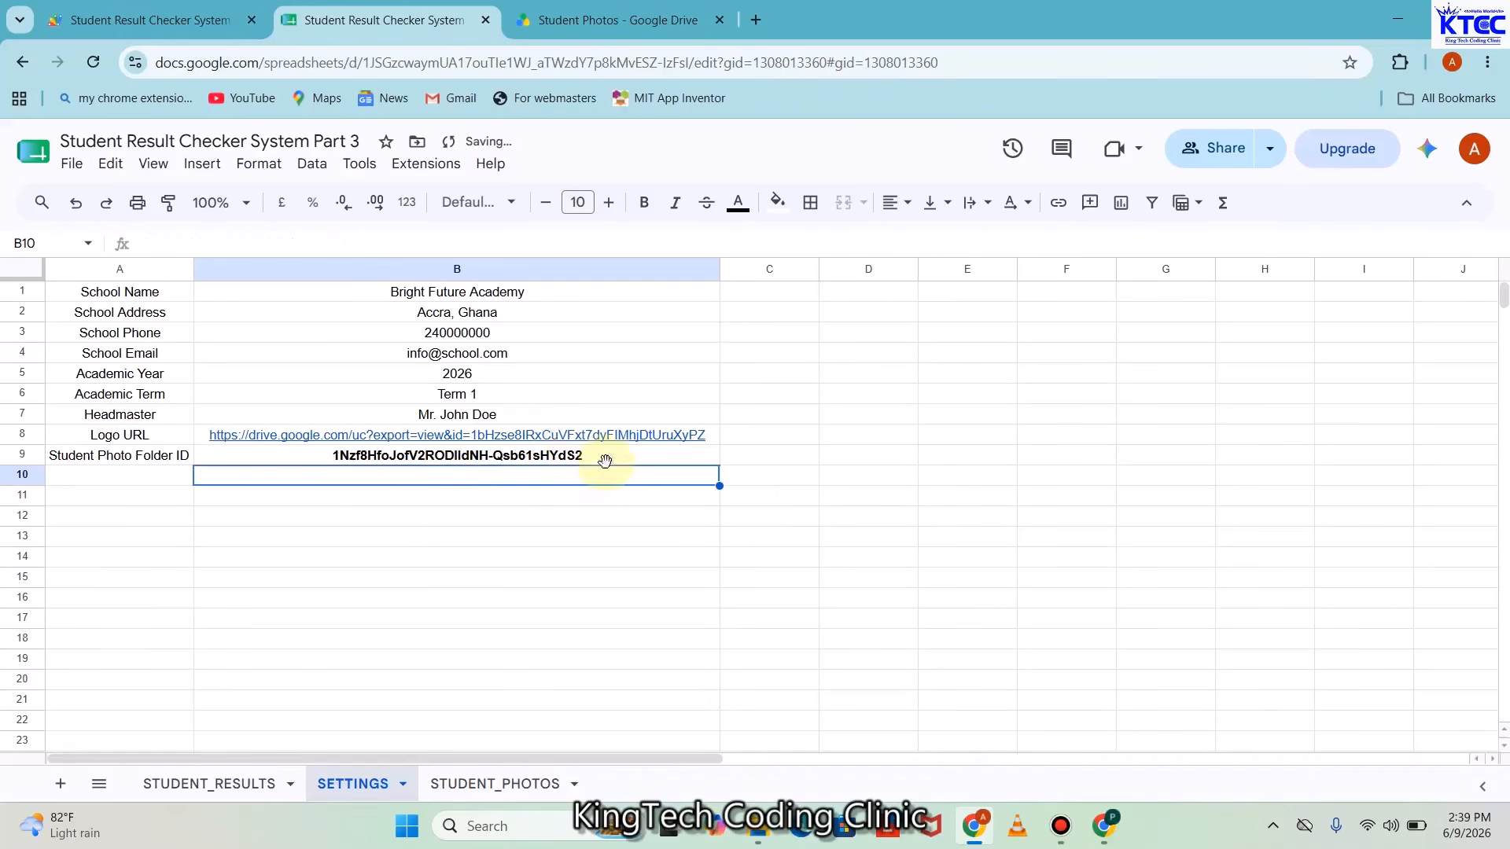
Recheck the Student Photo Folder ID in B9 and close the Google Drive tab
left_click(605, 460)
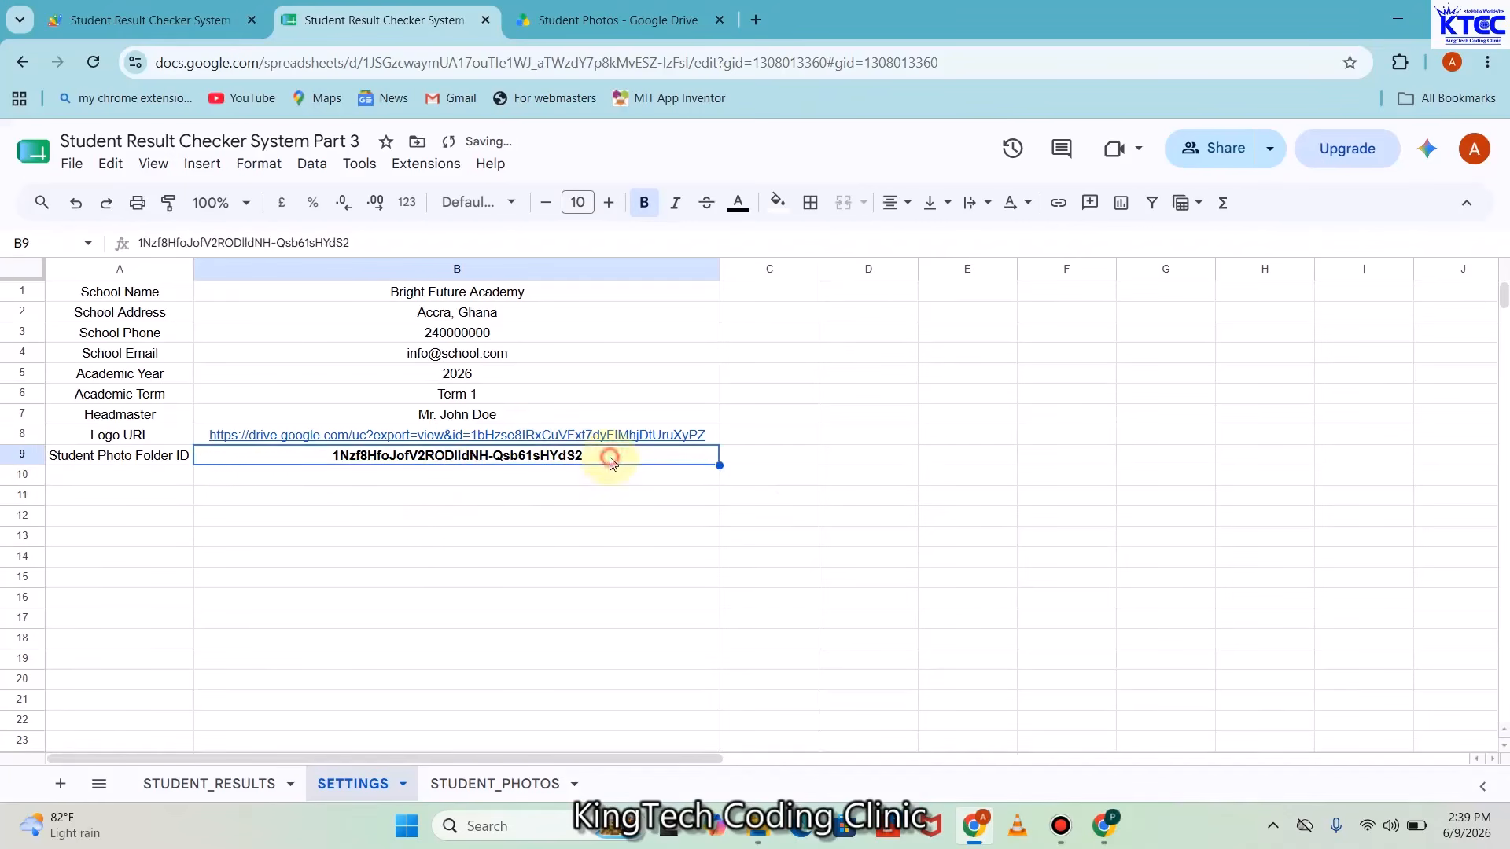
left_click(515, 543)
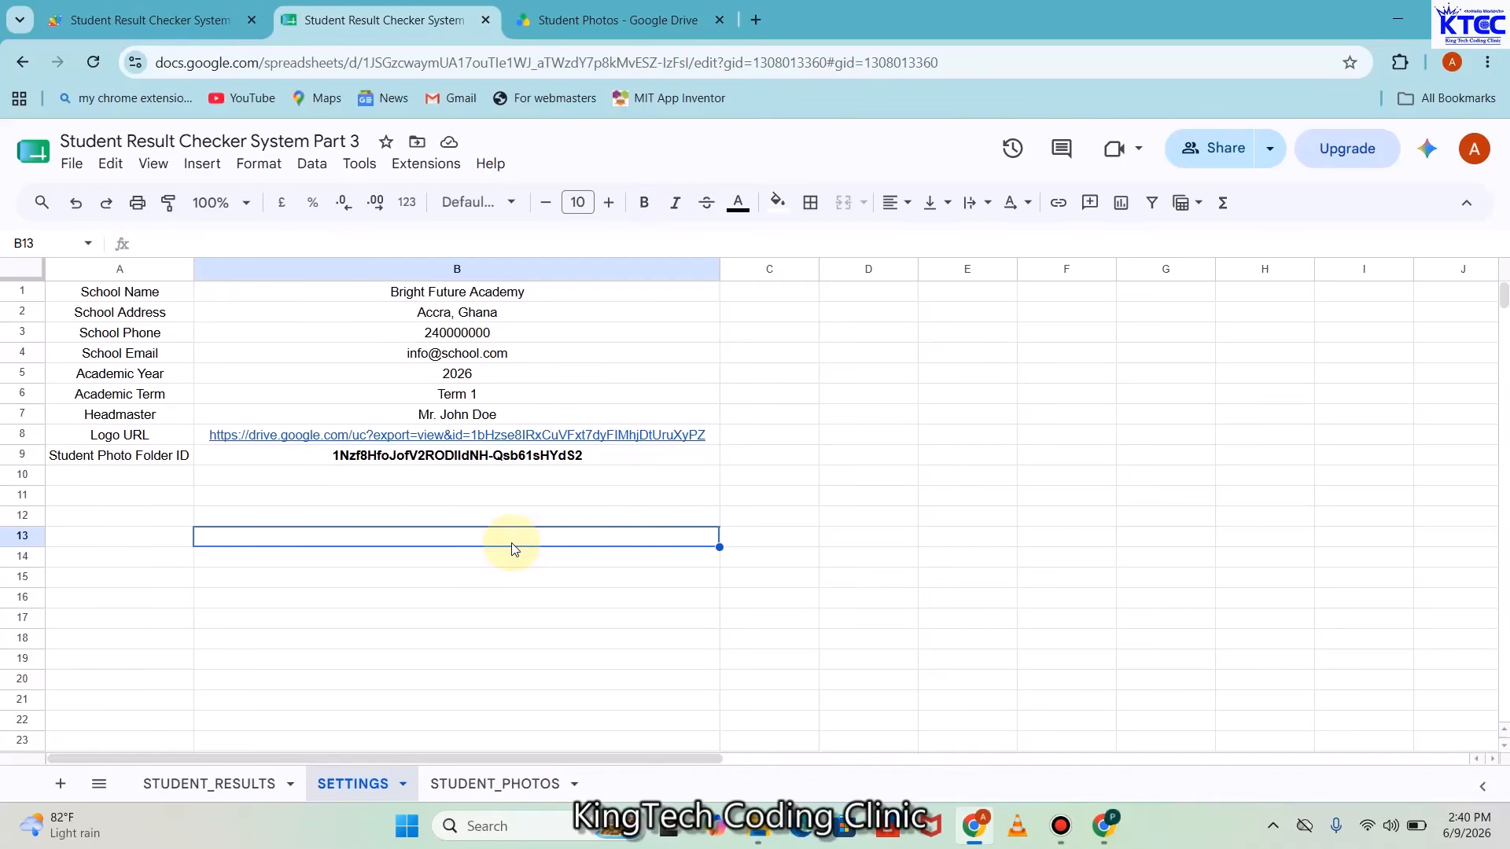
left_click(606, 464)
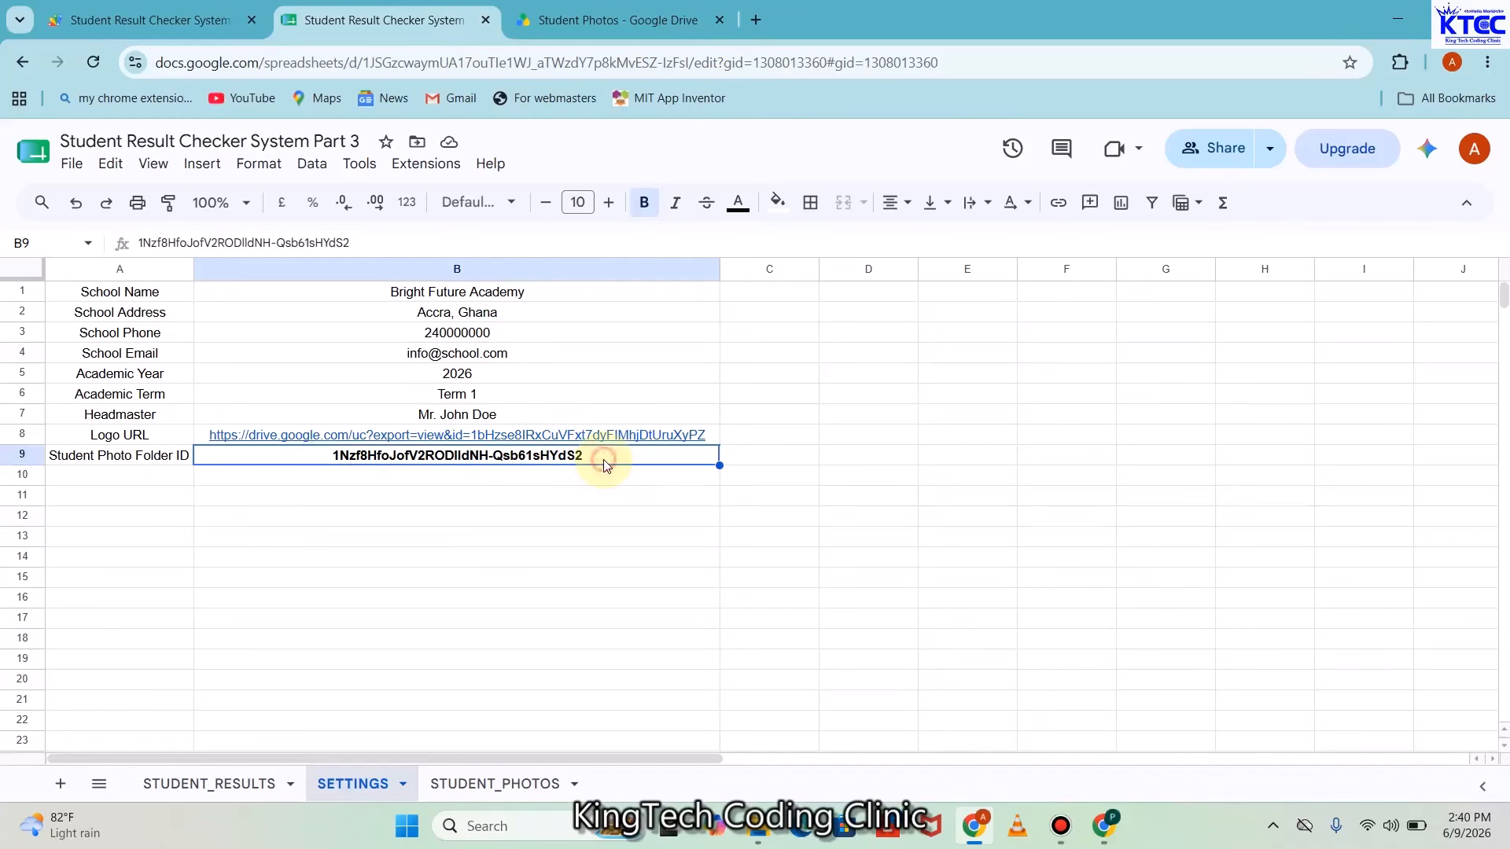
left_click(597, 20)
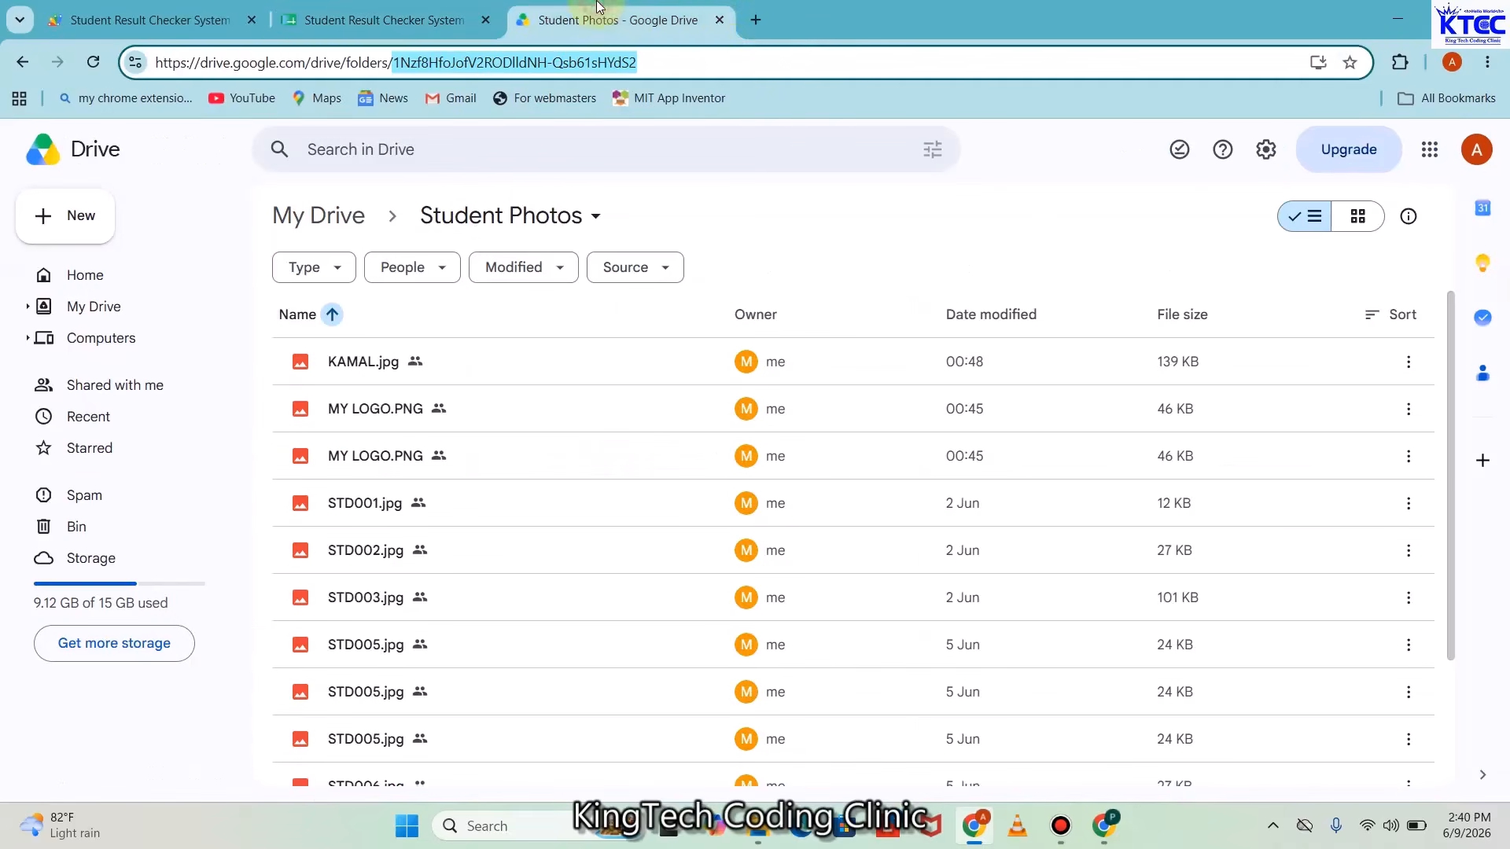
left_click(718, 21)
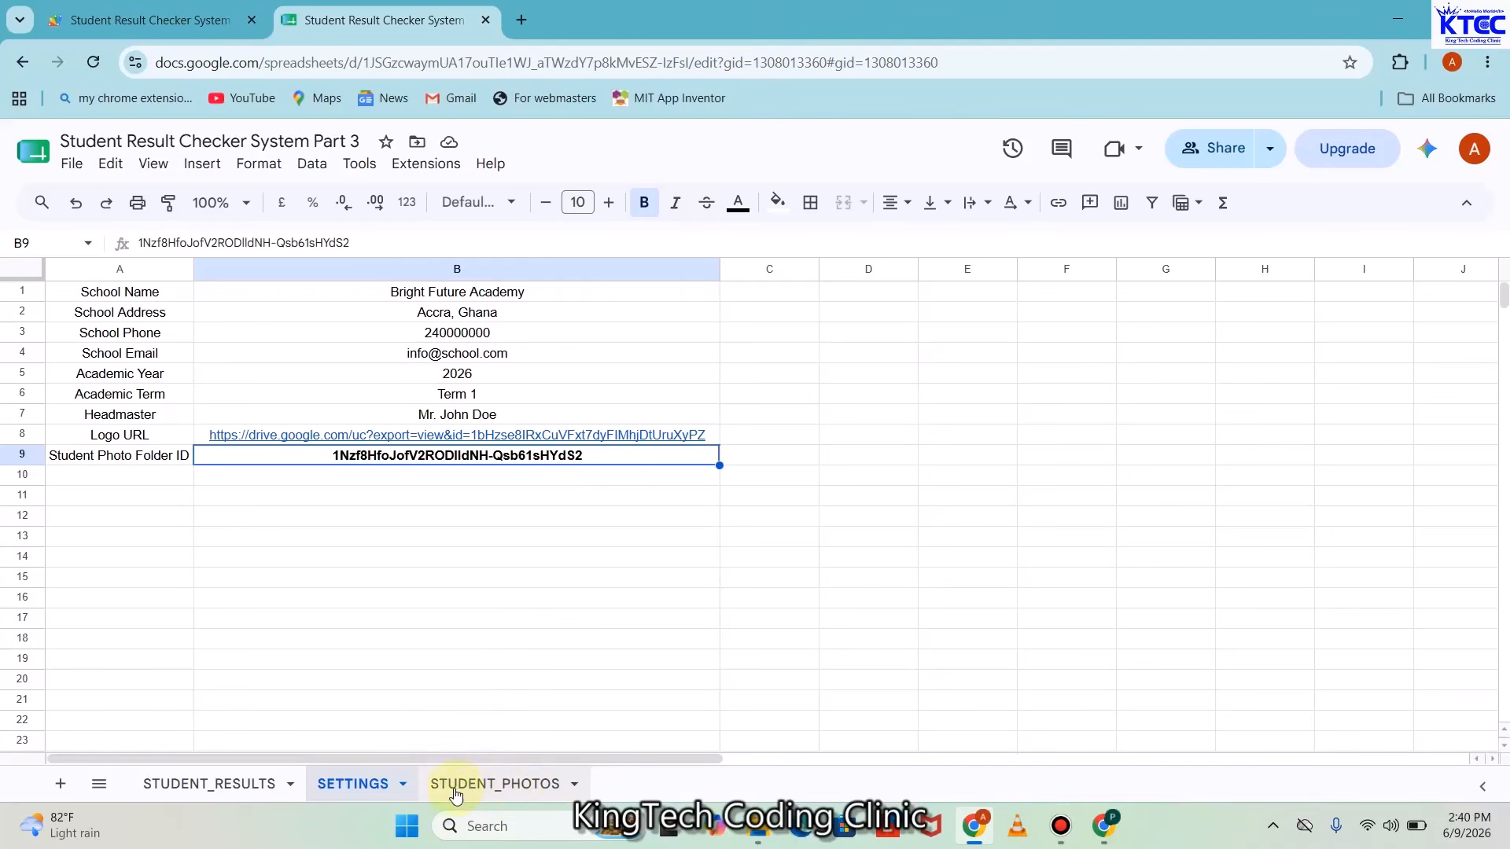
Look over the STUDENT_PHOTOS sheet's photo URLs, then go back to the Apps Script editor
left_click(486, 786)
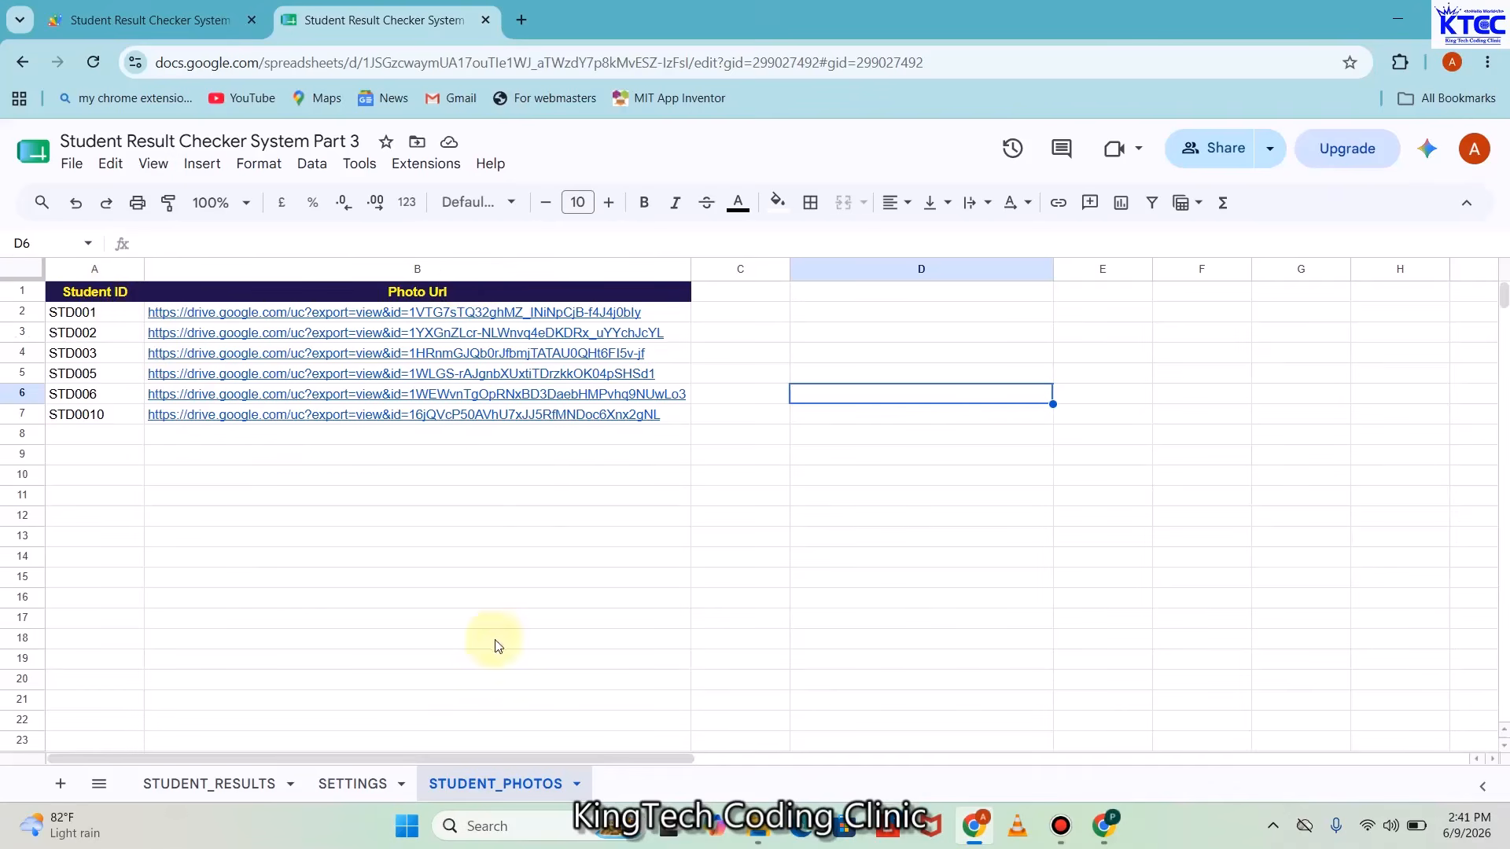
left_click(154, 9)
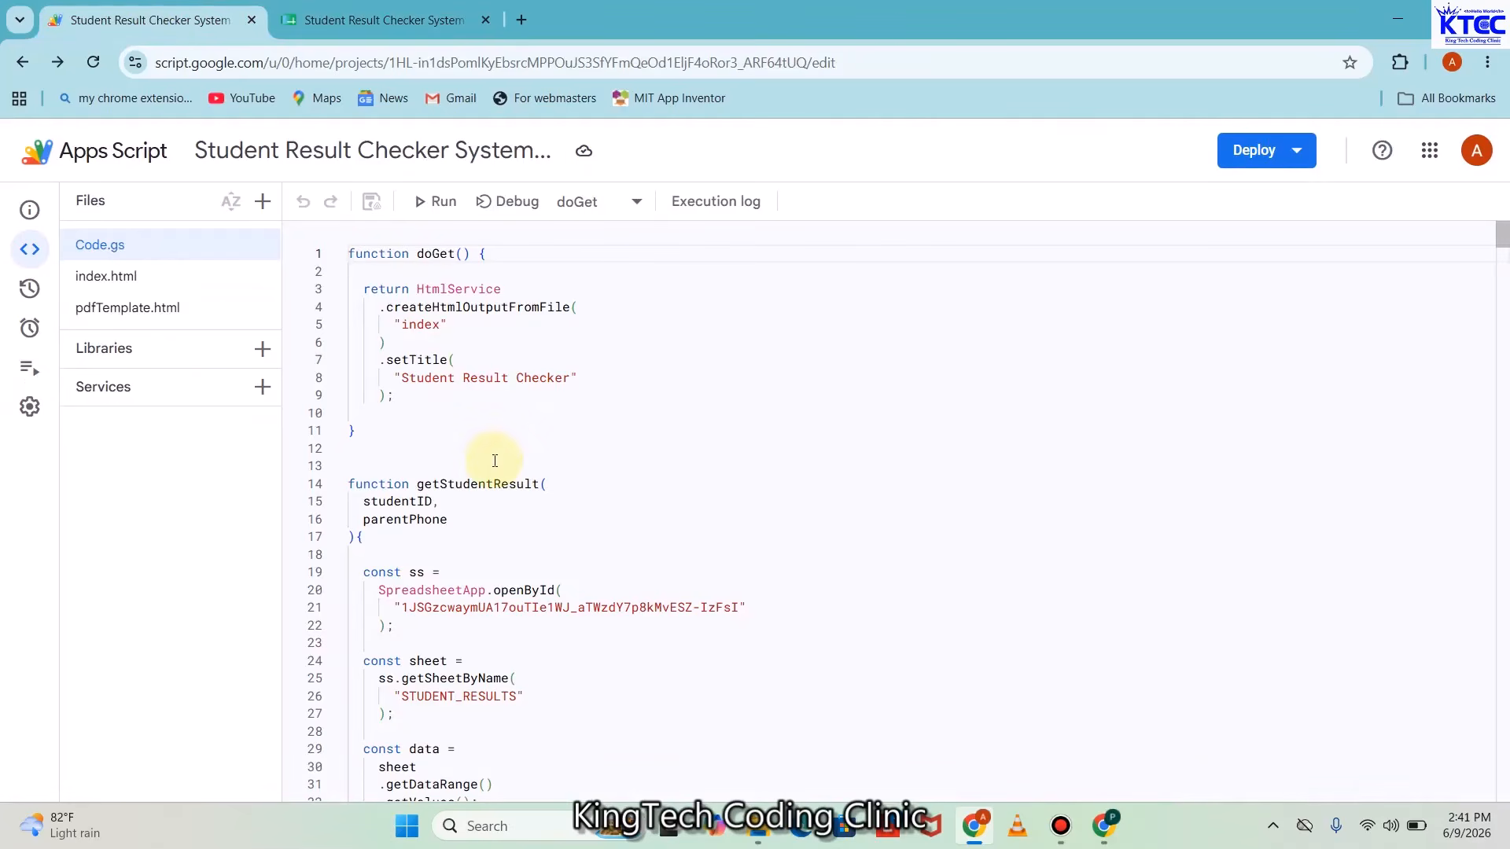
Look through Code.gs, index.html and pdfTemplate.html, then show the STUDENT_RESULTS sheet
left_click(115, 248)
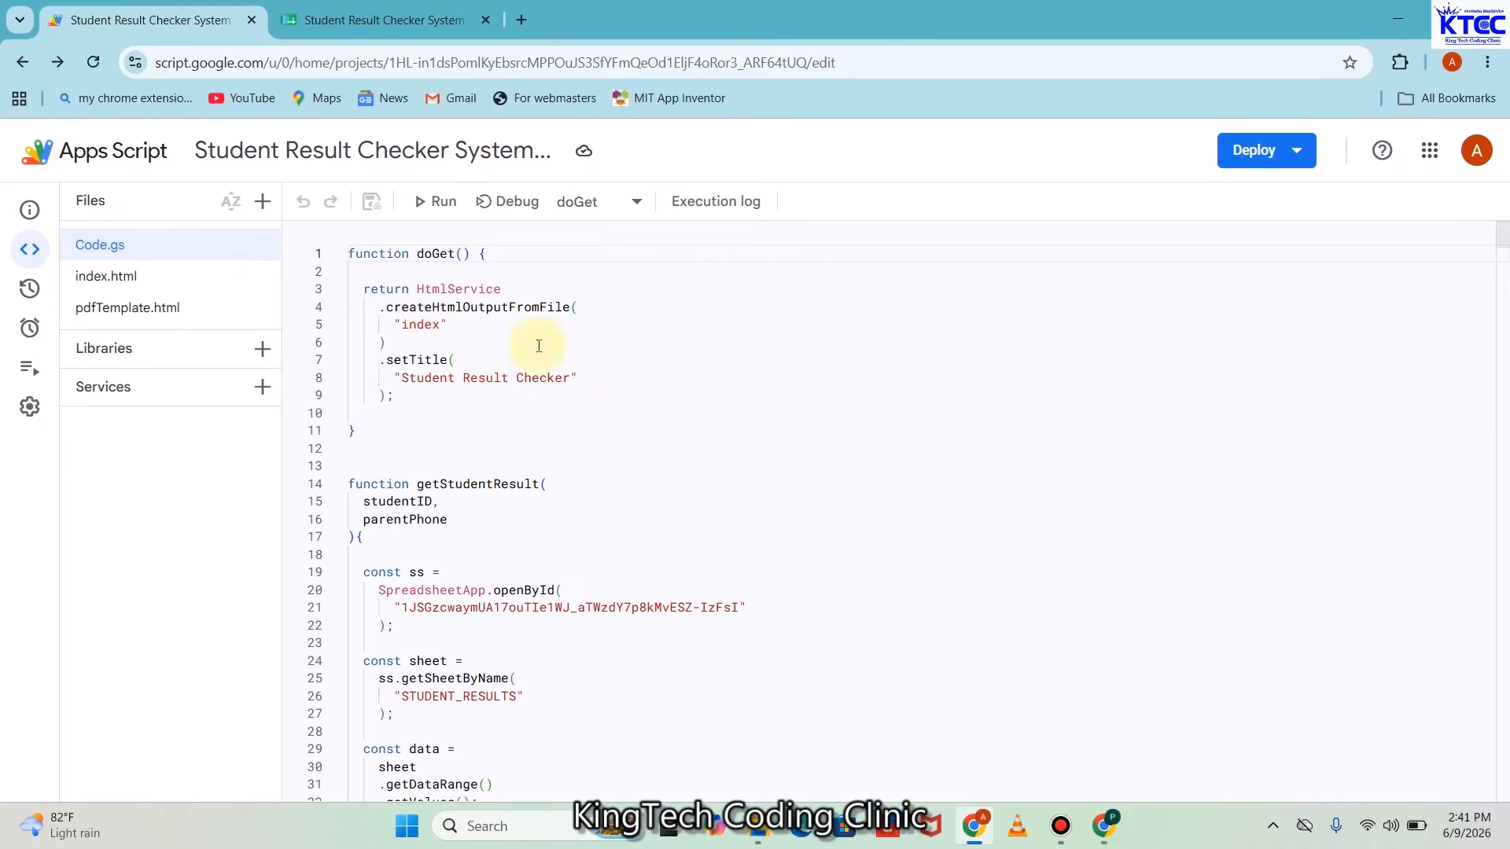
left_click(718, 392)
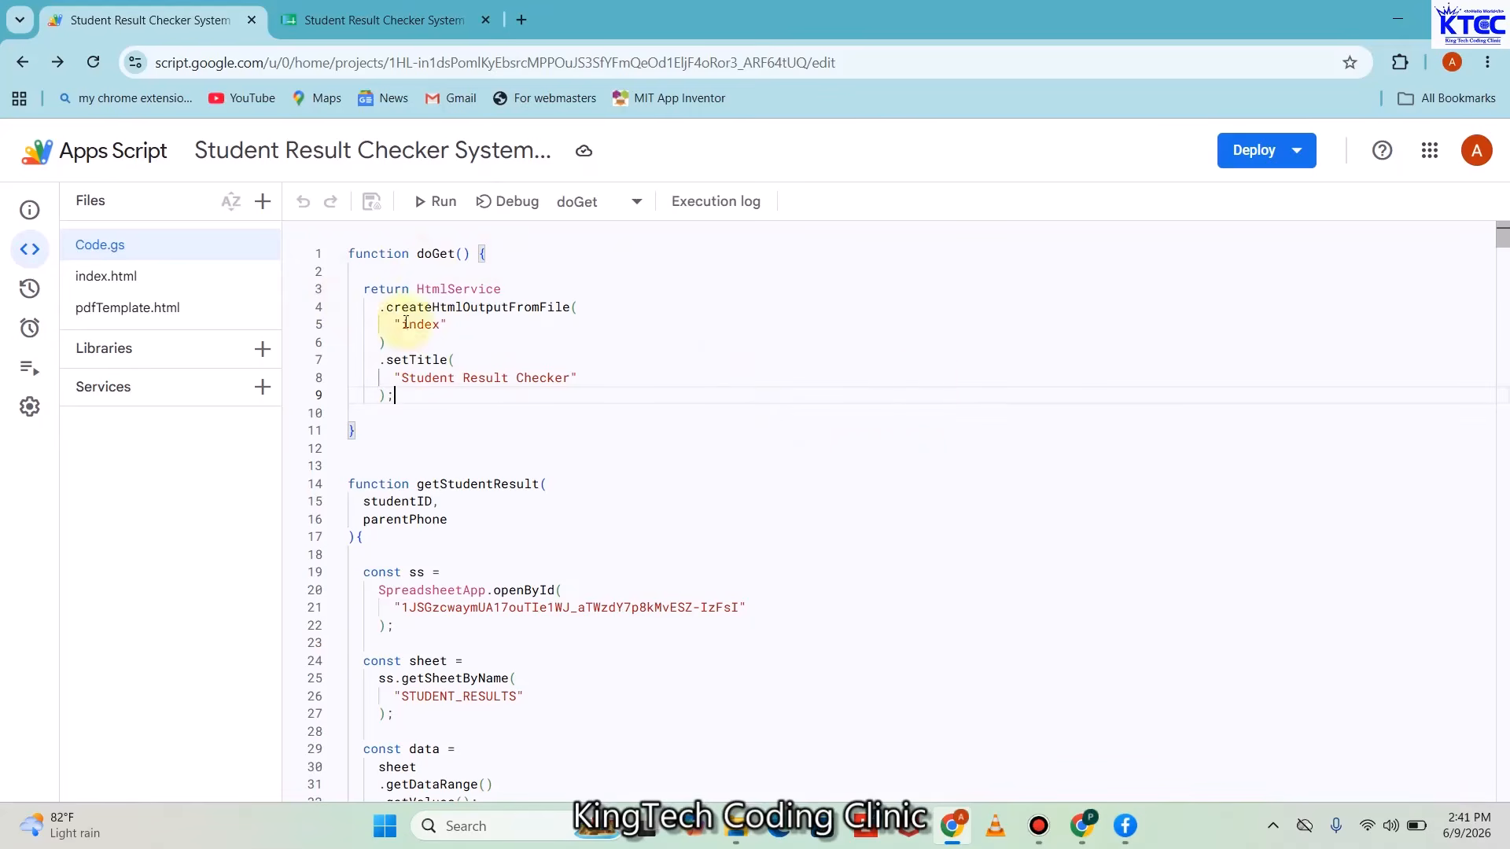
left_click(101, 290)
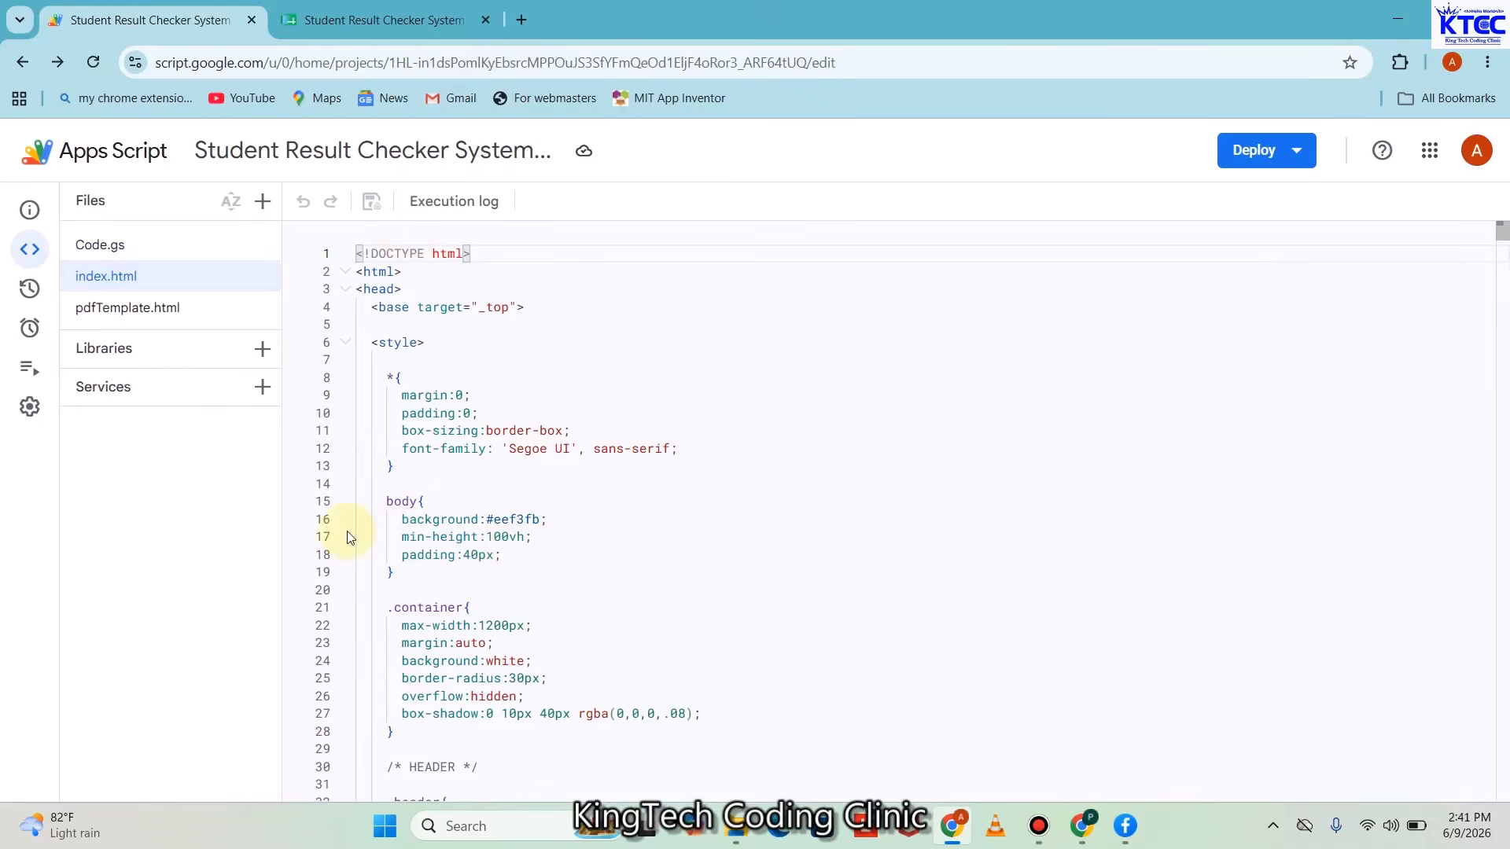
left_click(117, 324)
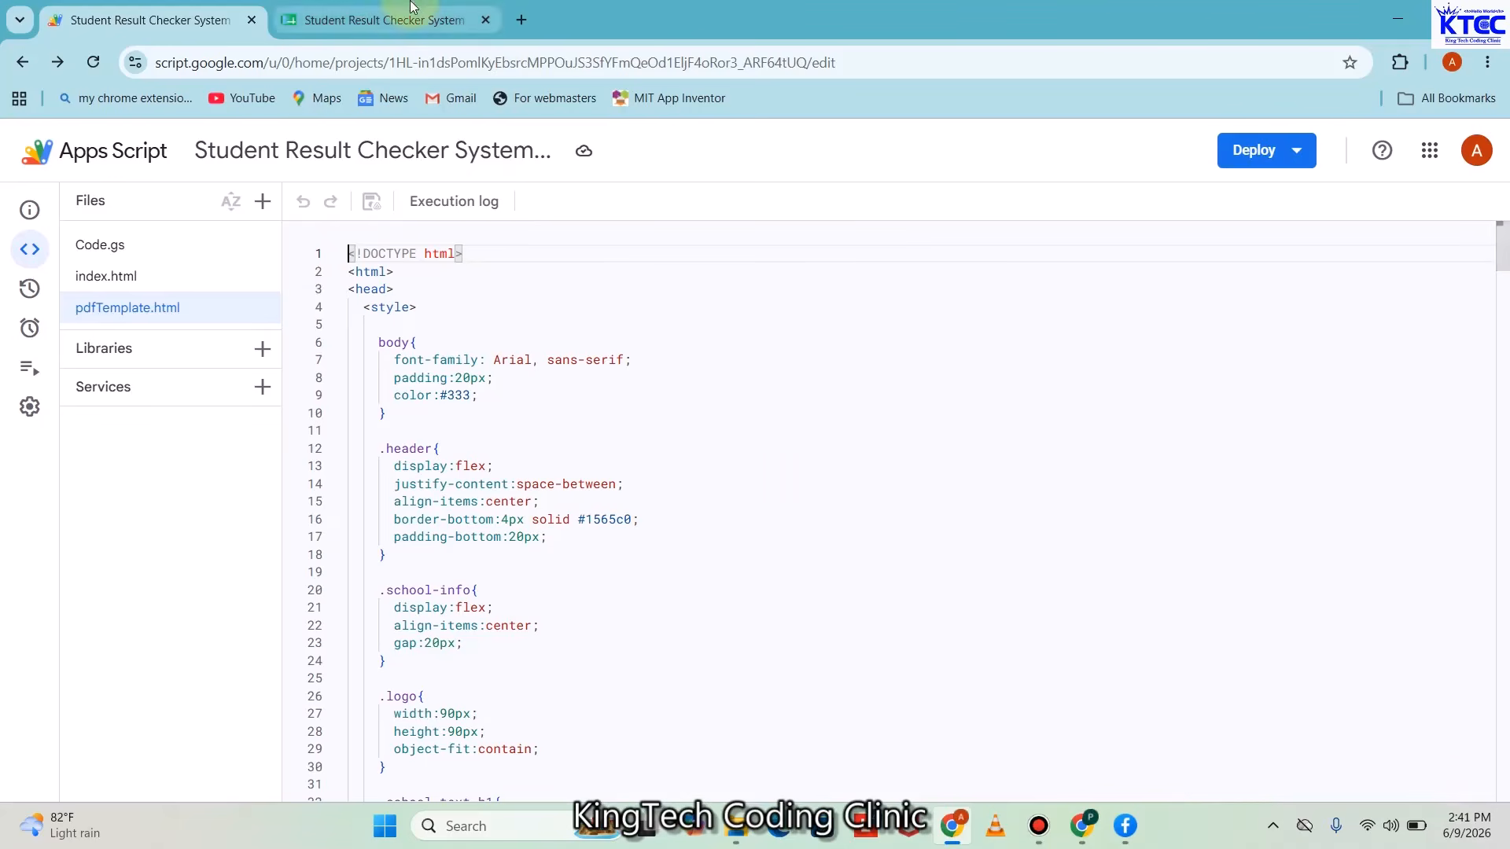
left_click(385, 20)
left_click(200, 785)
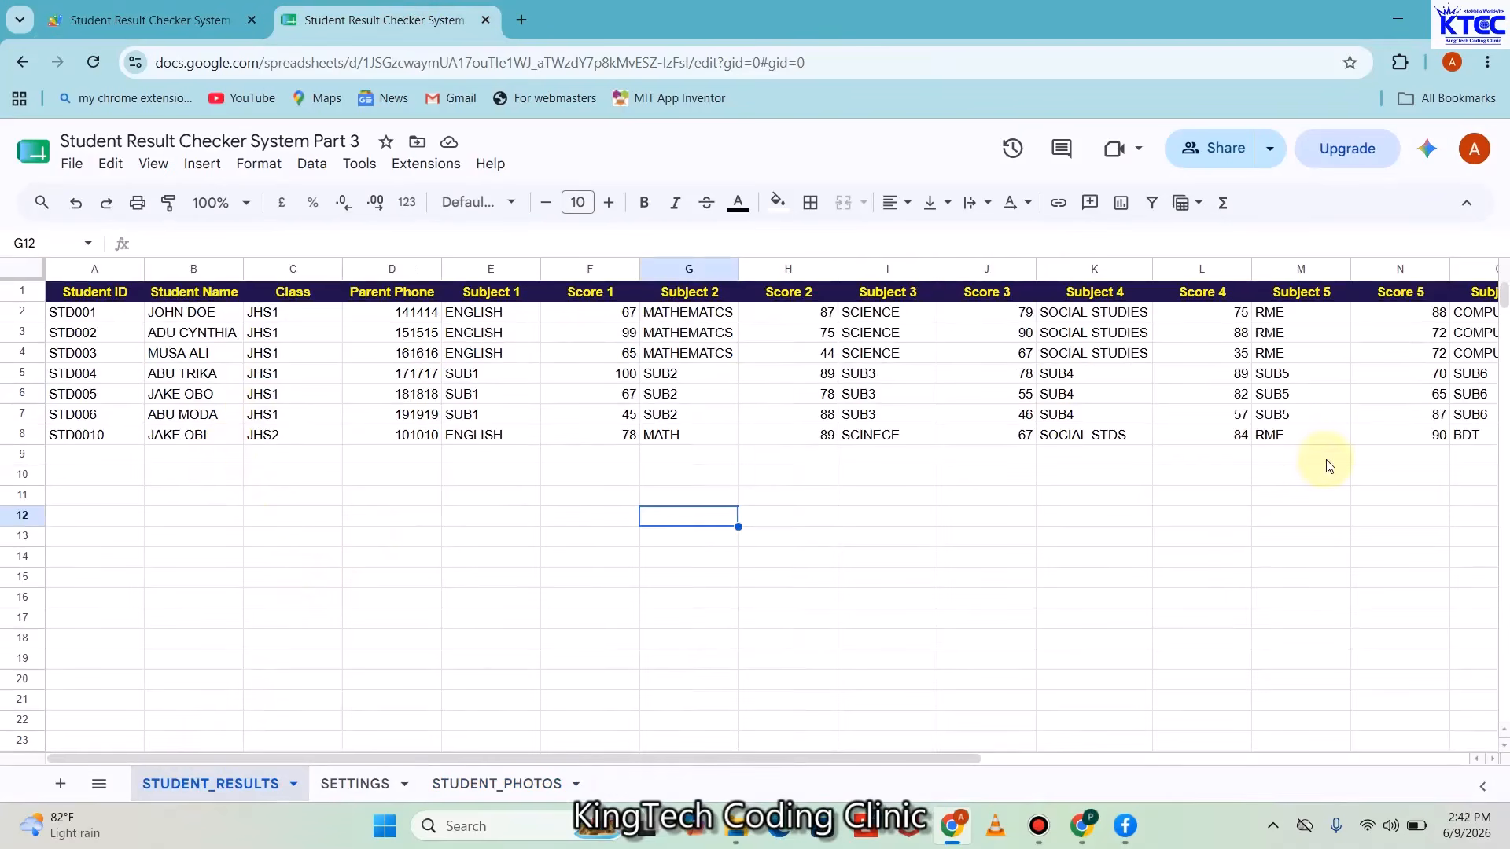
Check the SETTINGS and STUDENT_PHOTOS sheets, then switch back to the Apps Script editor
left_click(362, 783)
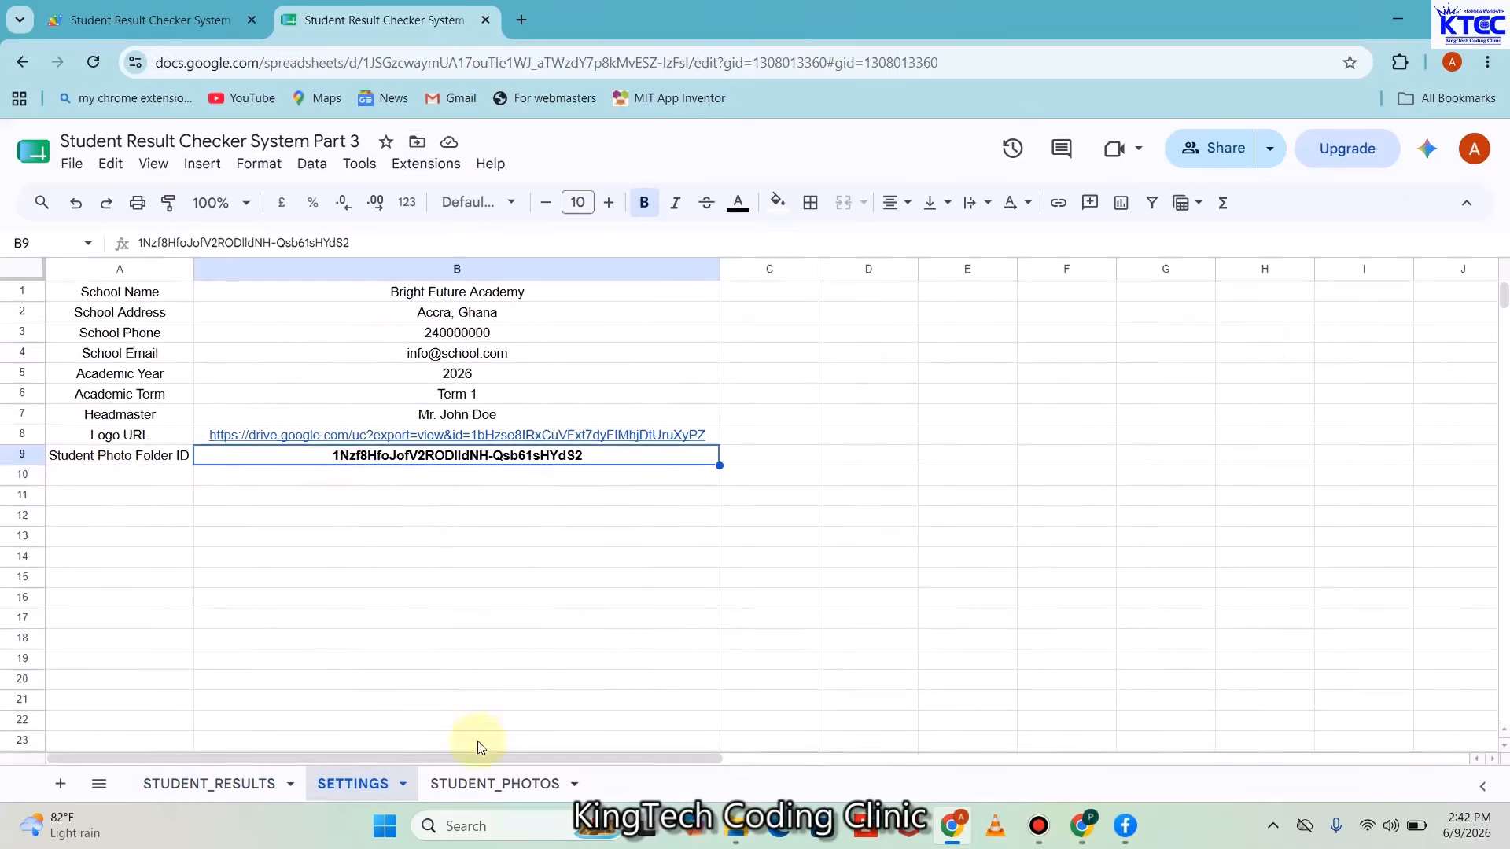
left_click(470, 787)
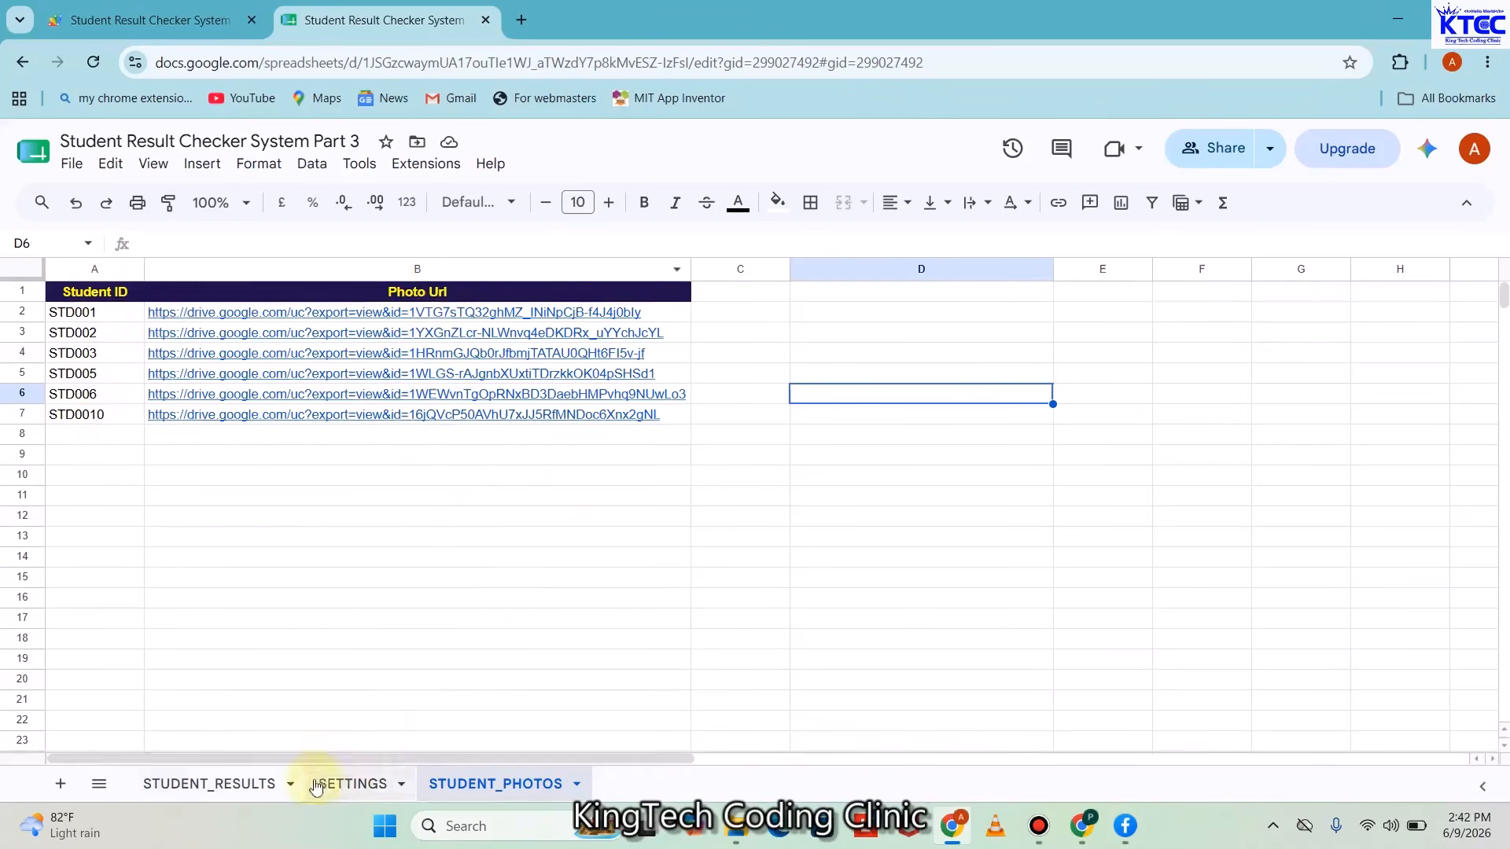
left_click(200, 18)
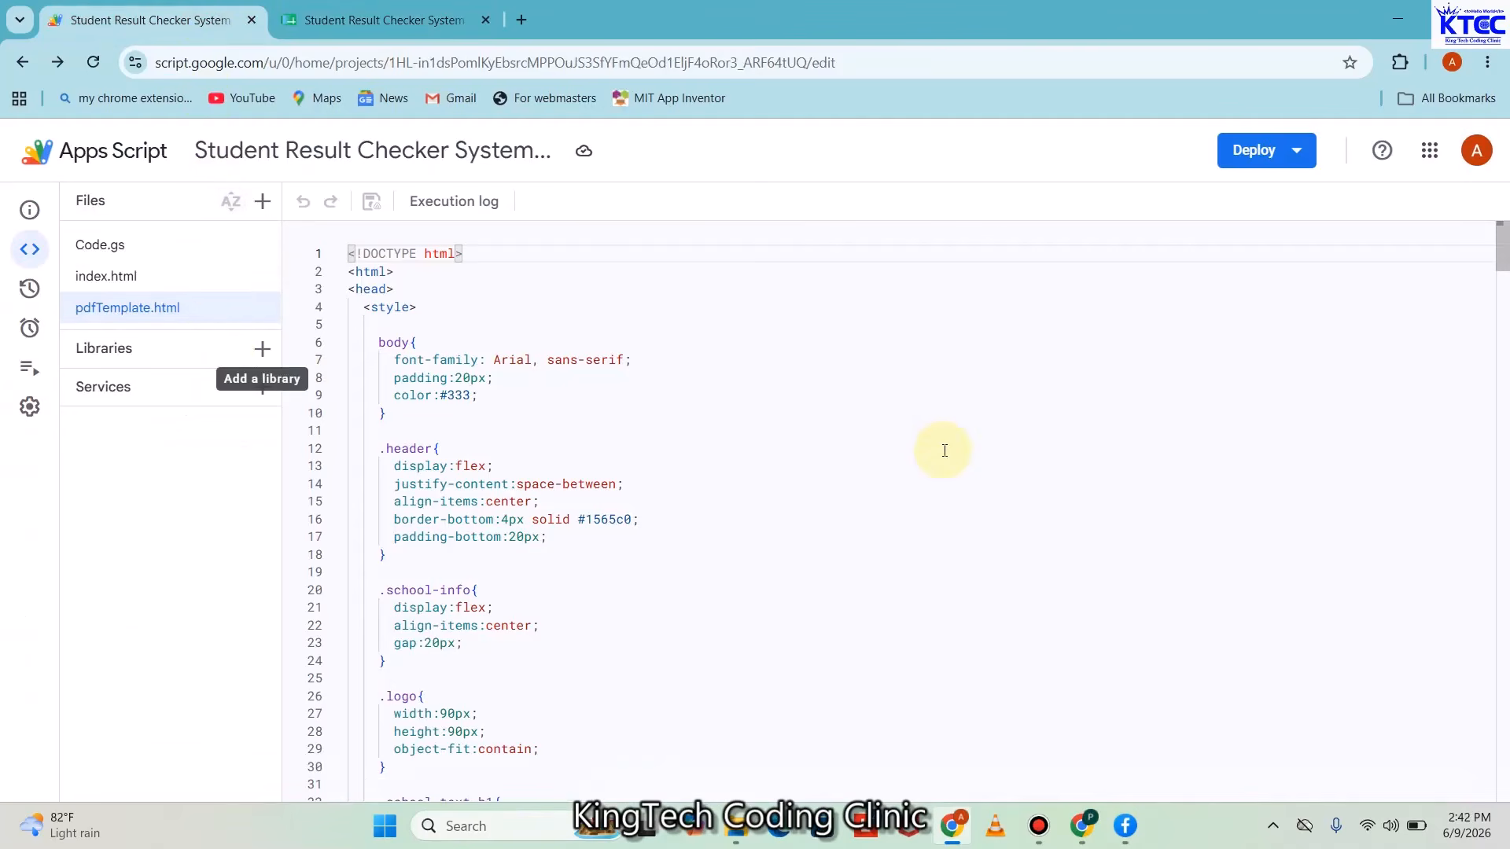
Deploy a new web app version described 'SRCM V3.66' and copy its web app URL
left_click(1292, 151)
left_click(1263, 197)
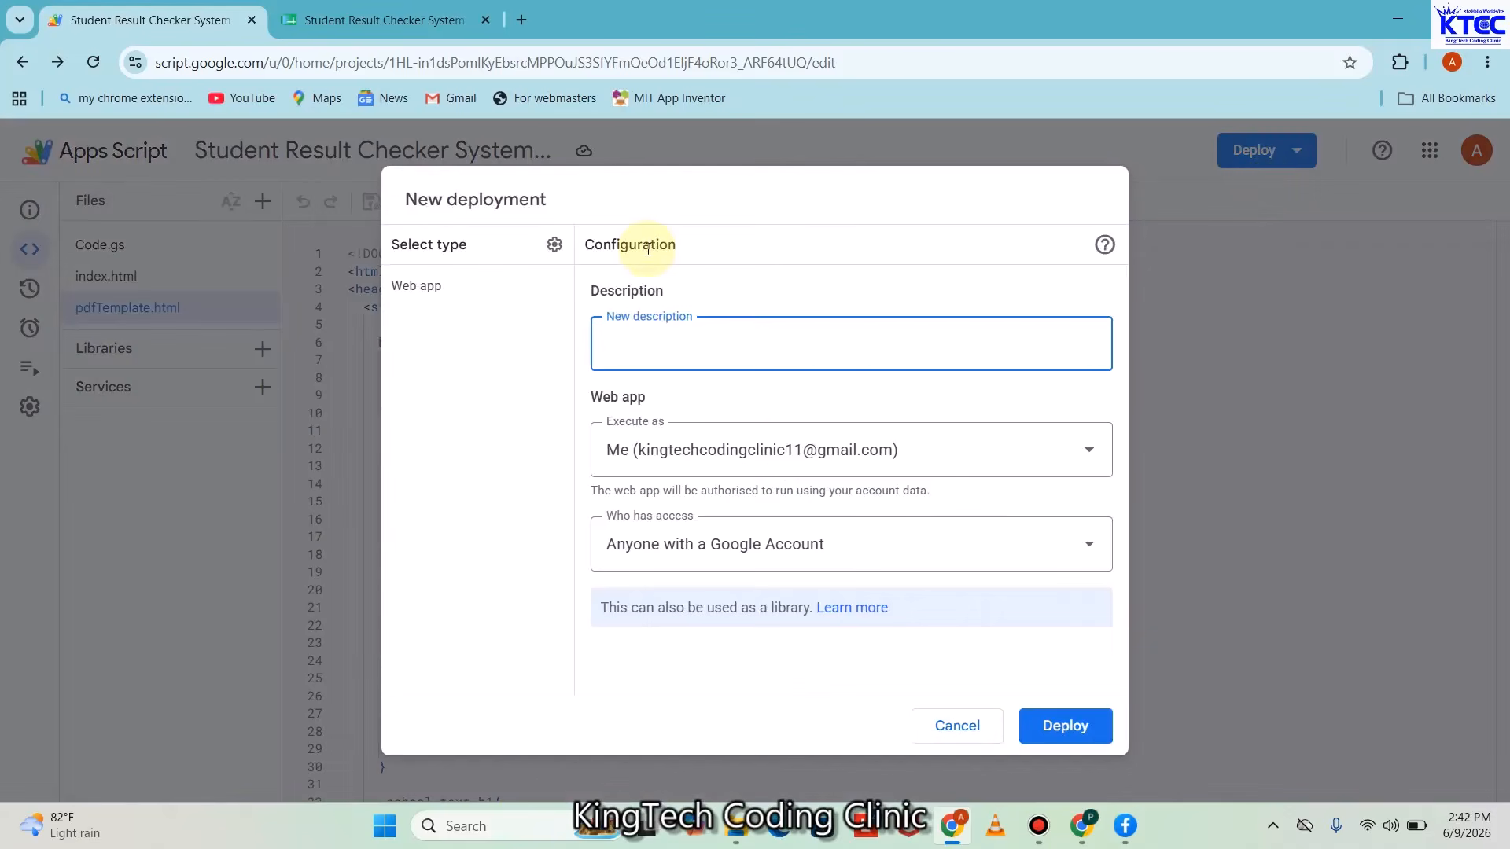
type("SRCM")
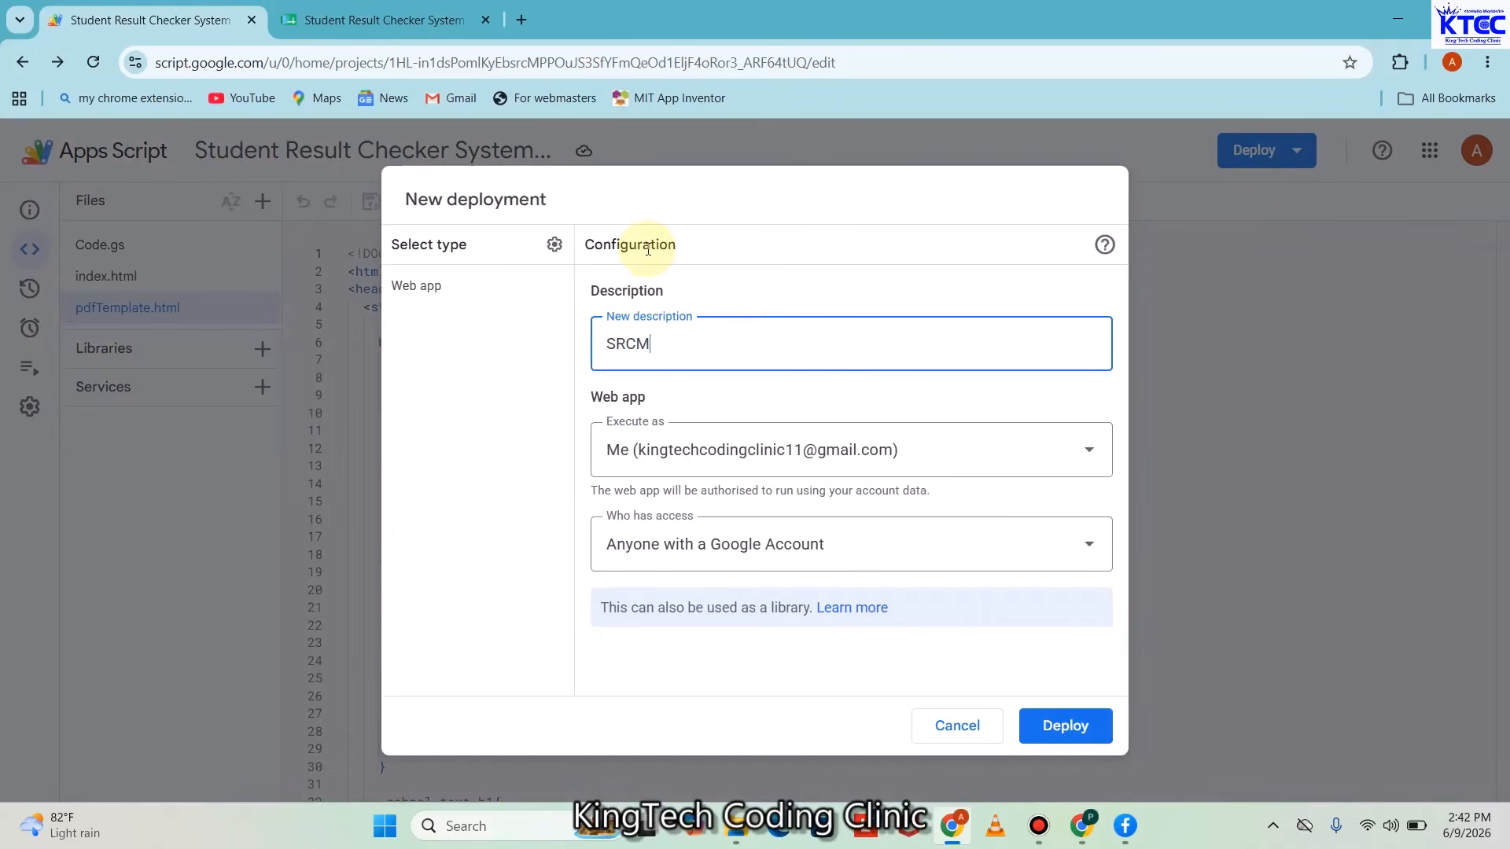
type(" FIN")
key("BackSpace")
key("BackSpace")
type("3.66")
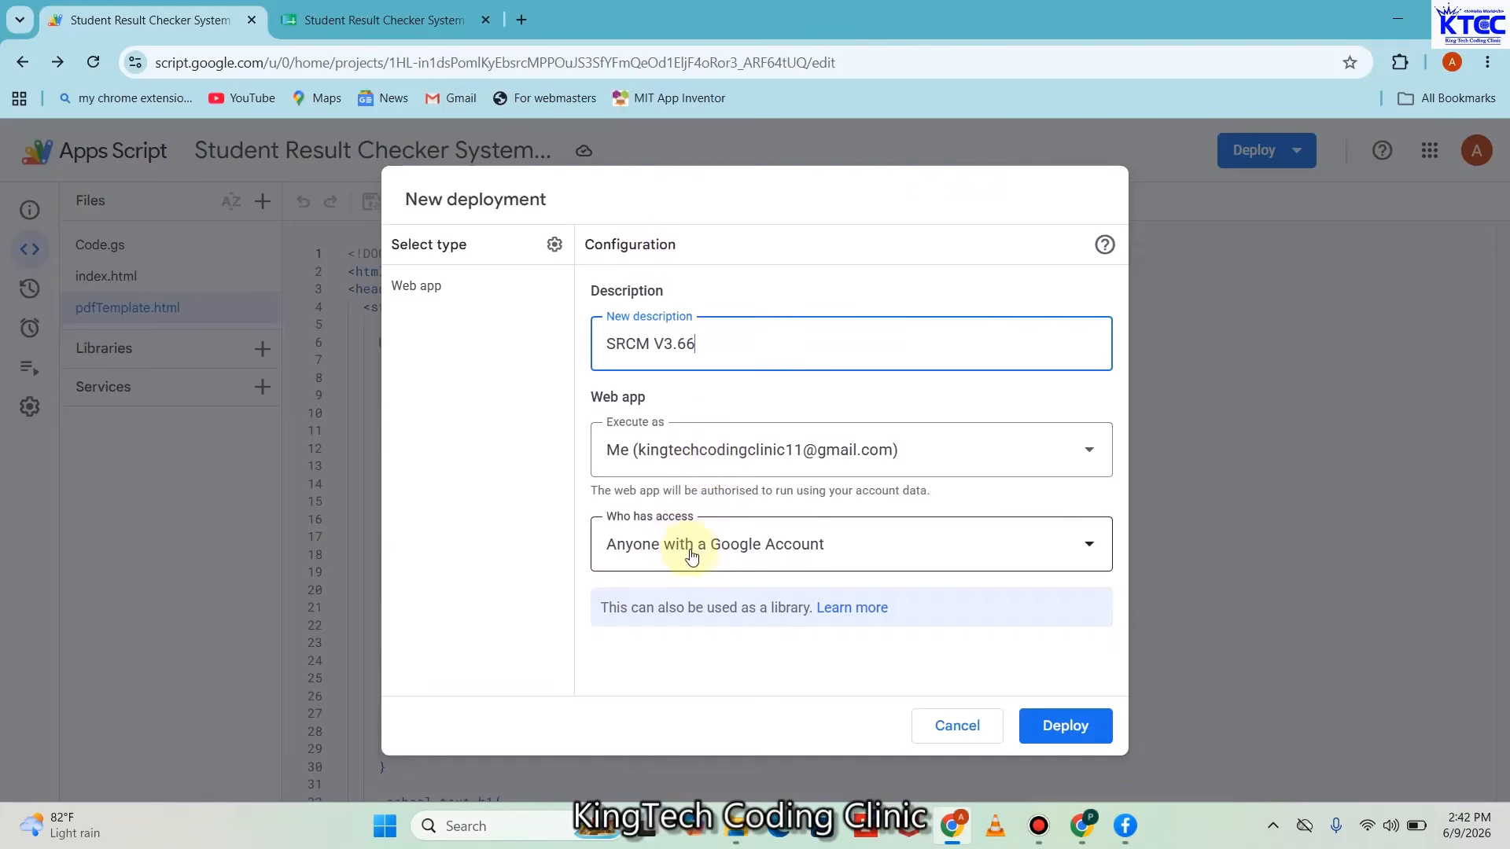
left_click(1062, 724)
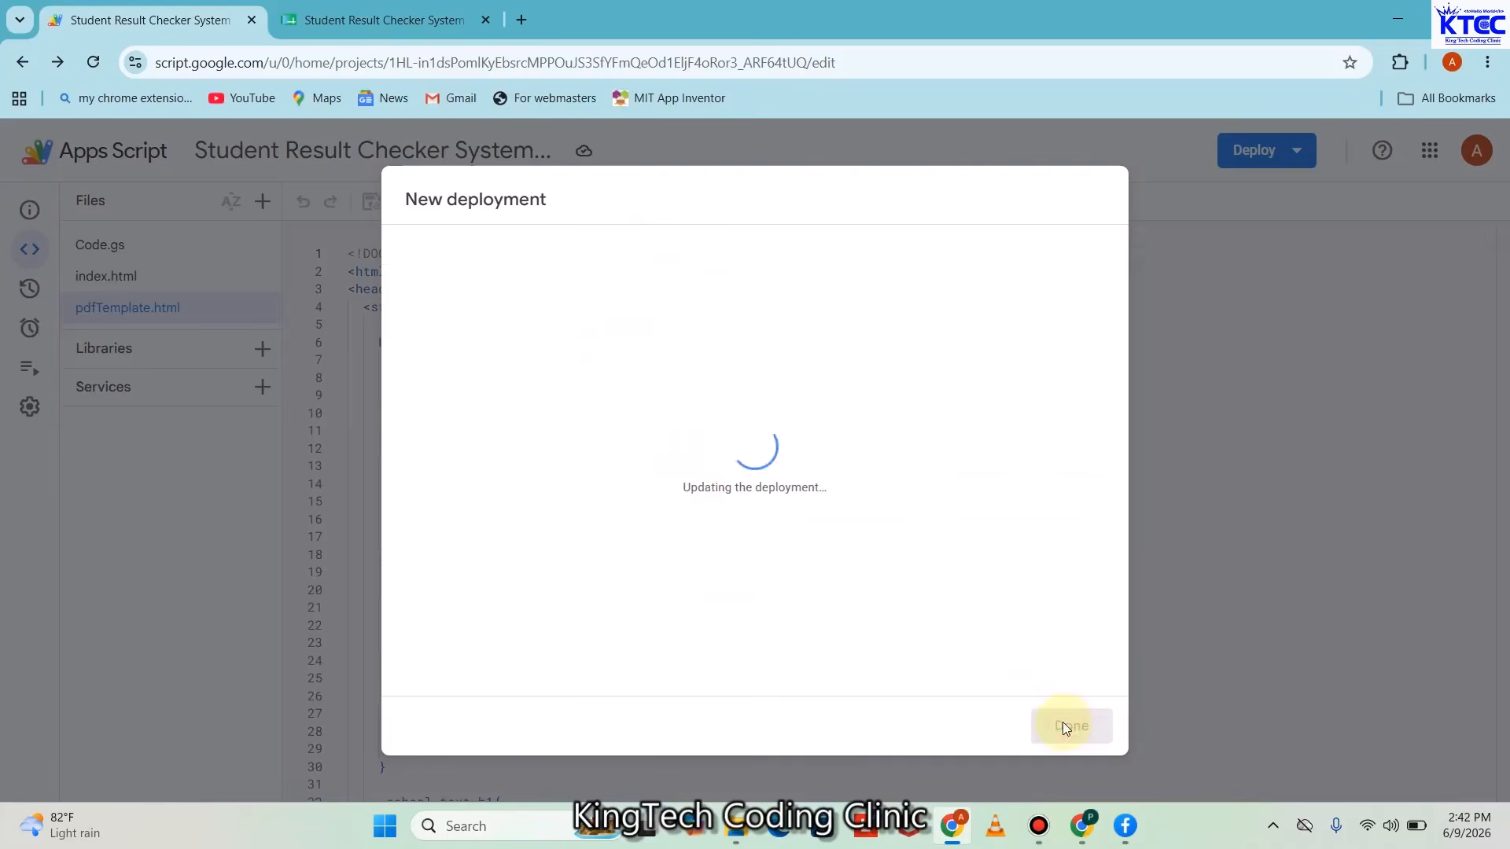
left_click(433, 542)
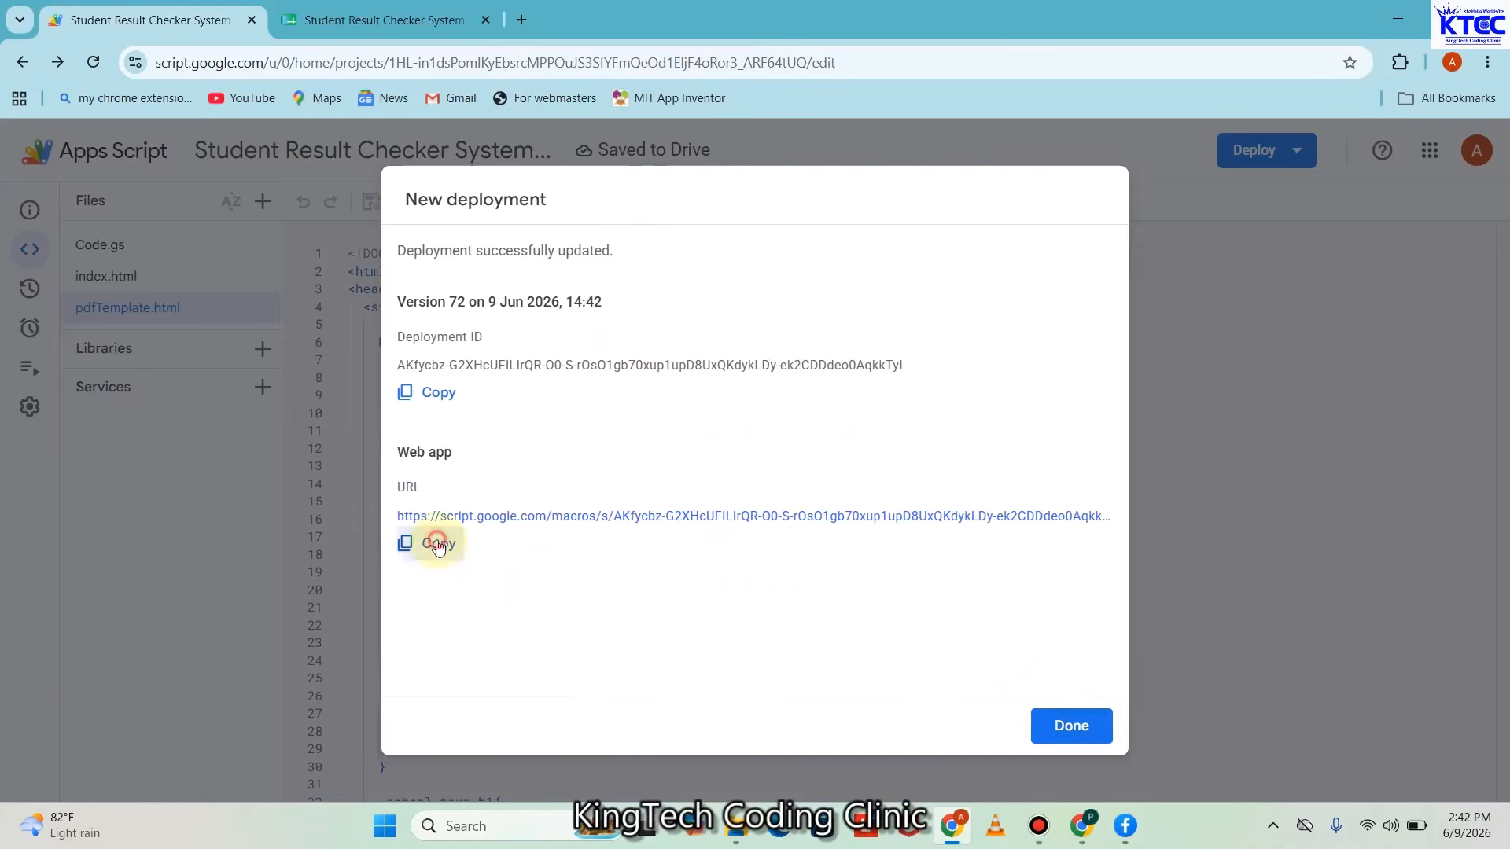
left_click(1039, 718)
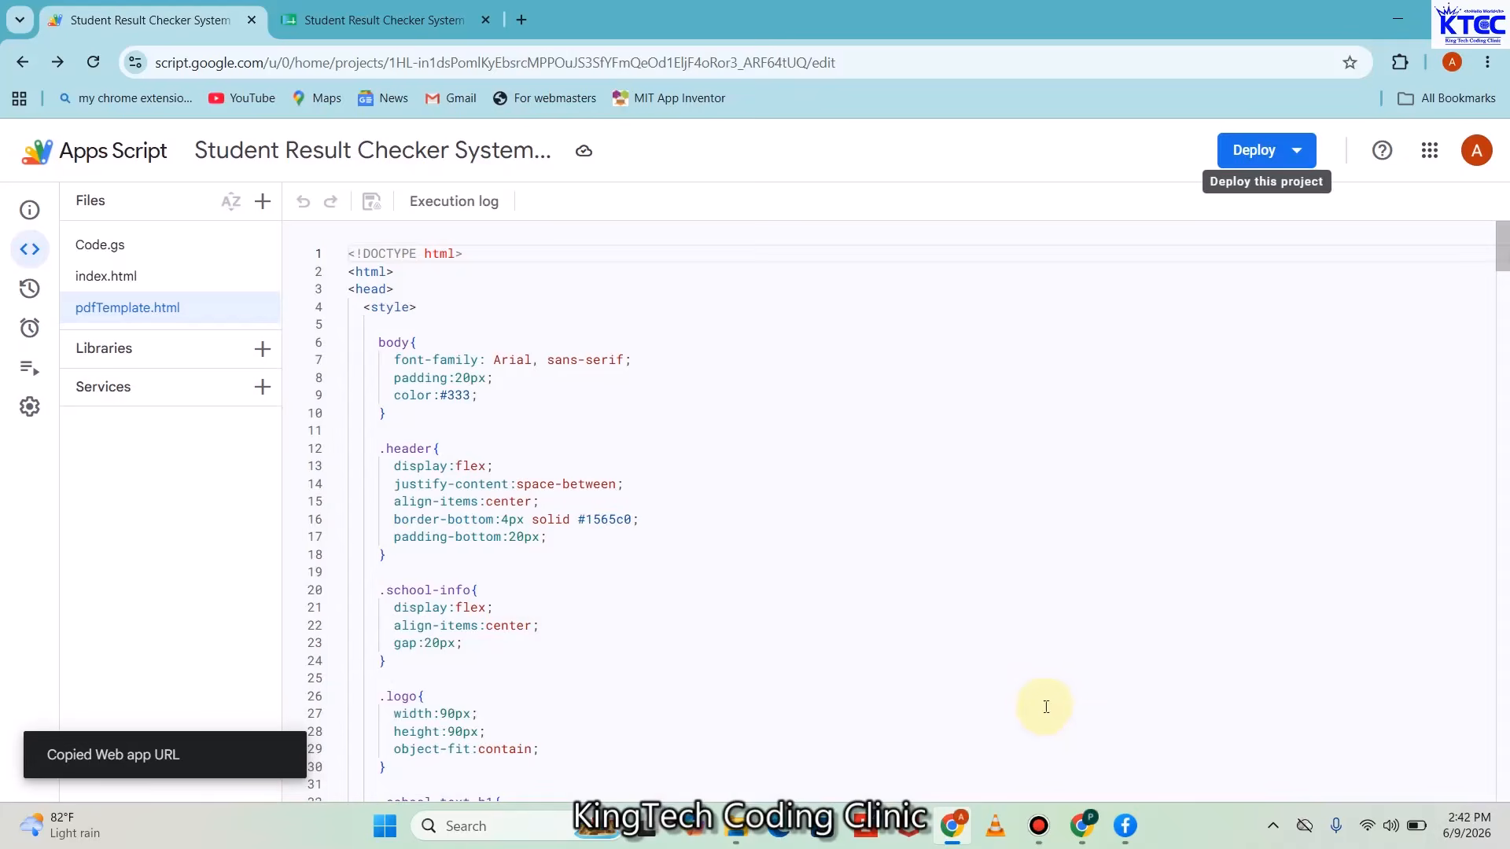
Replace the old address with the new Version 72 web app URL and load it
left_click(1088, 826)
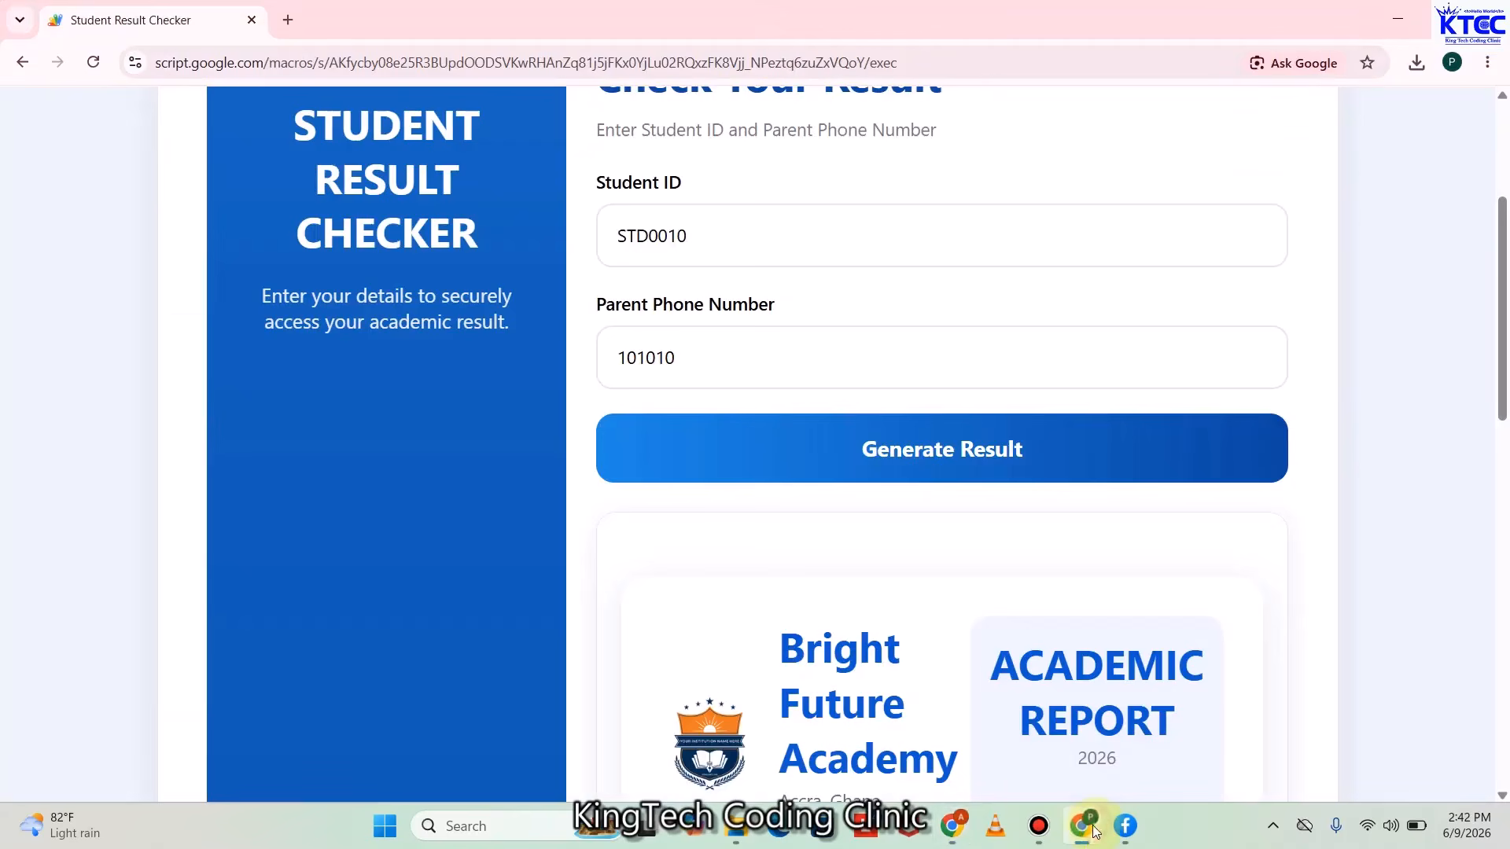
left_click(802, 63)
key("BackSpace")
key("ctrl+v")
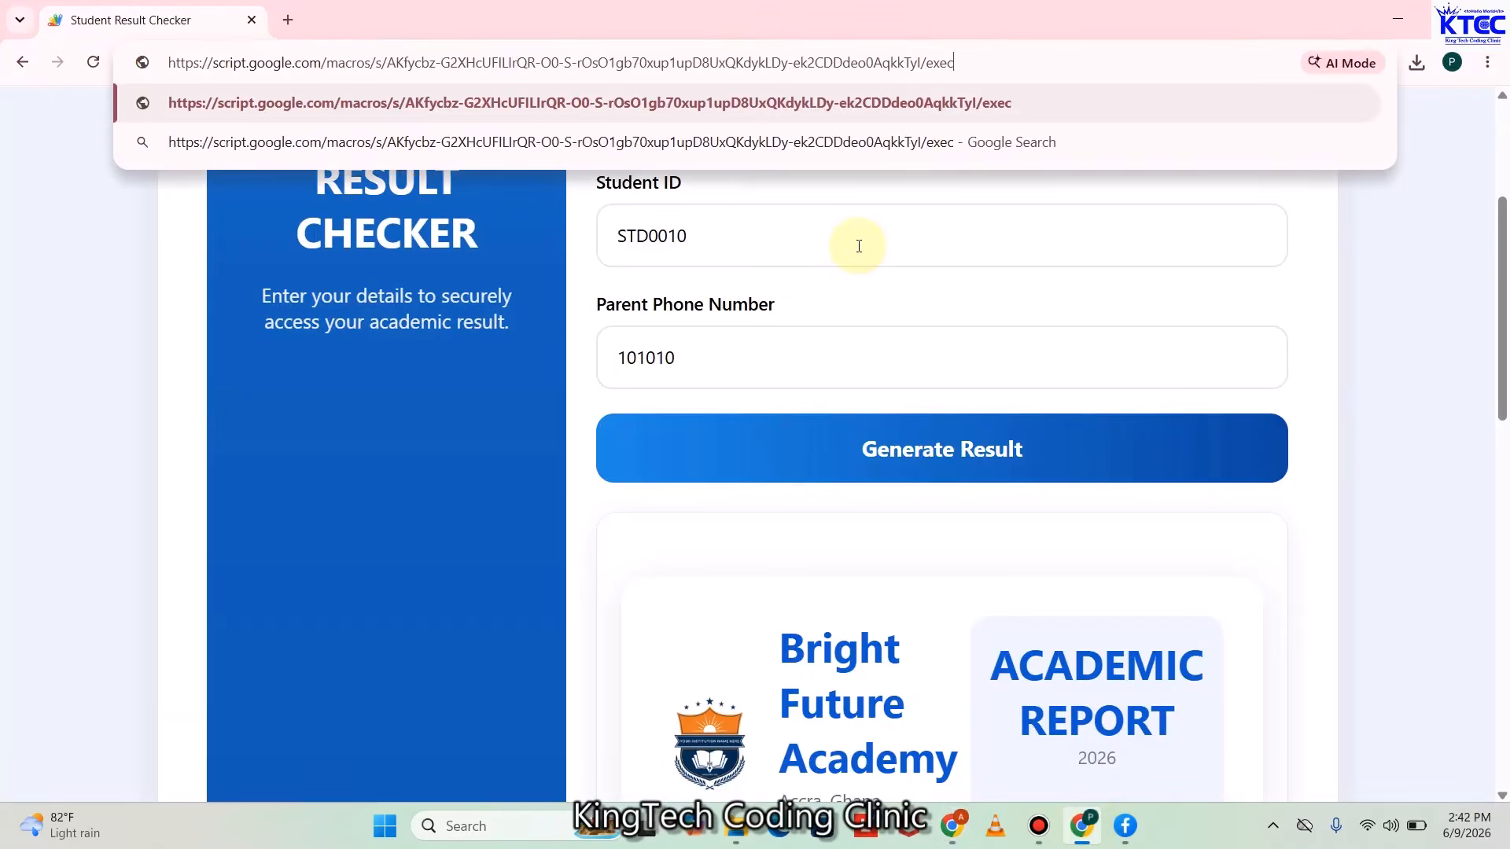
key("Return")
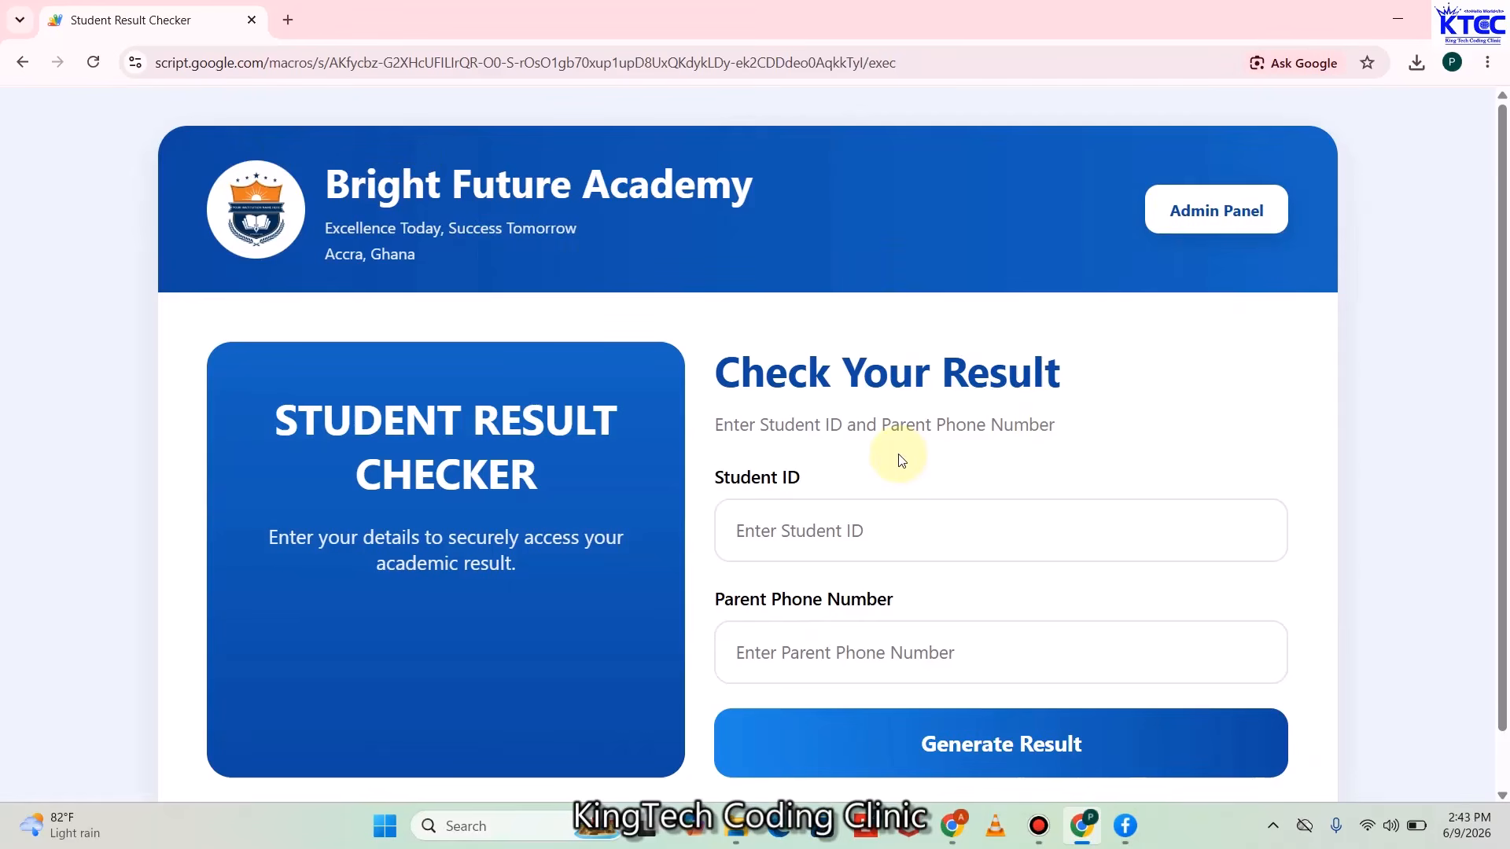
Open the Admin Panel and submit the admin password to reach the Student Registration Form
left_click(1199, 218)
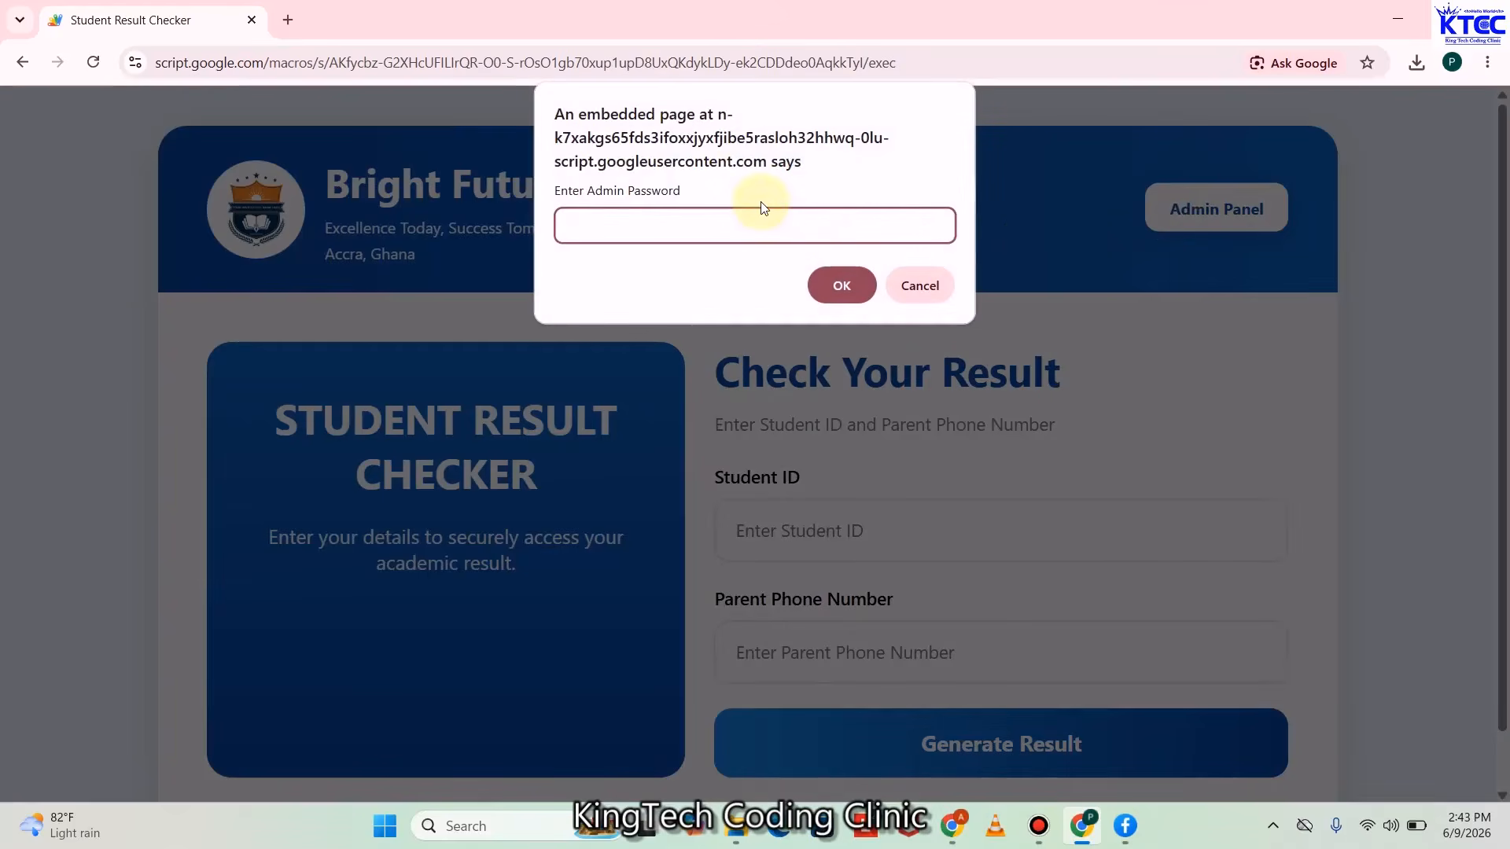
type("admin")
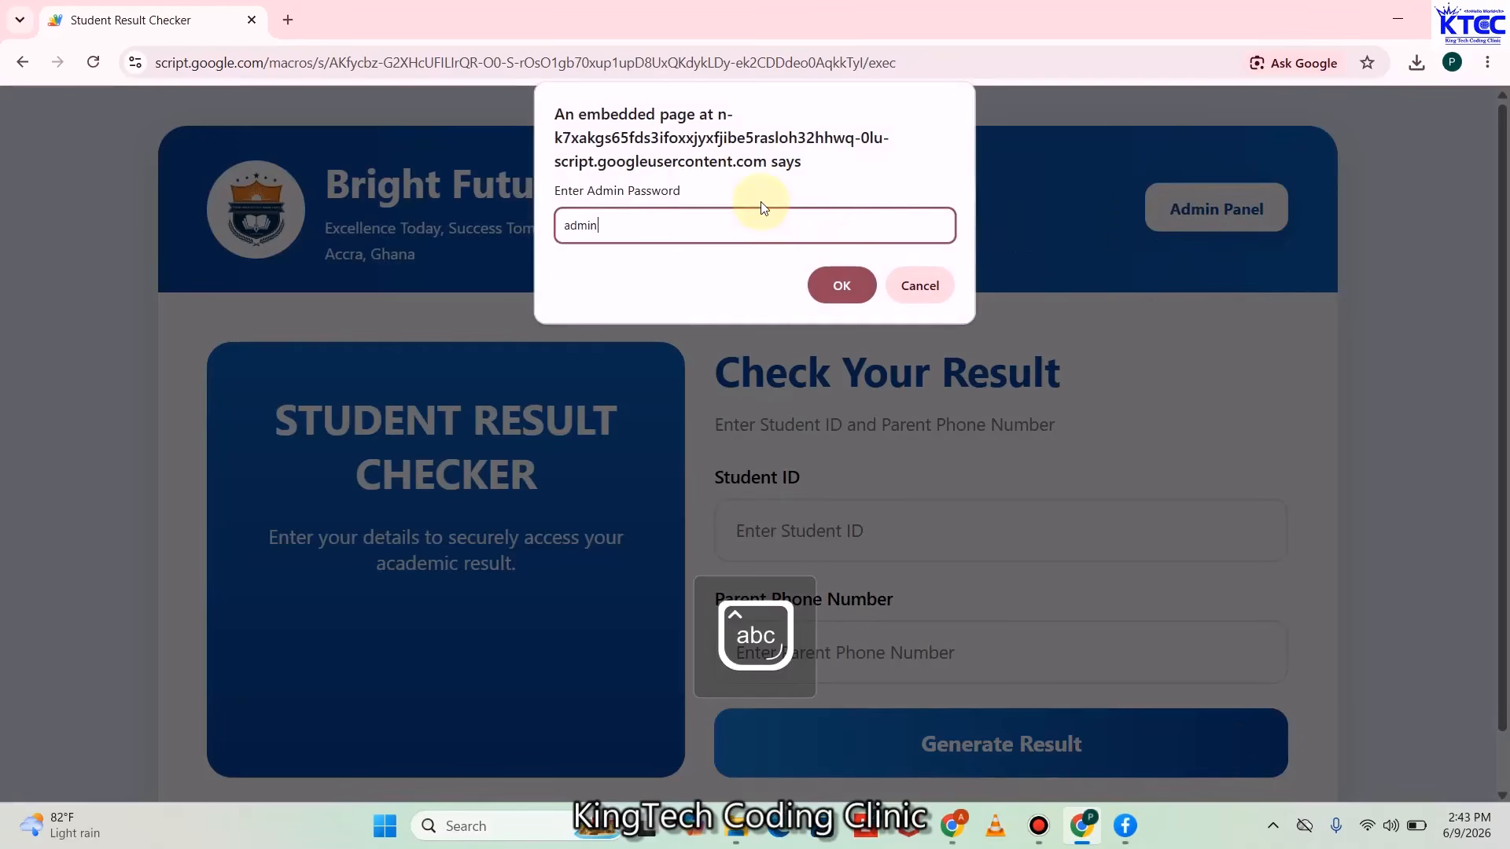
type("123")
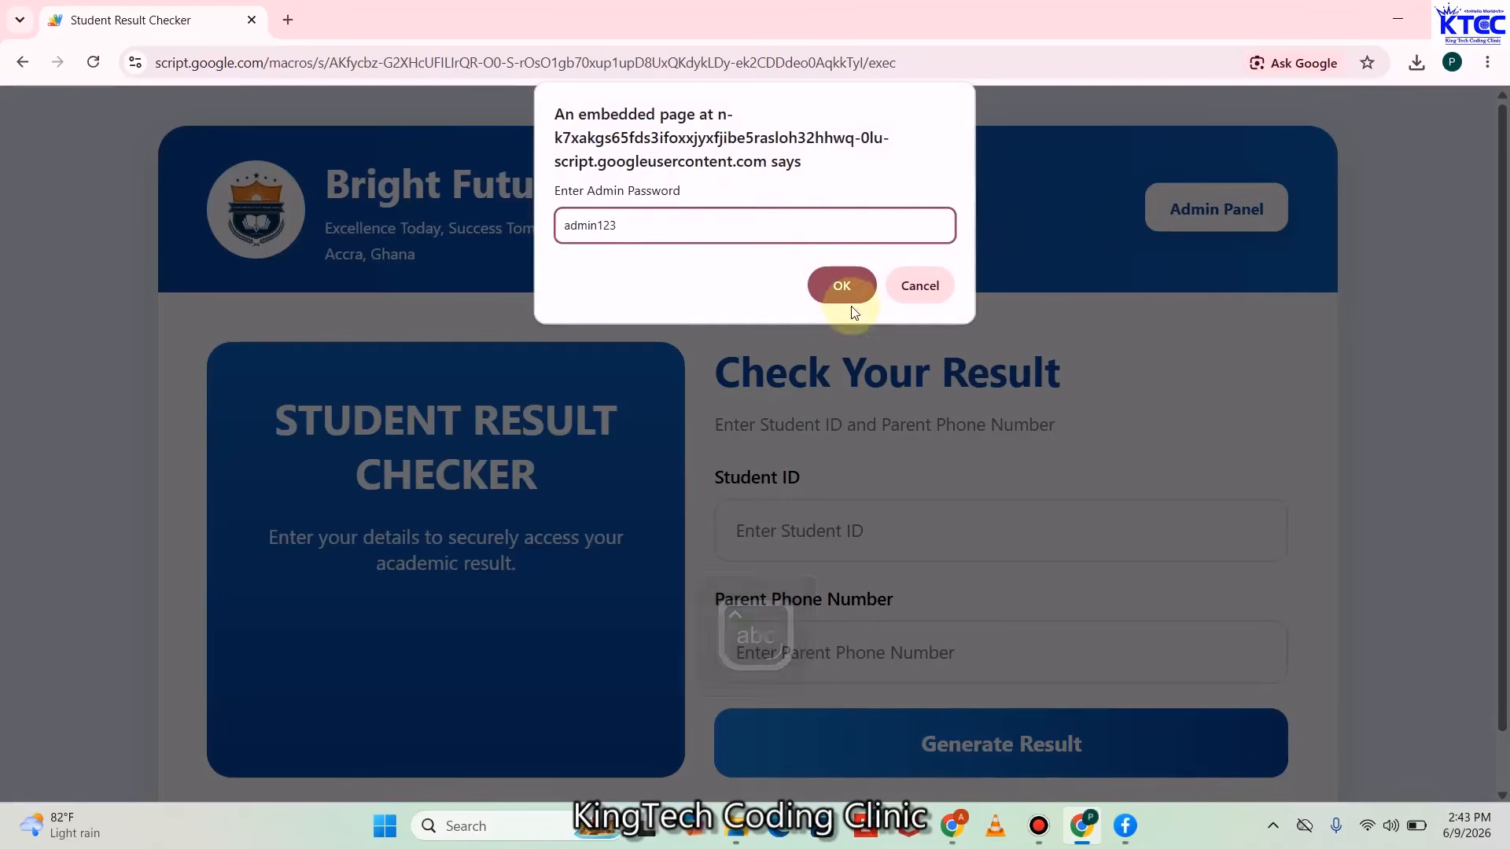
left_click(843, 286)
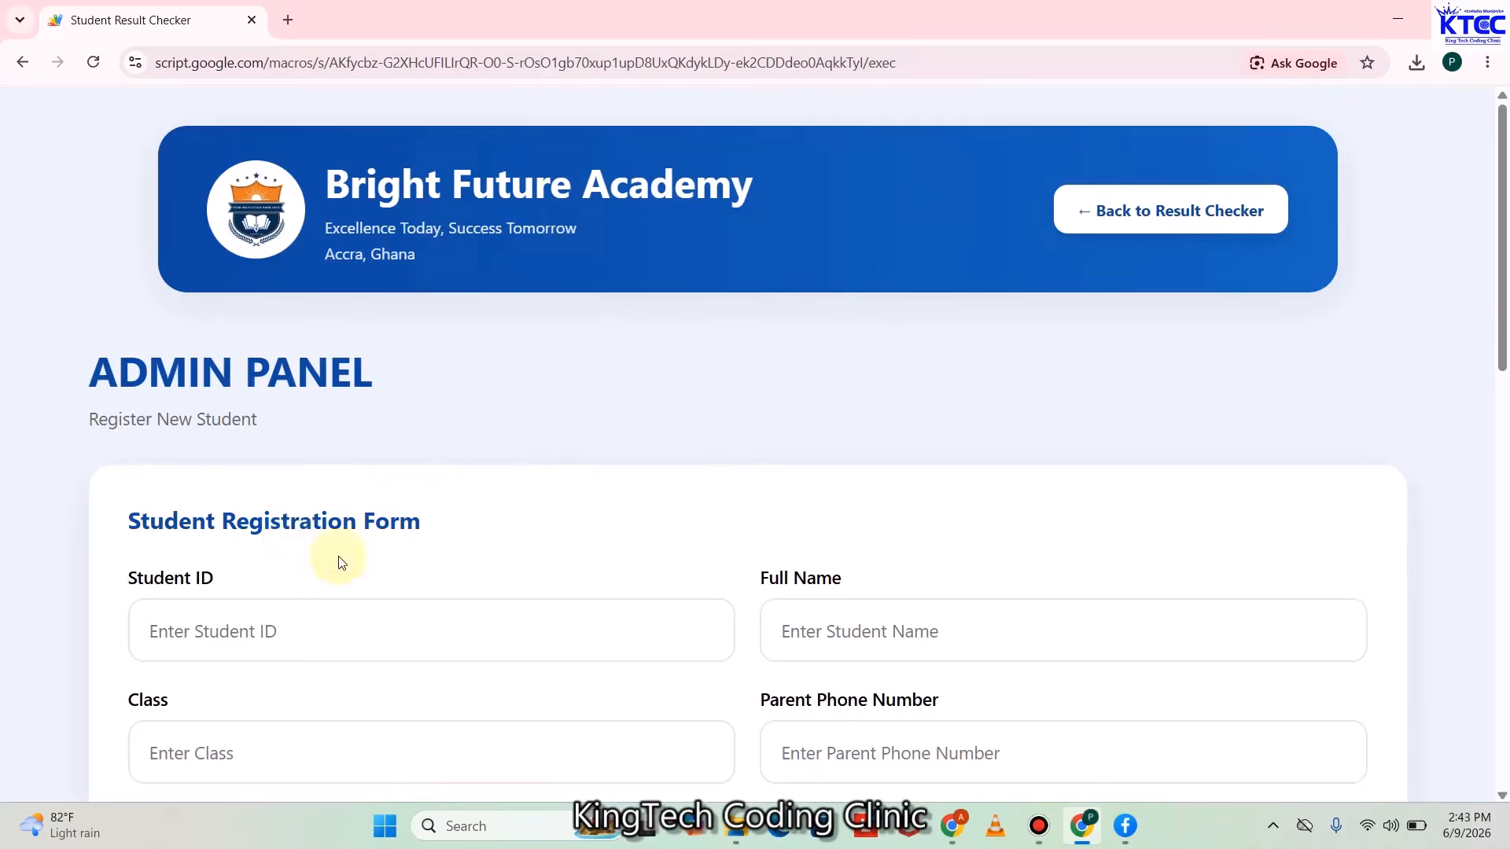
Attach STD003.jpg as the student photo and check its preview on the form
scroll(305, 489, "down", 4)
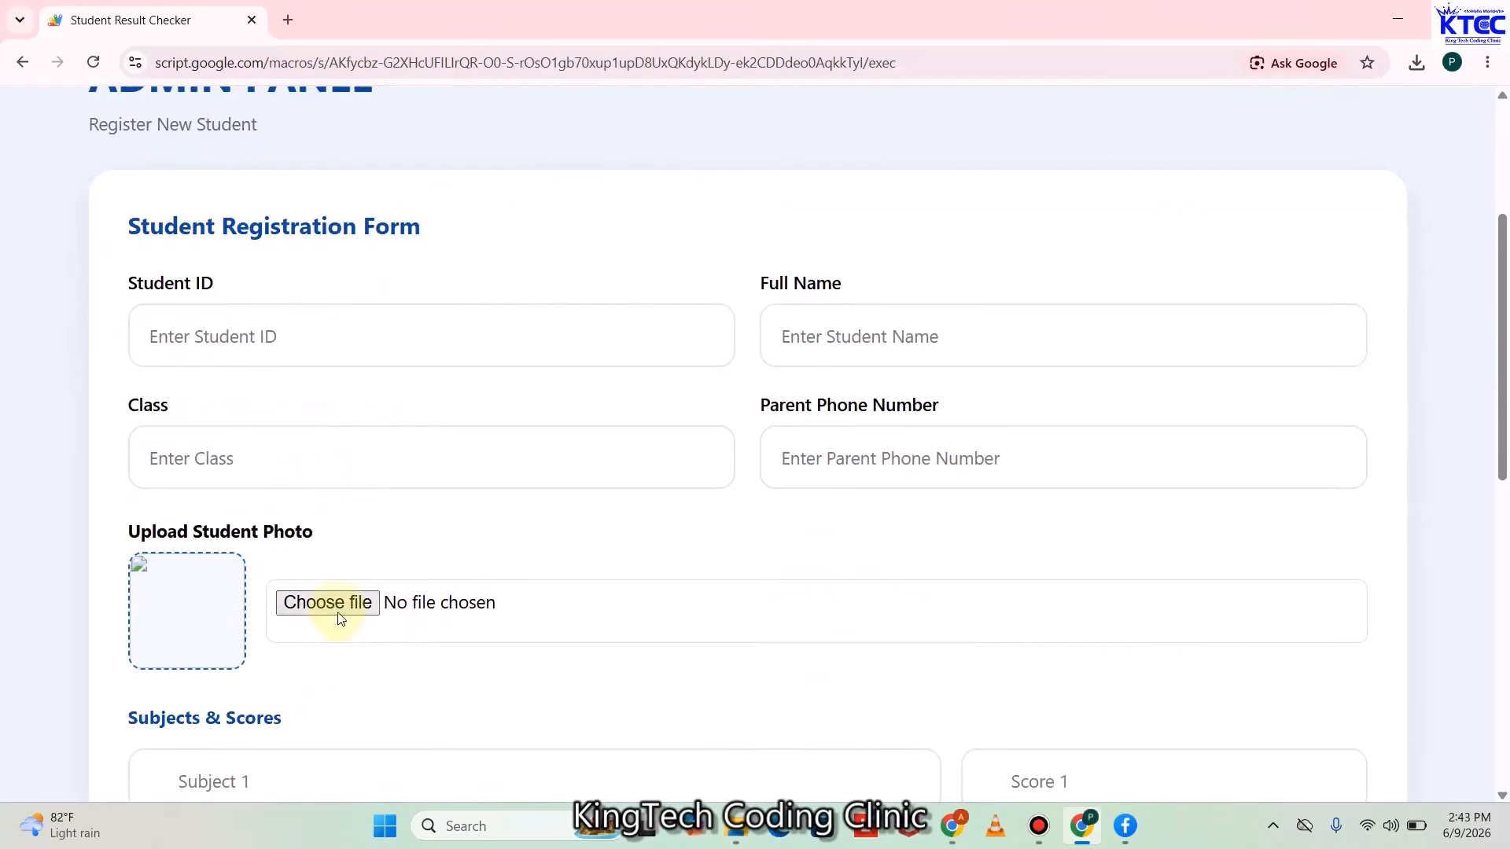
left_click(336, 605)
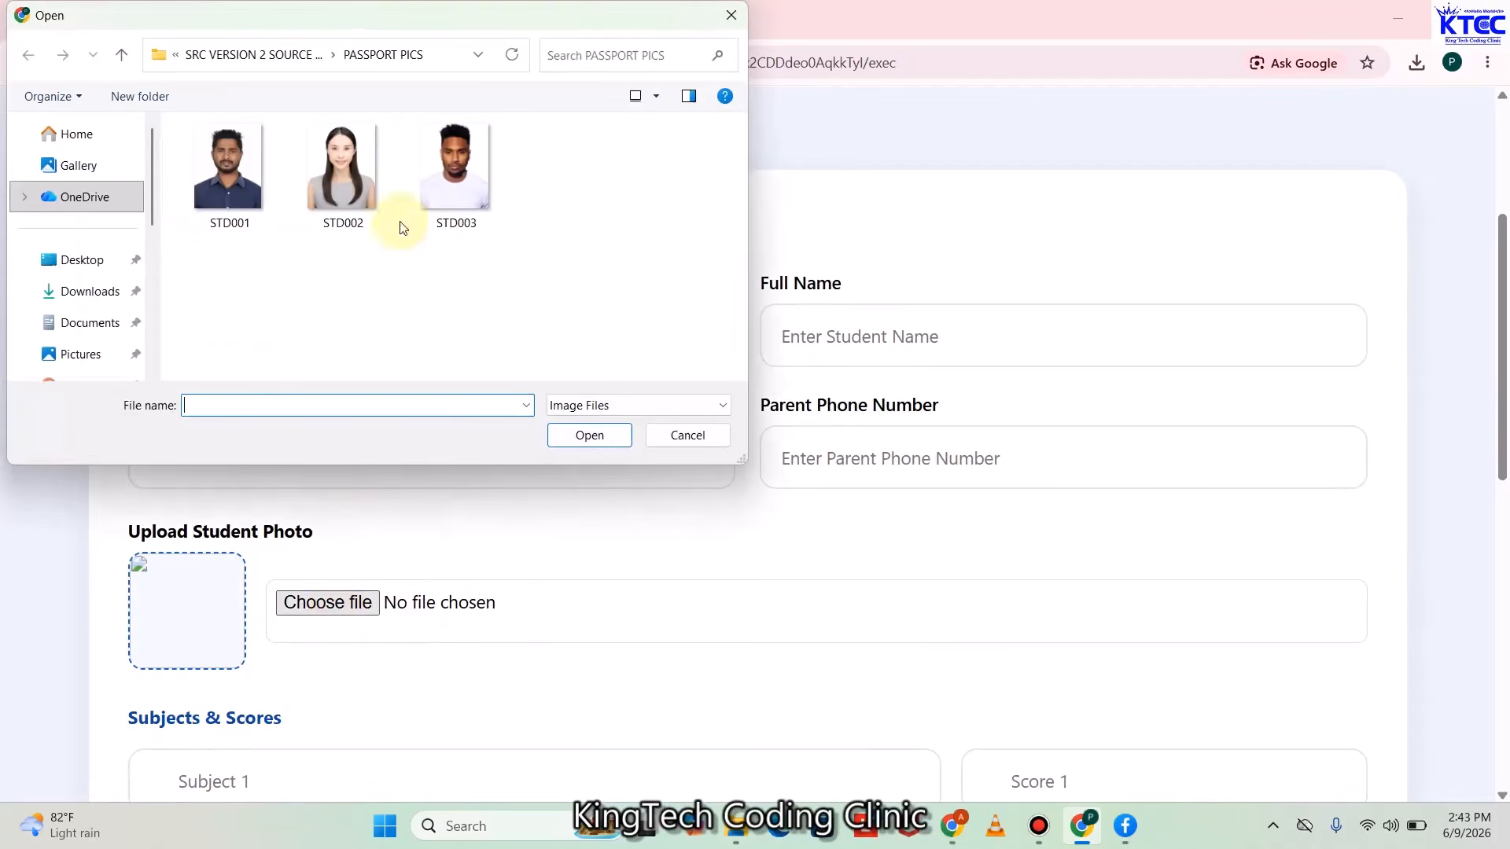
left_click(455, 169)
left_click(606, 452)
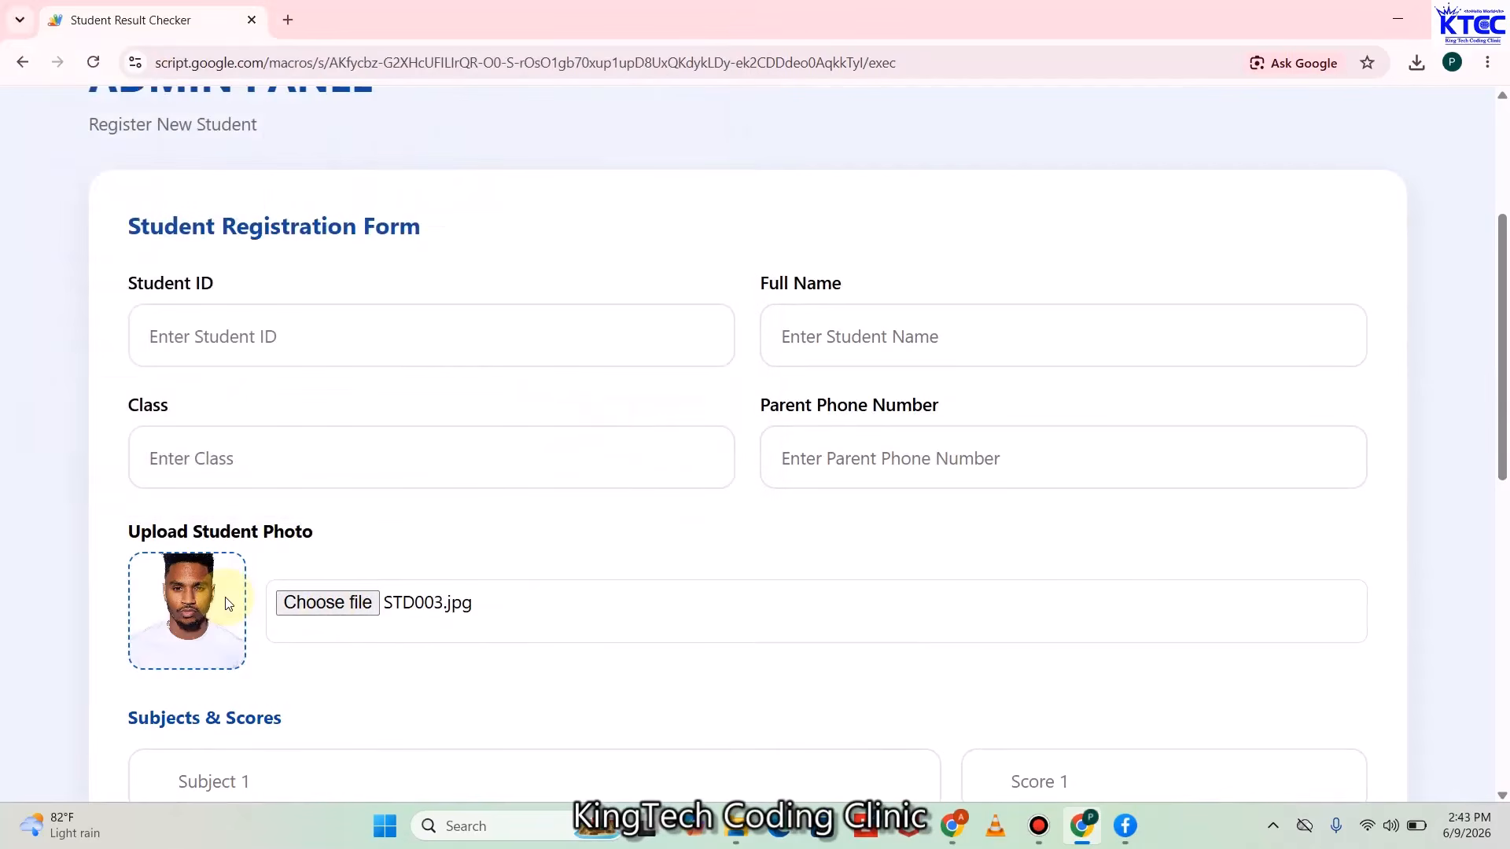
scroll(228, 604, "down", 4)
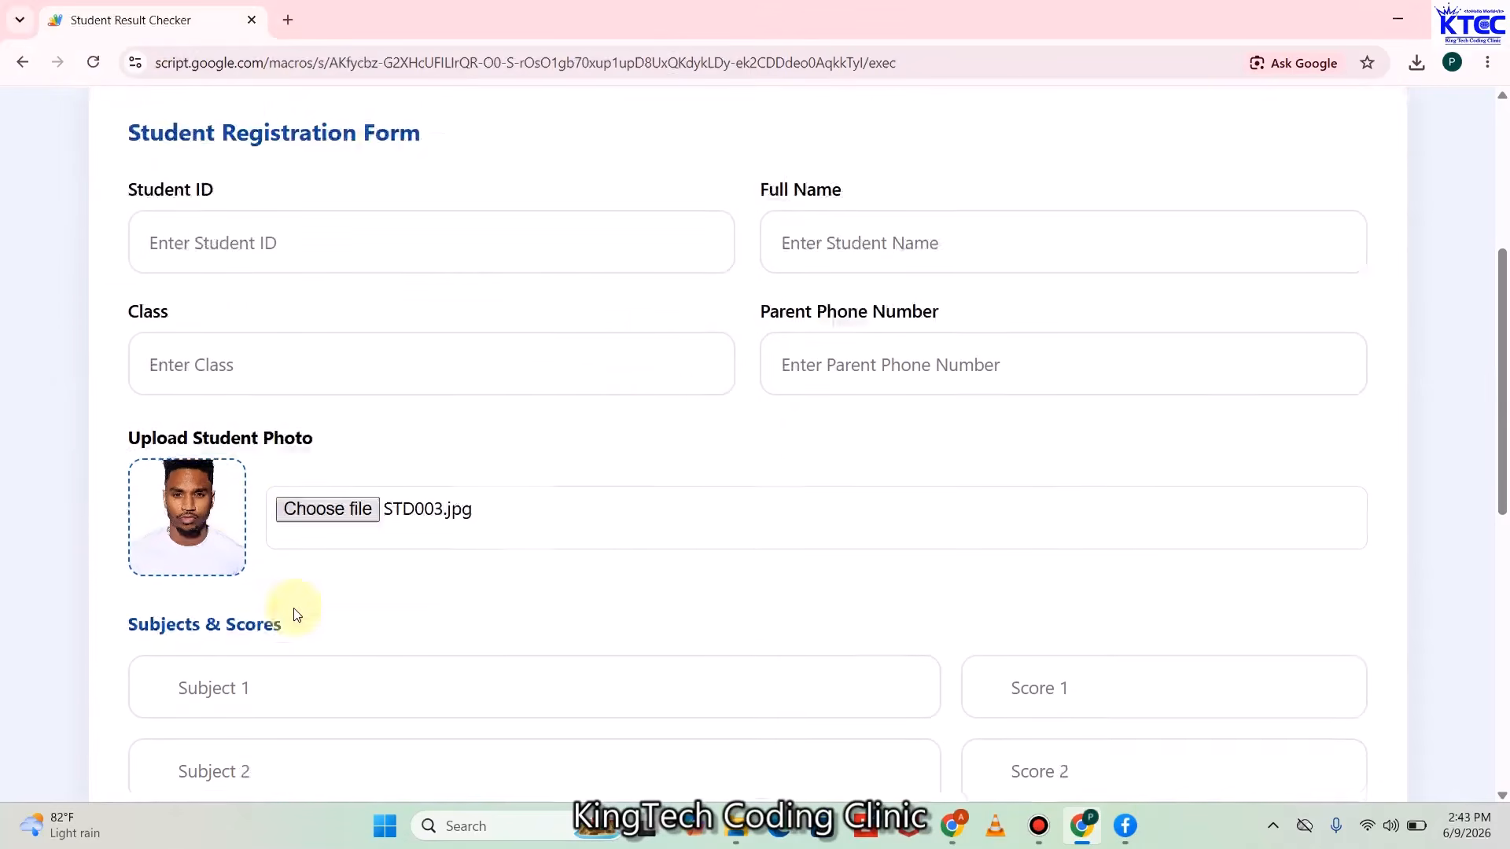
scroll(380, 226, "up", 1)
scroll(380, 226, "up", 2)
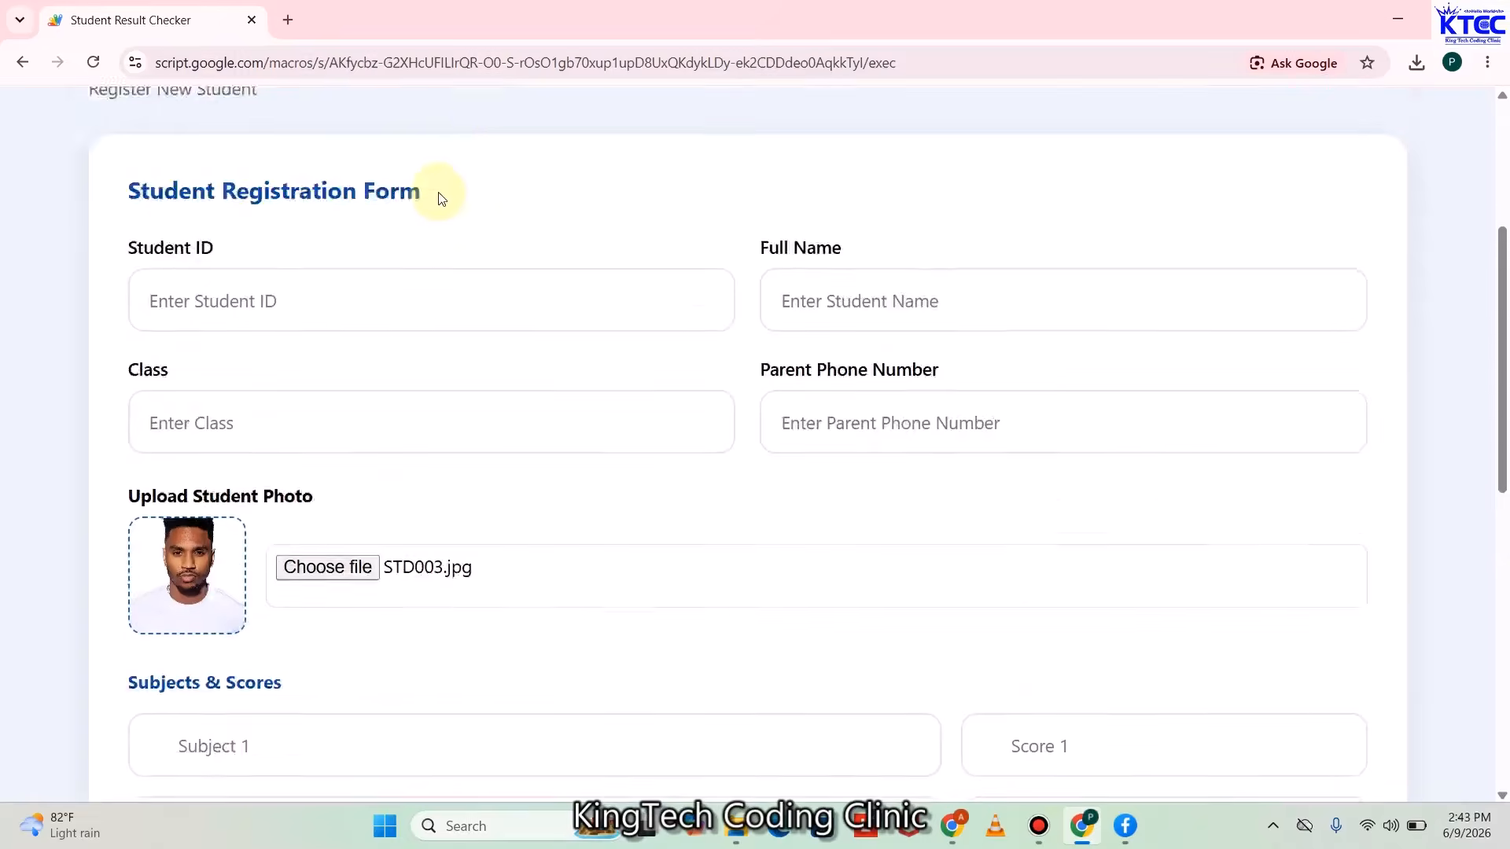
scroll(361, 418, "down", 4)
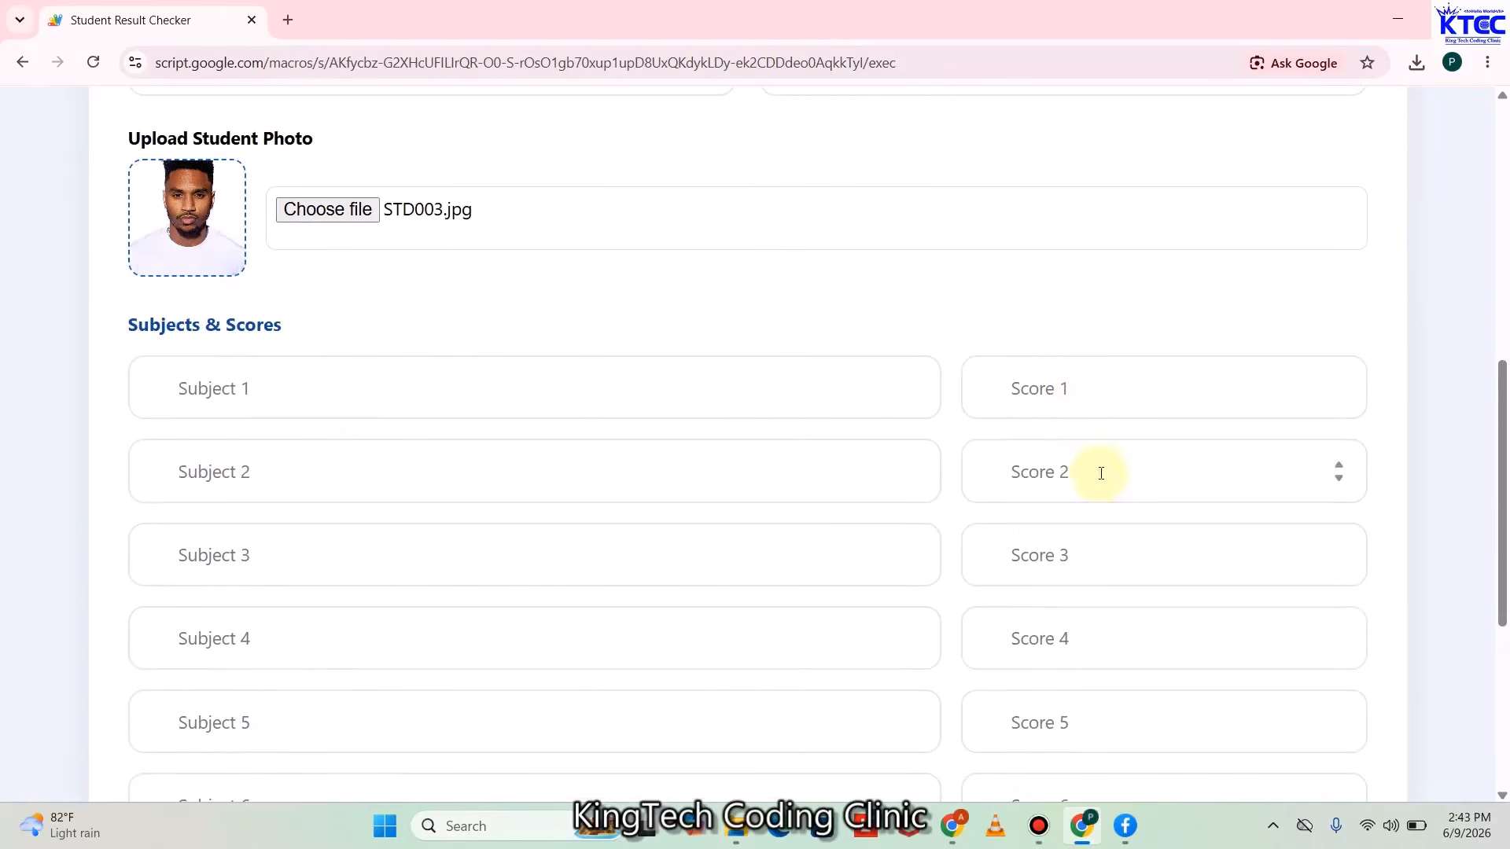
scroll(1093, 479, "down", 5)
scroll(772, 641, "up", 10)
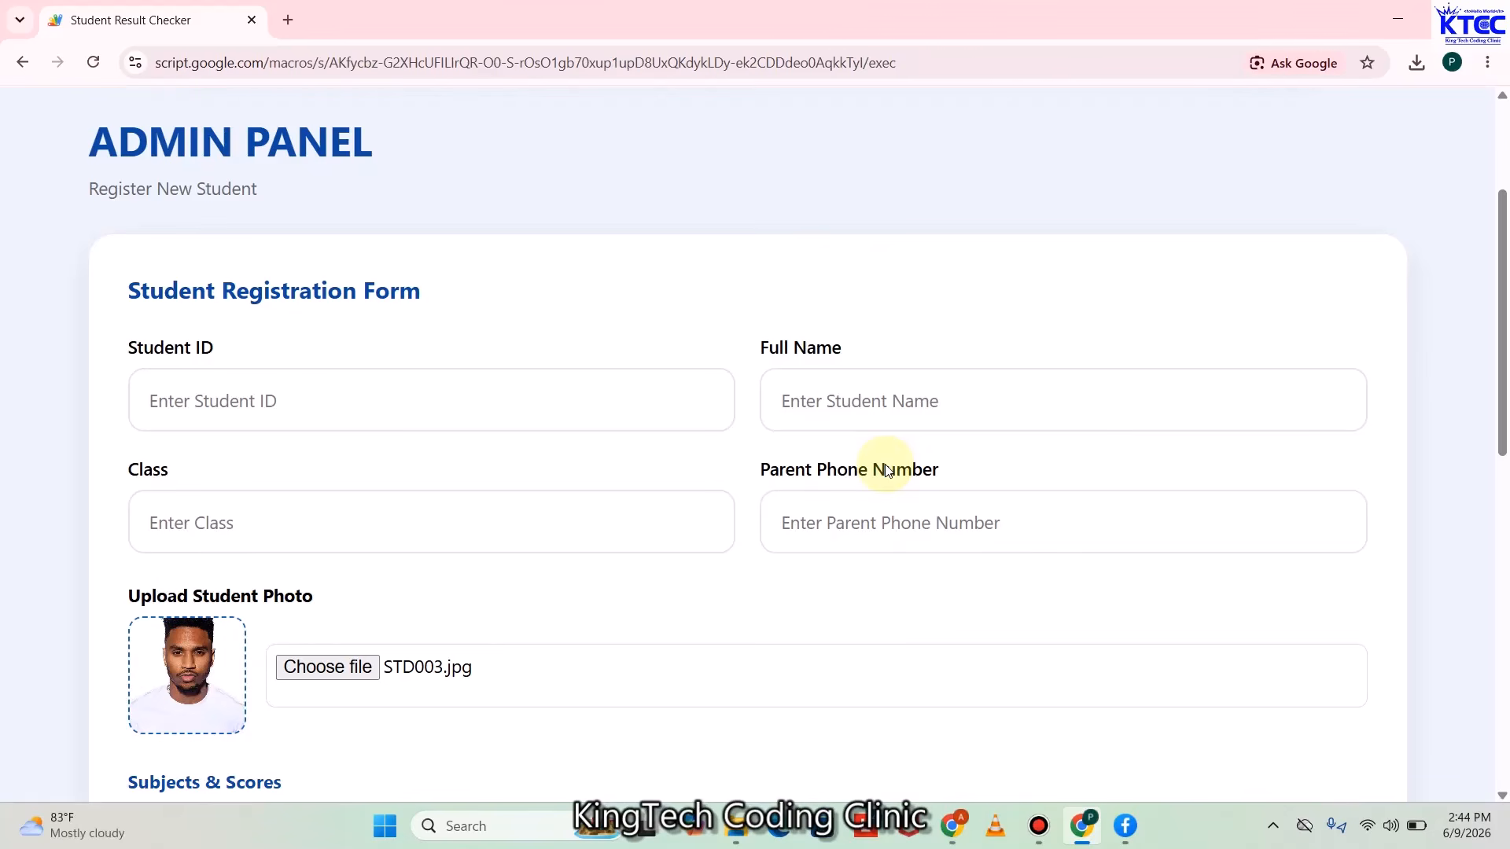
Go back from the Admin Panel to Bright Future Academy's Check Your Result page via 'Back to Result Checker'
scroll(779, 441, "up", 2)
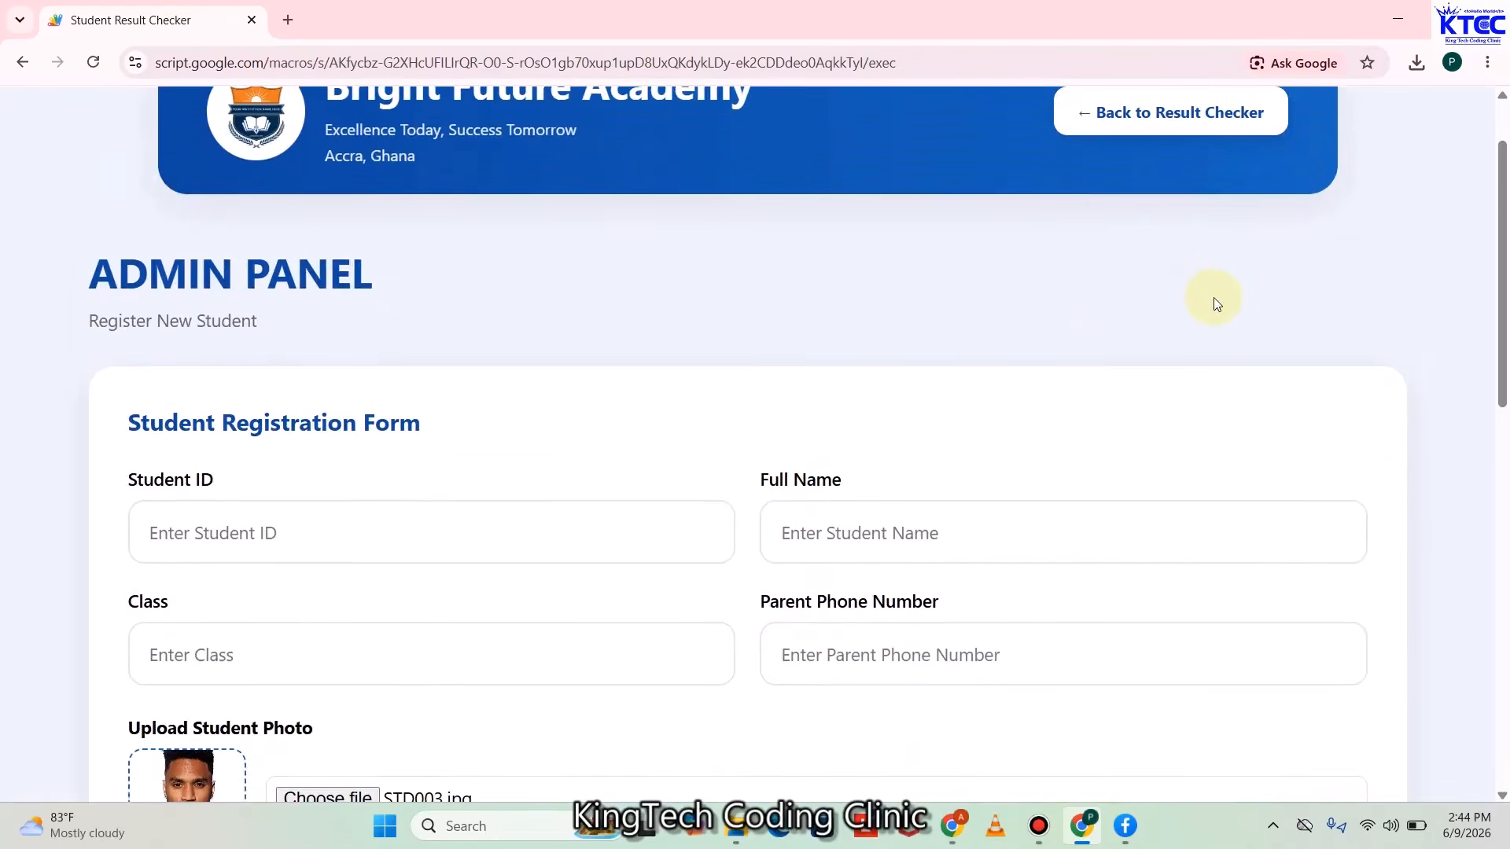
scroll(1217, 304, "up", 1)
left_click(1172, 210)
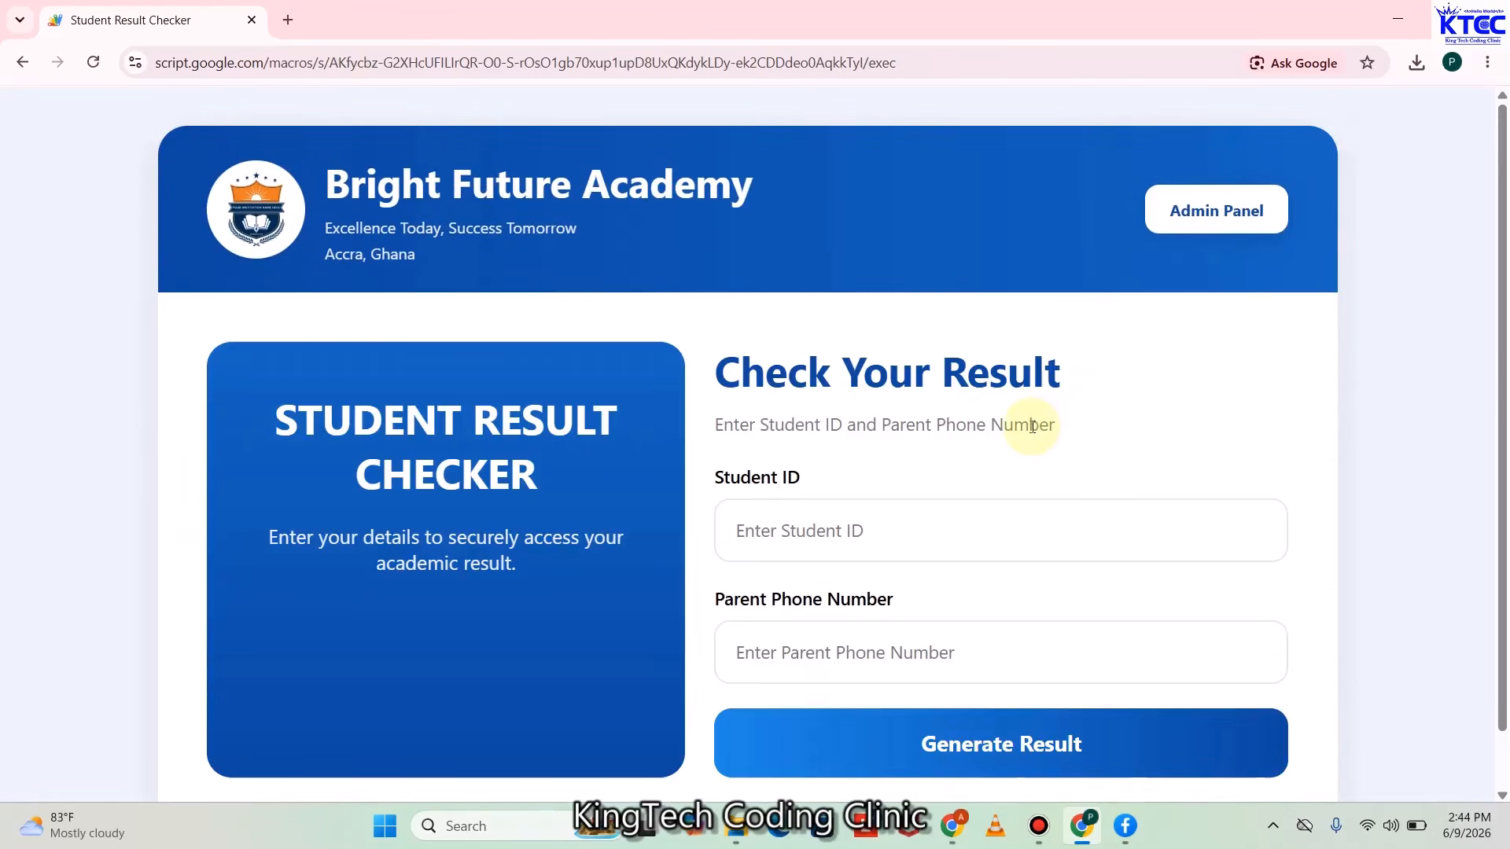